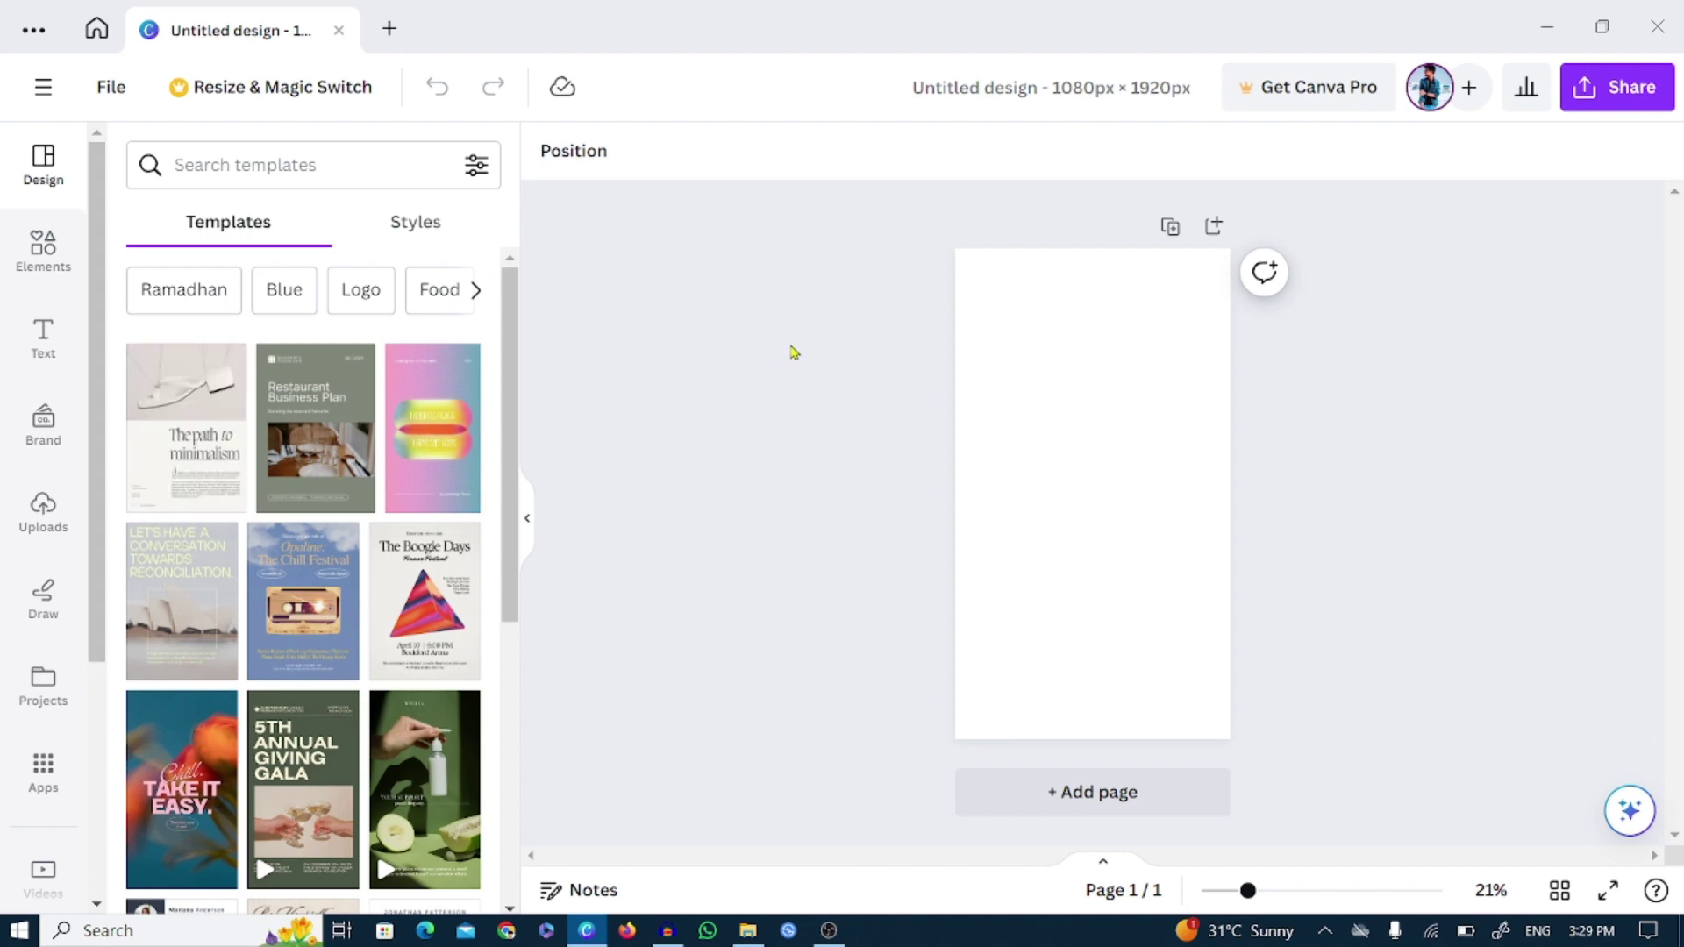
Fill the blank page with a single-image grid from the elements library.
click(43, 253)
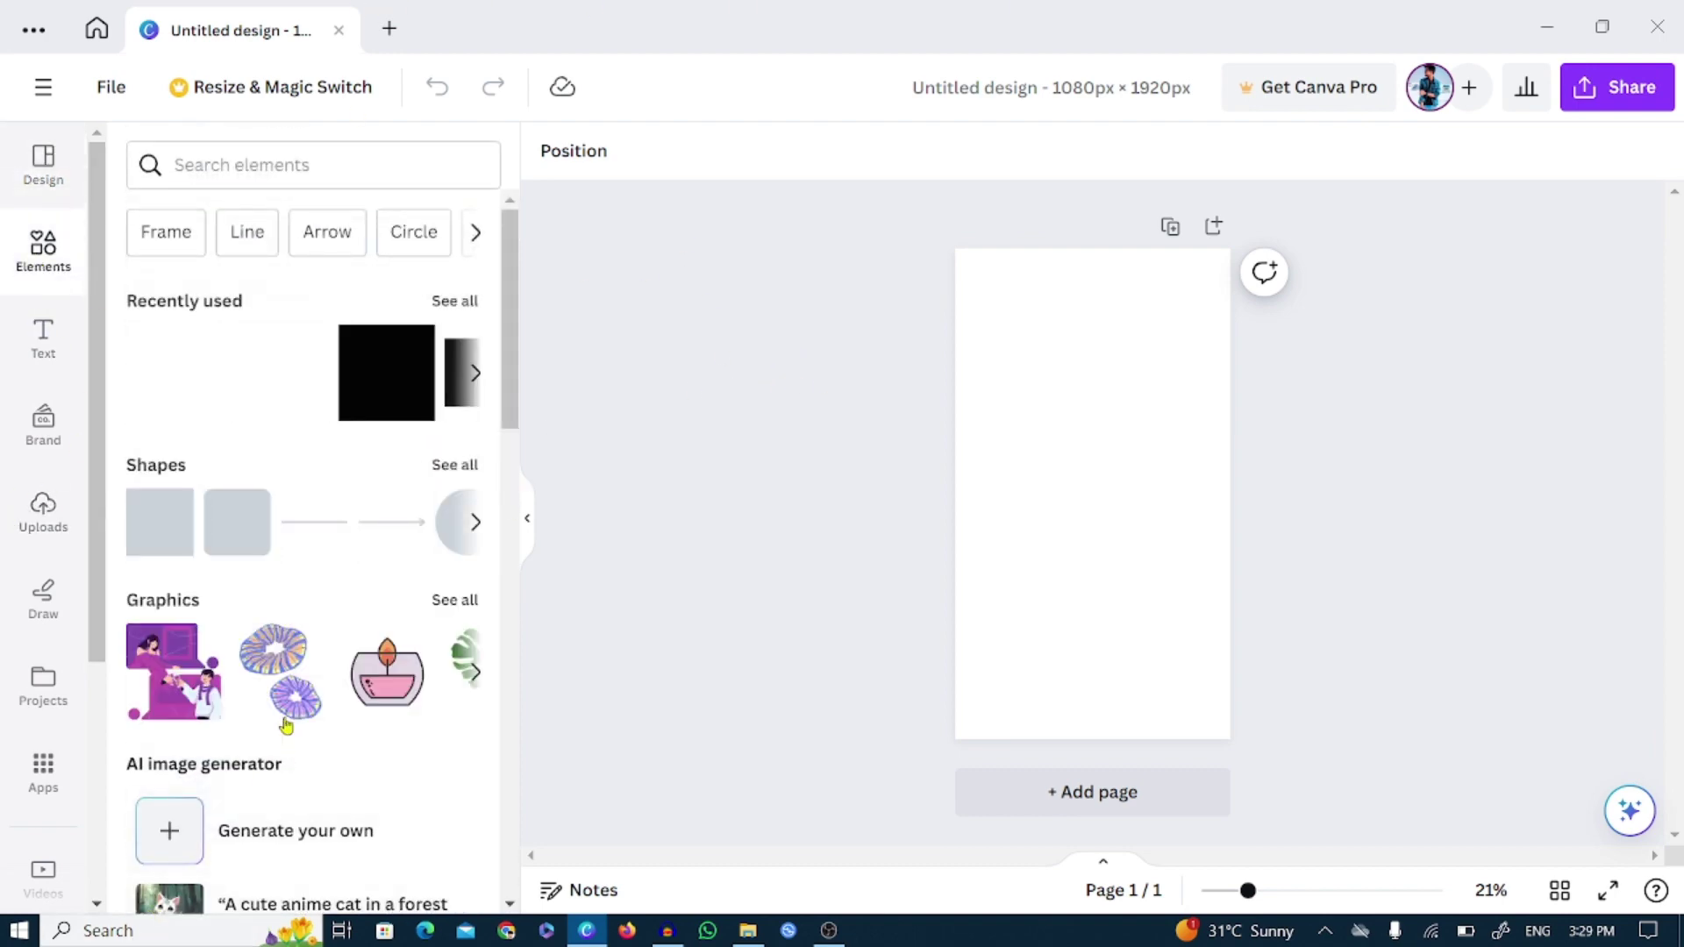
scroll(260, 702, down, 5)
scroll(261, 702, down, 10)
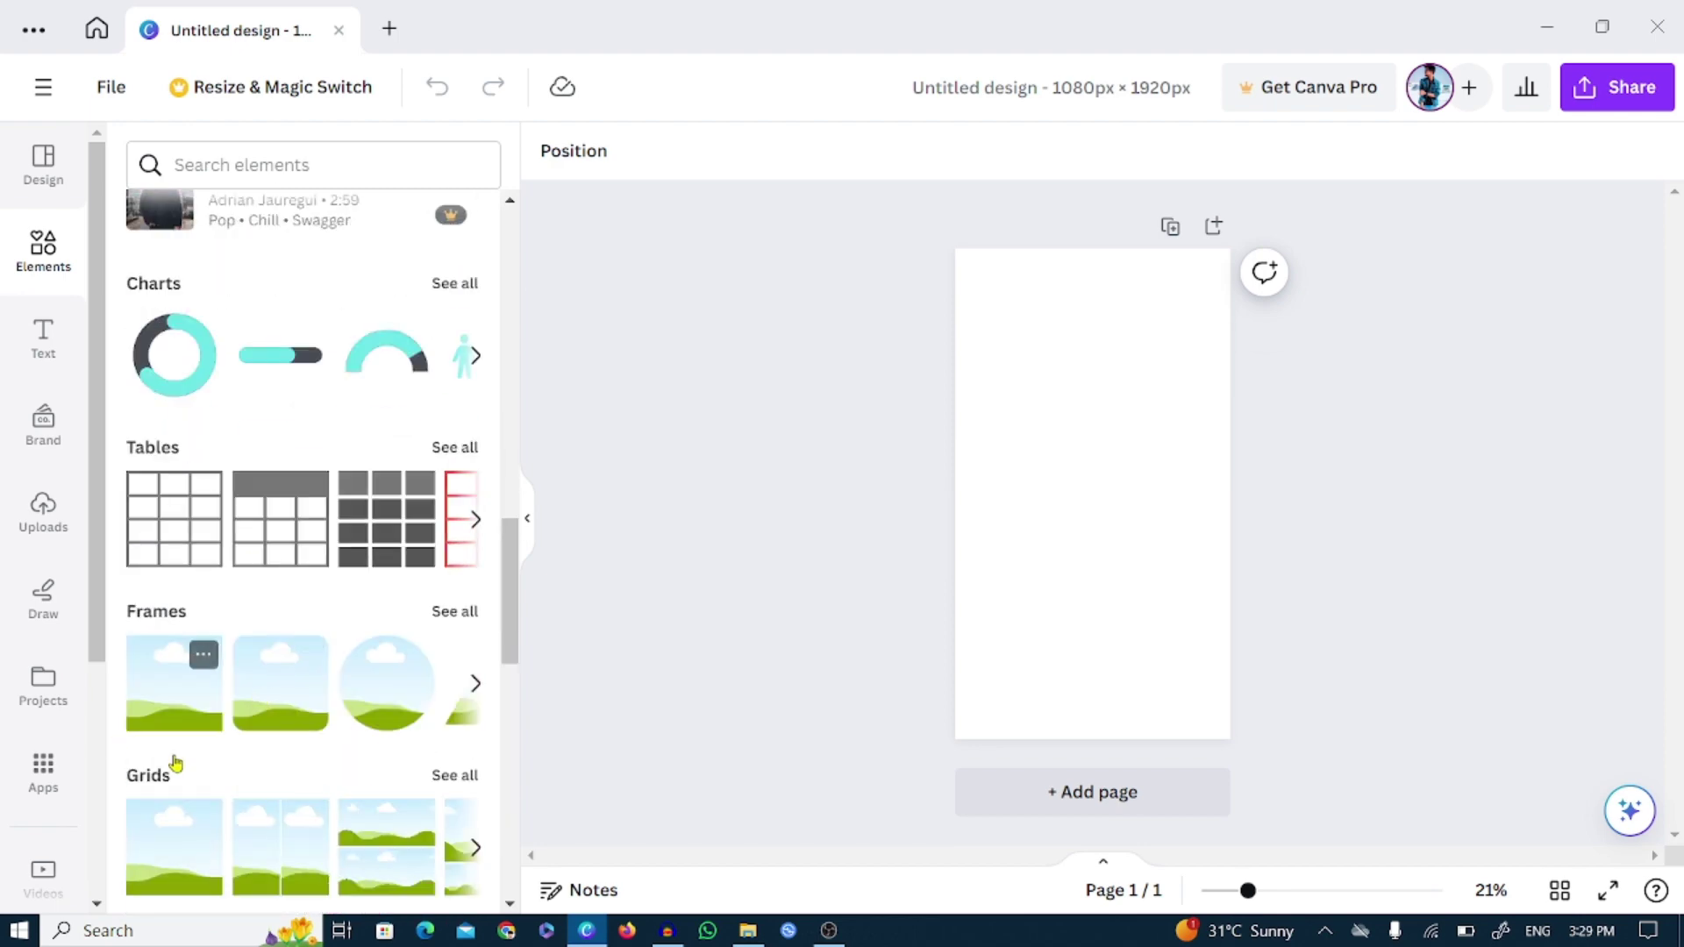
scroll(225, 699, down, 5)
scroll(226, 699, up, 5)
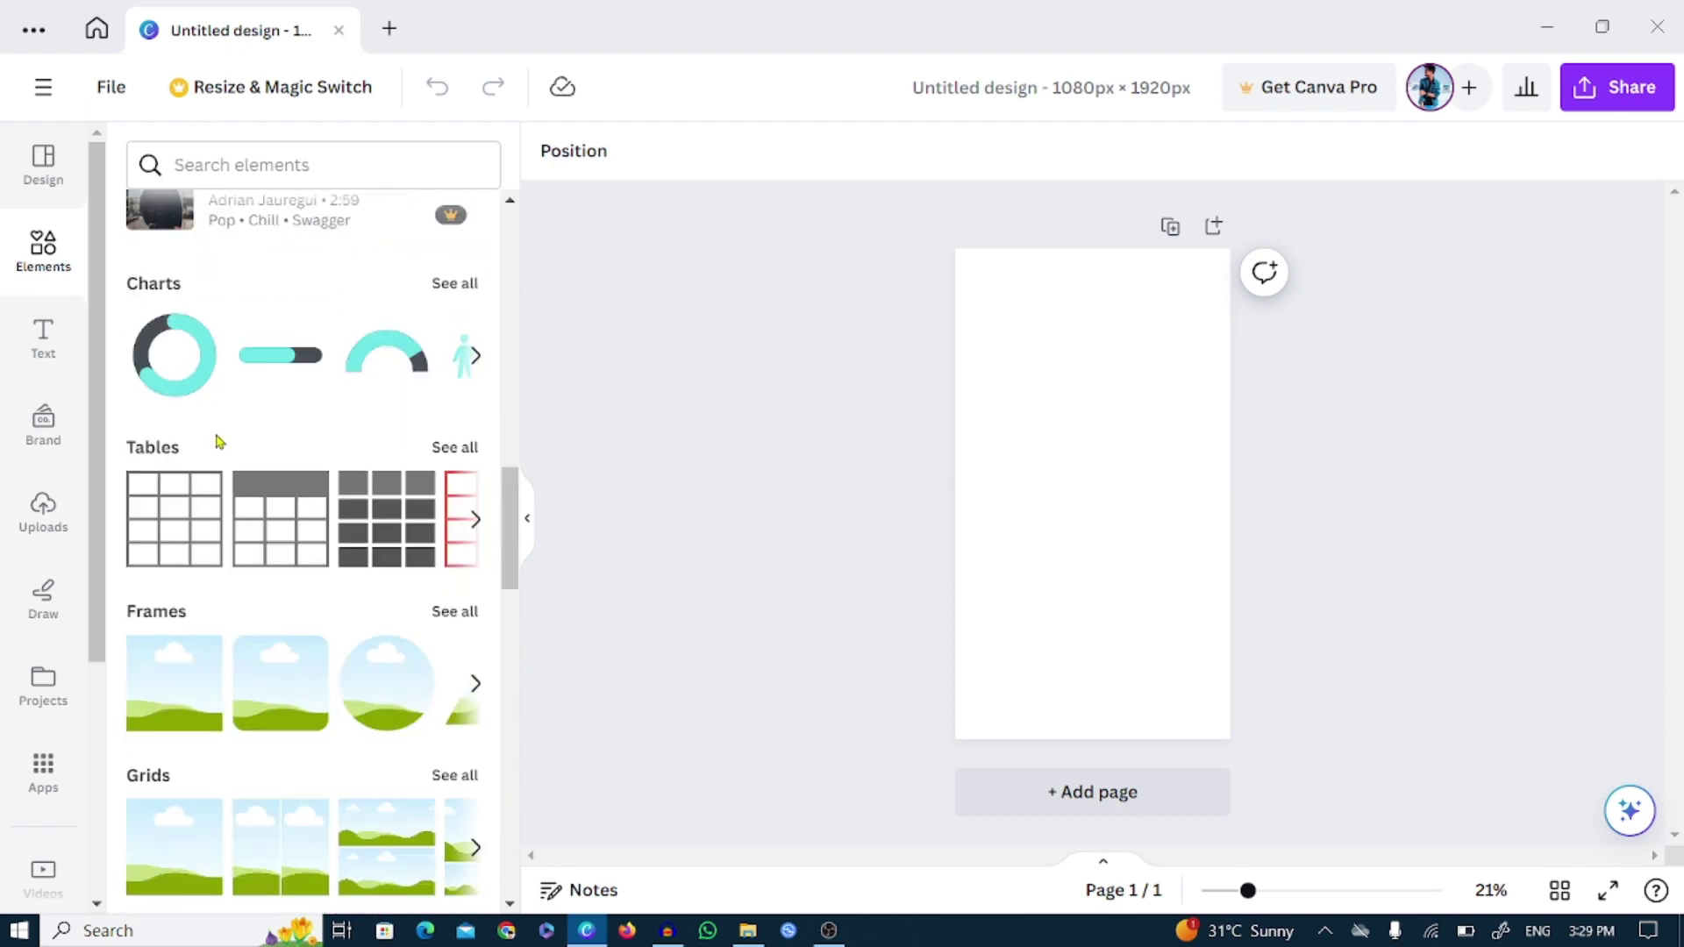
drag(151, 849, 1096, 474)
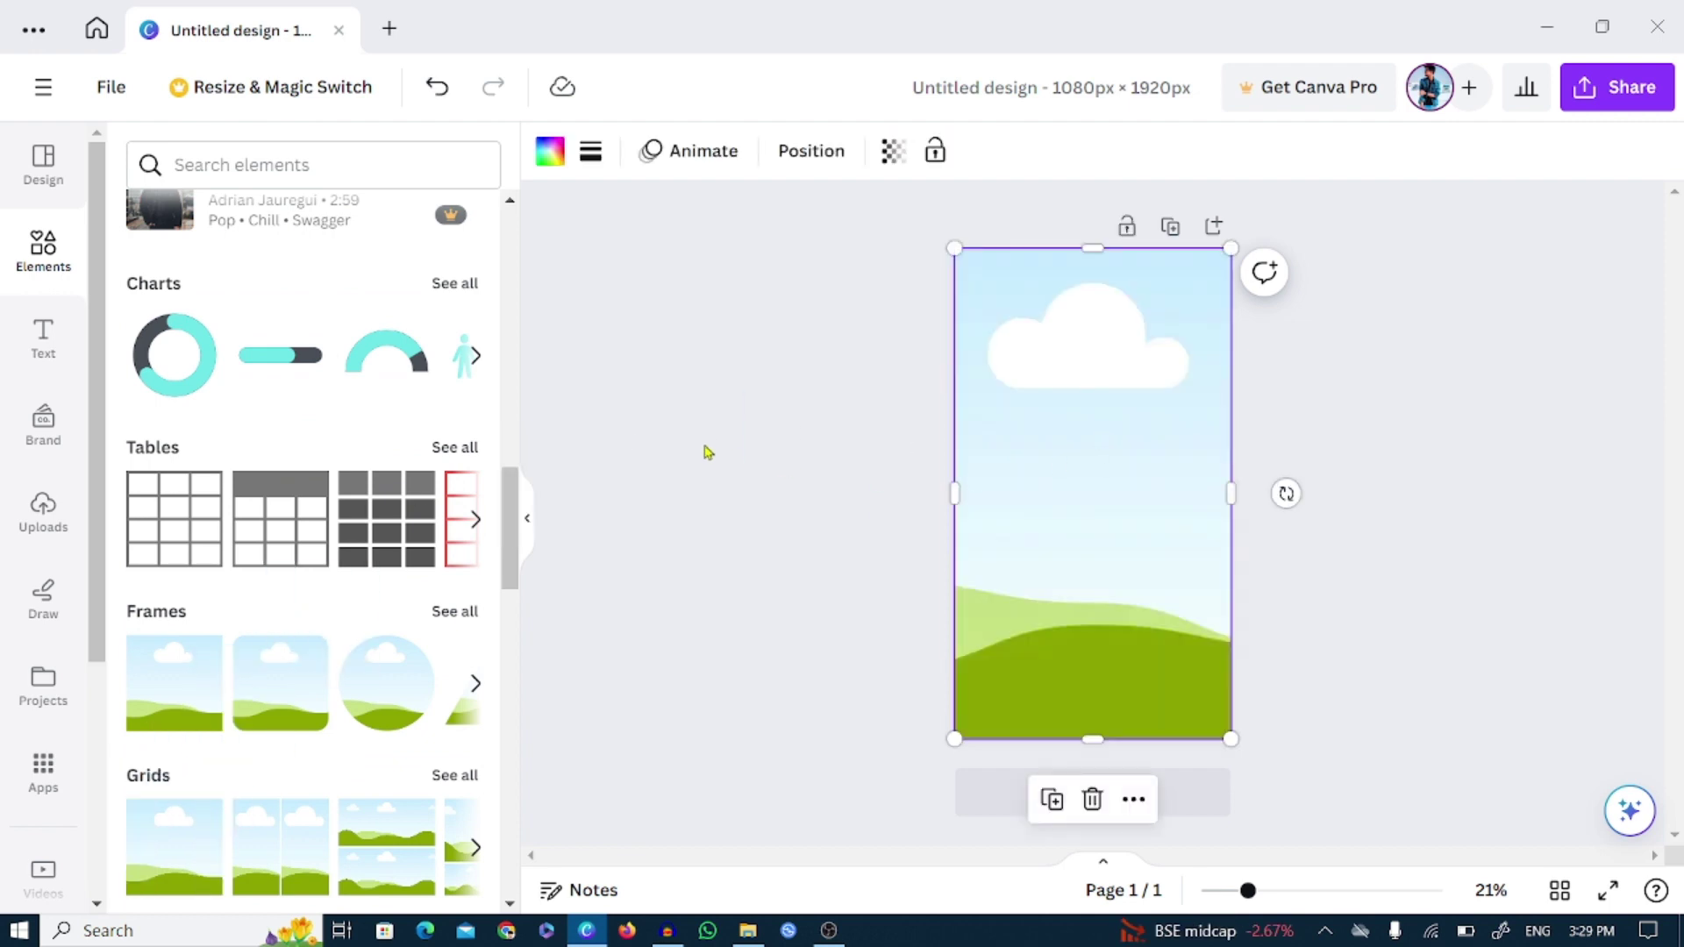
click(877, 455)
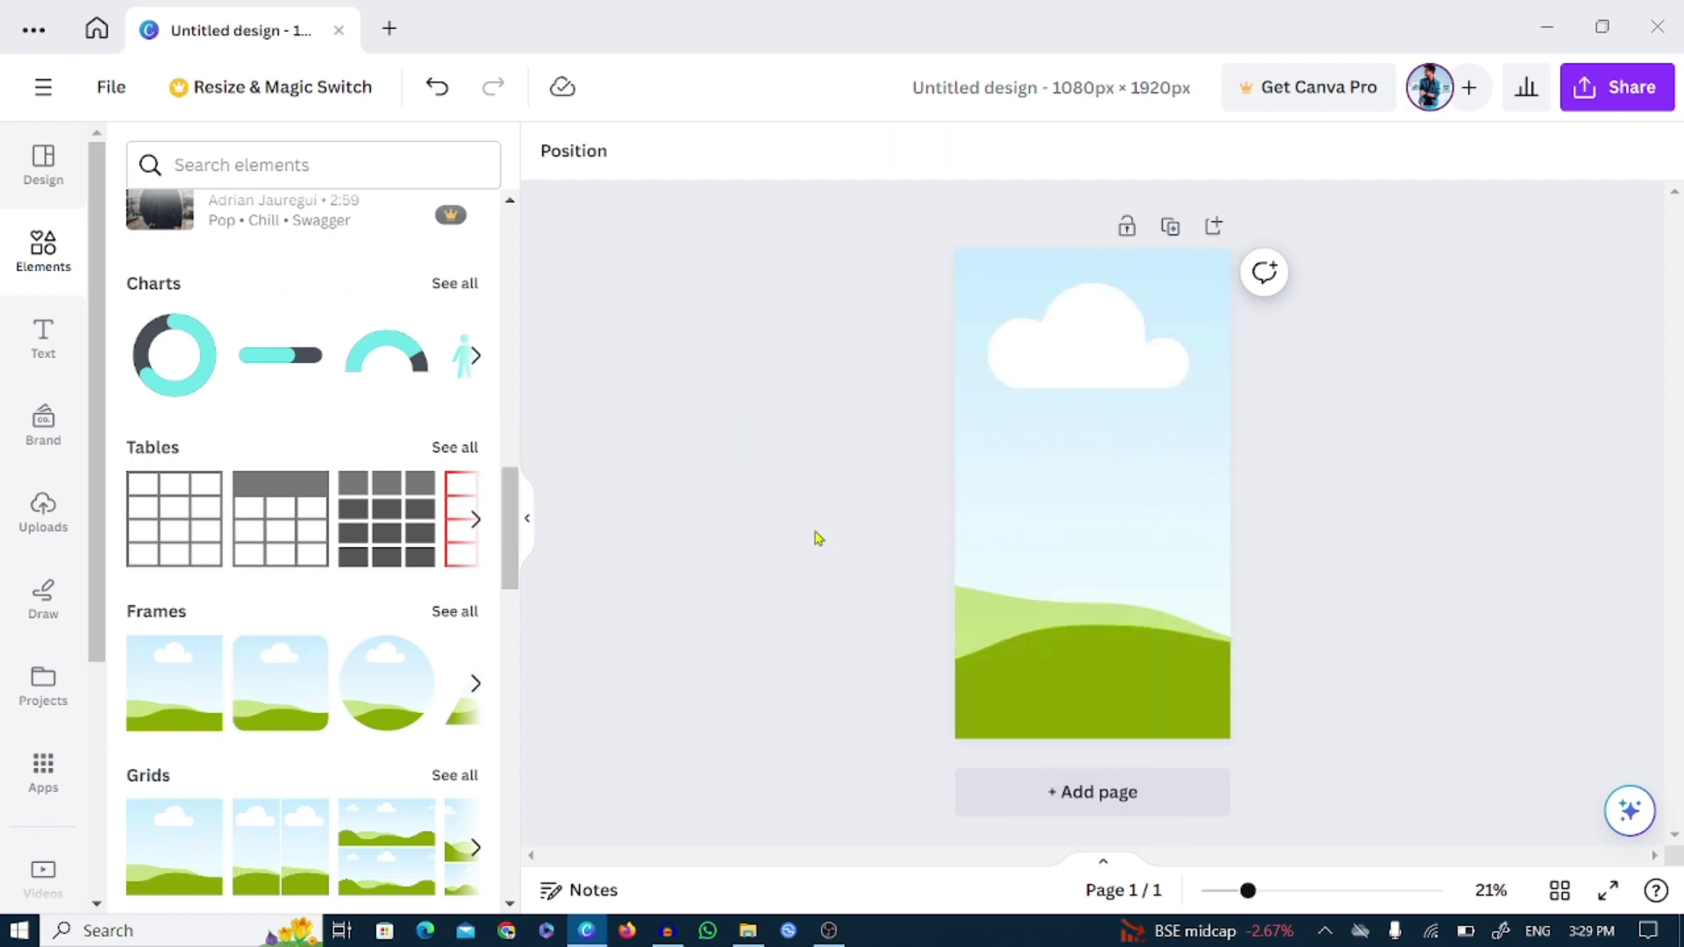
Search the graphics for "black background" and fill the grid with the plain black graphic.
scroll(269, 632, up, 10)
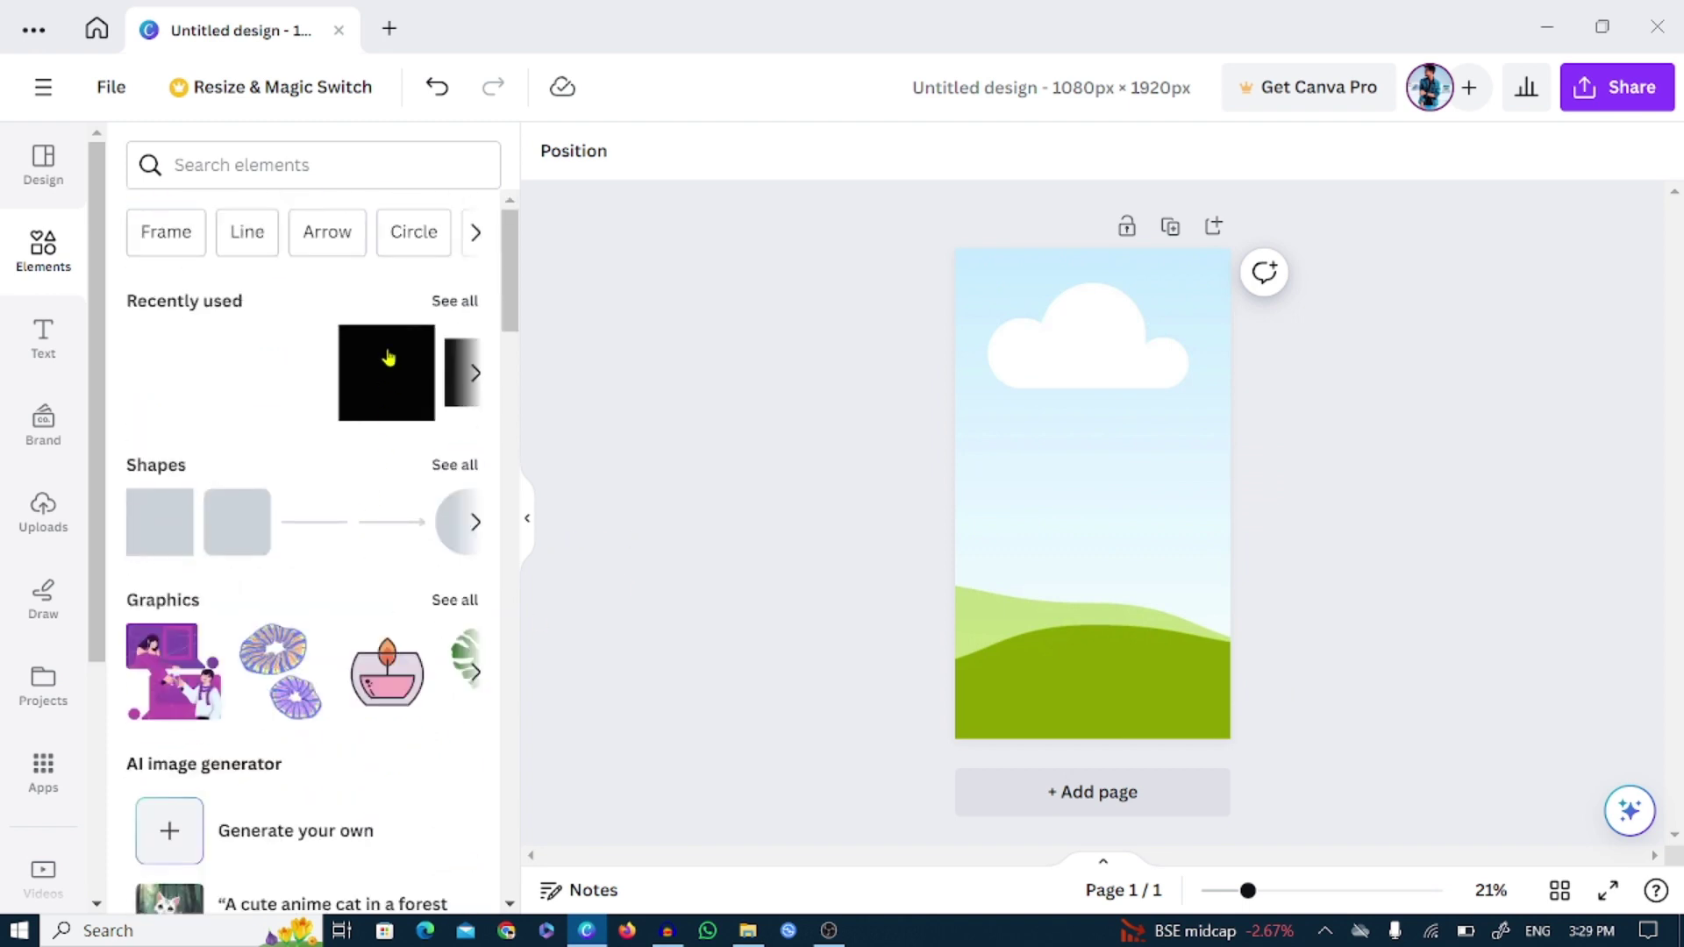
click(339, 176)
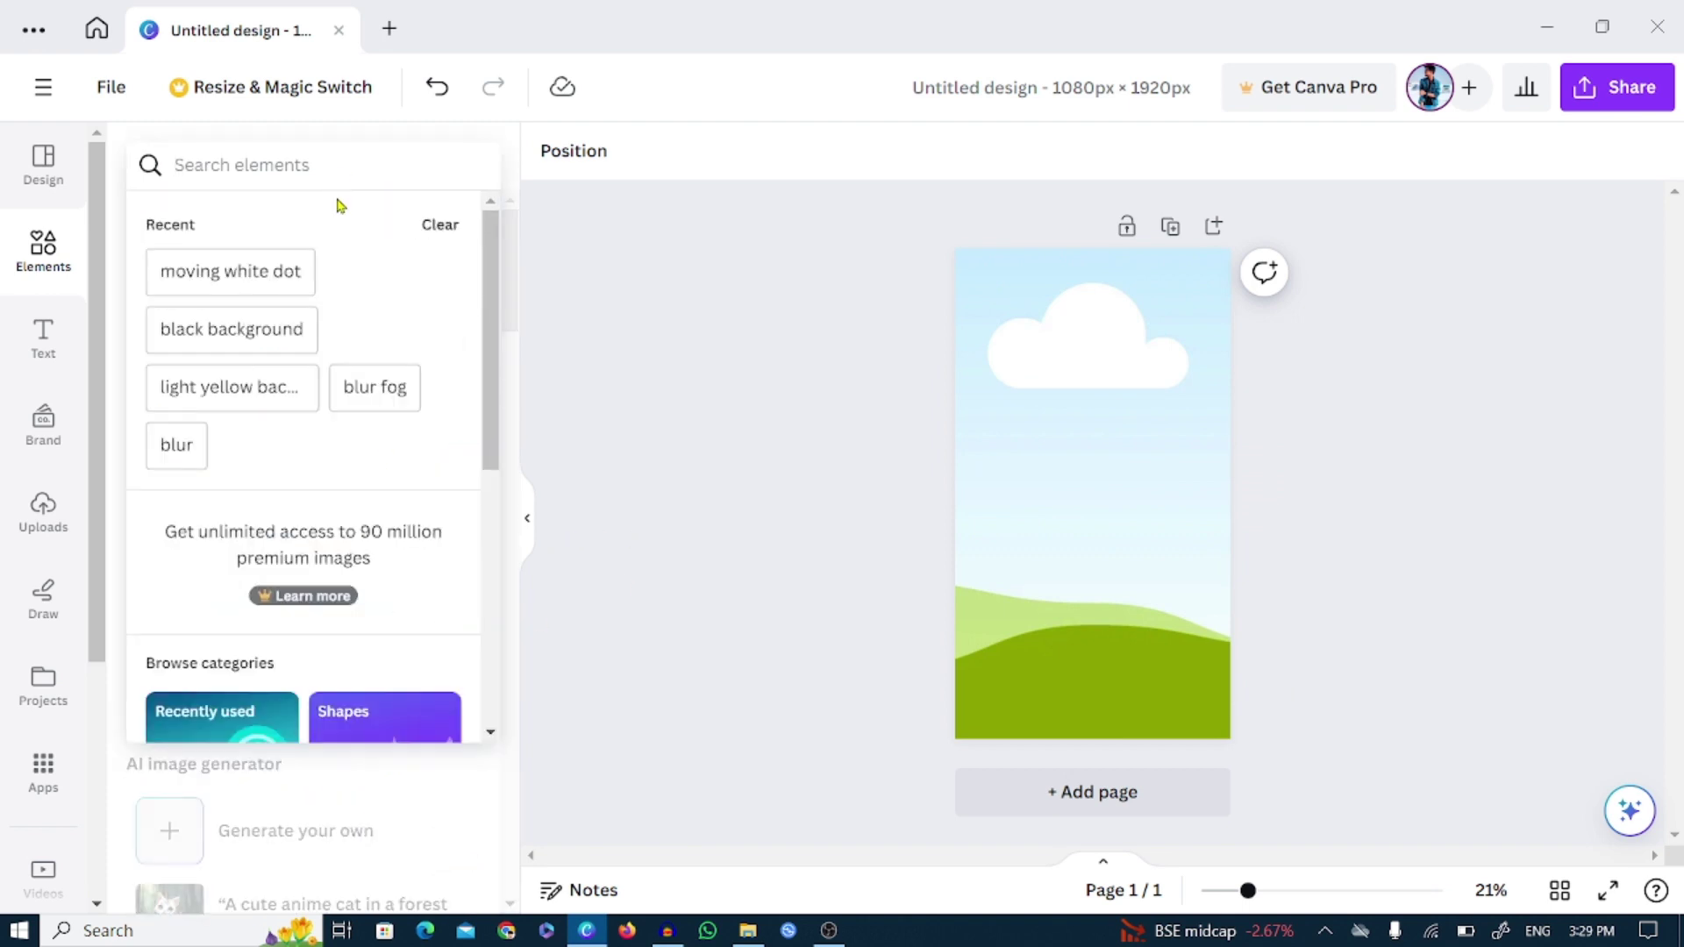
click(250, 327)
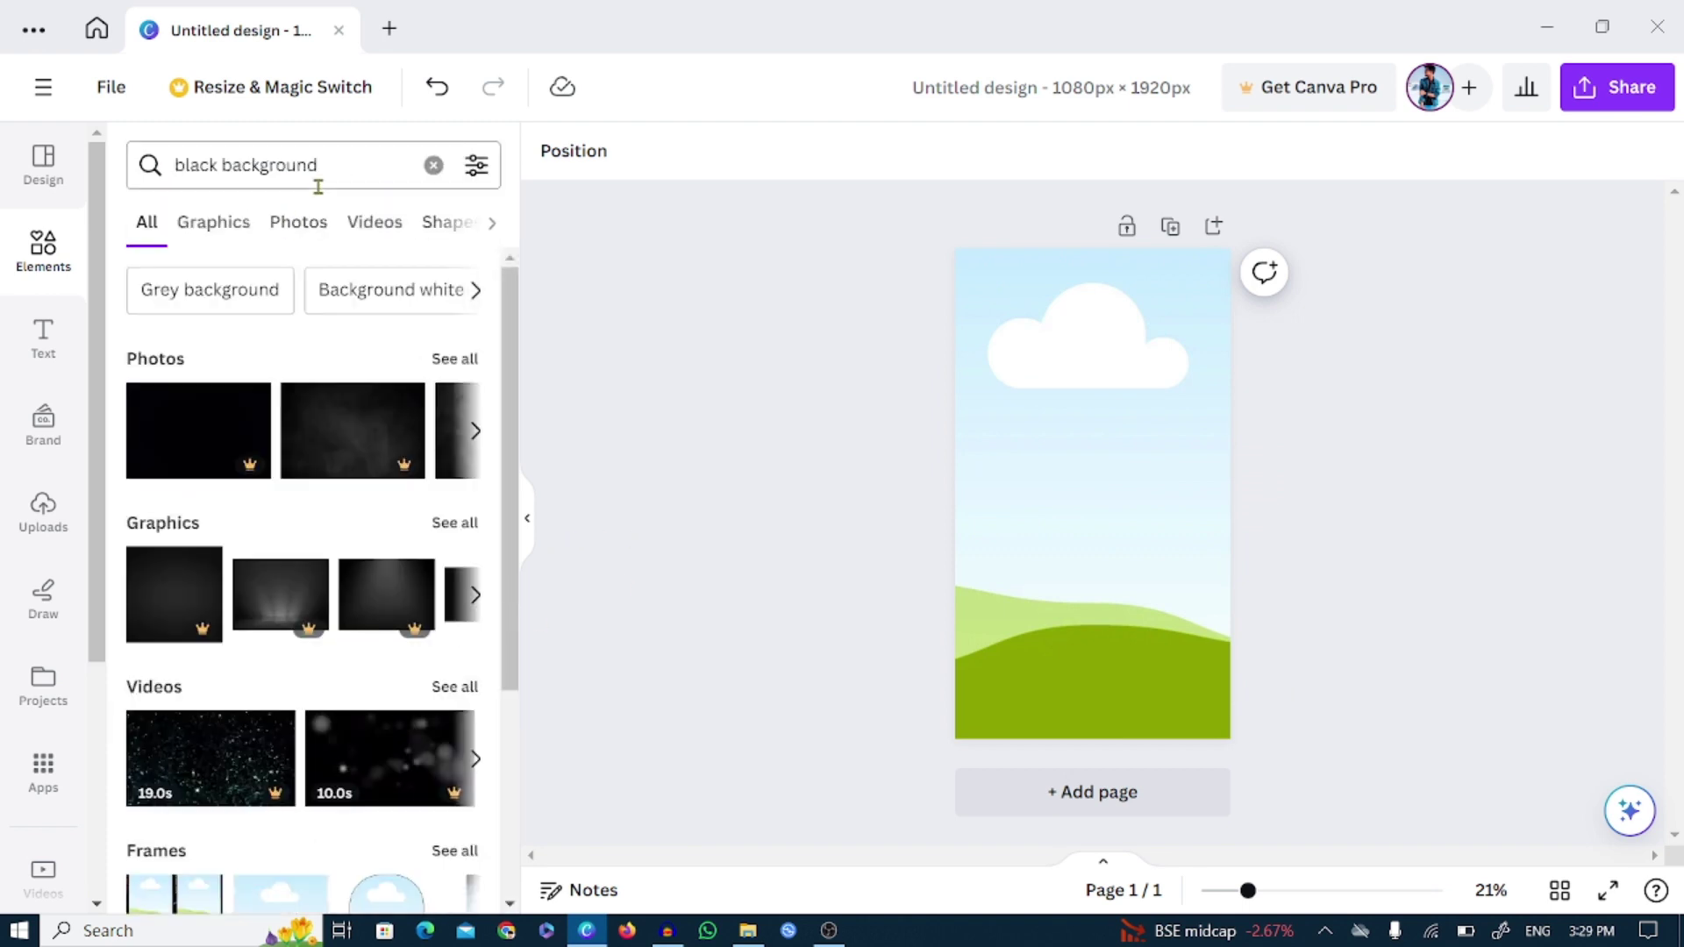
click(213, 222)
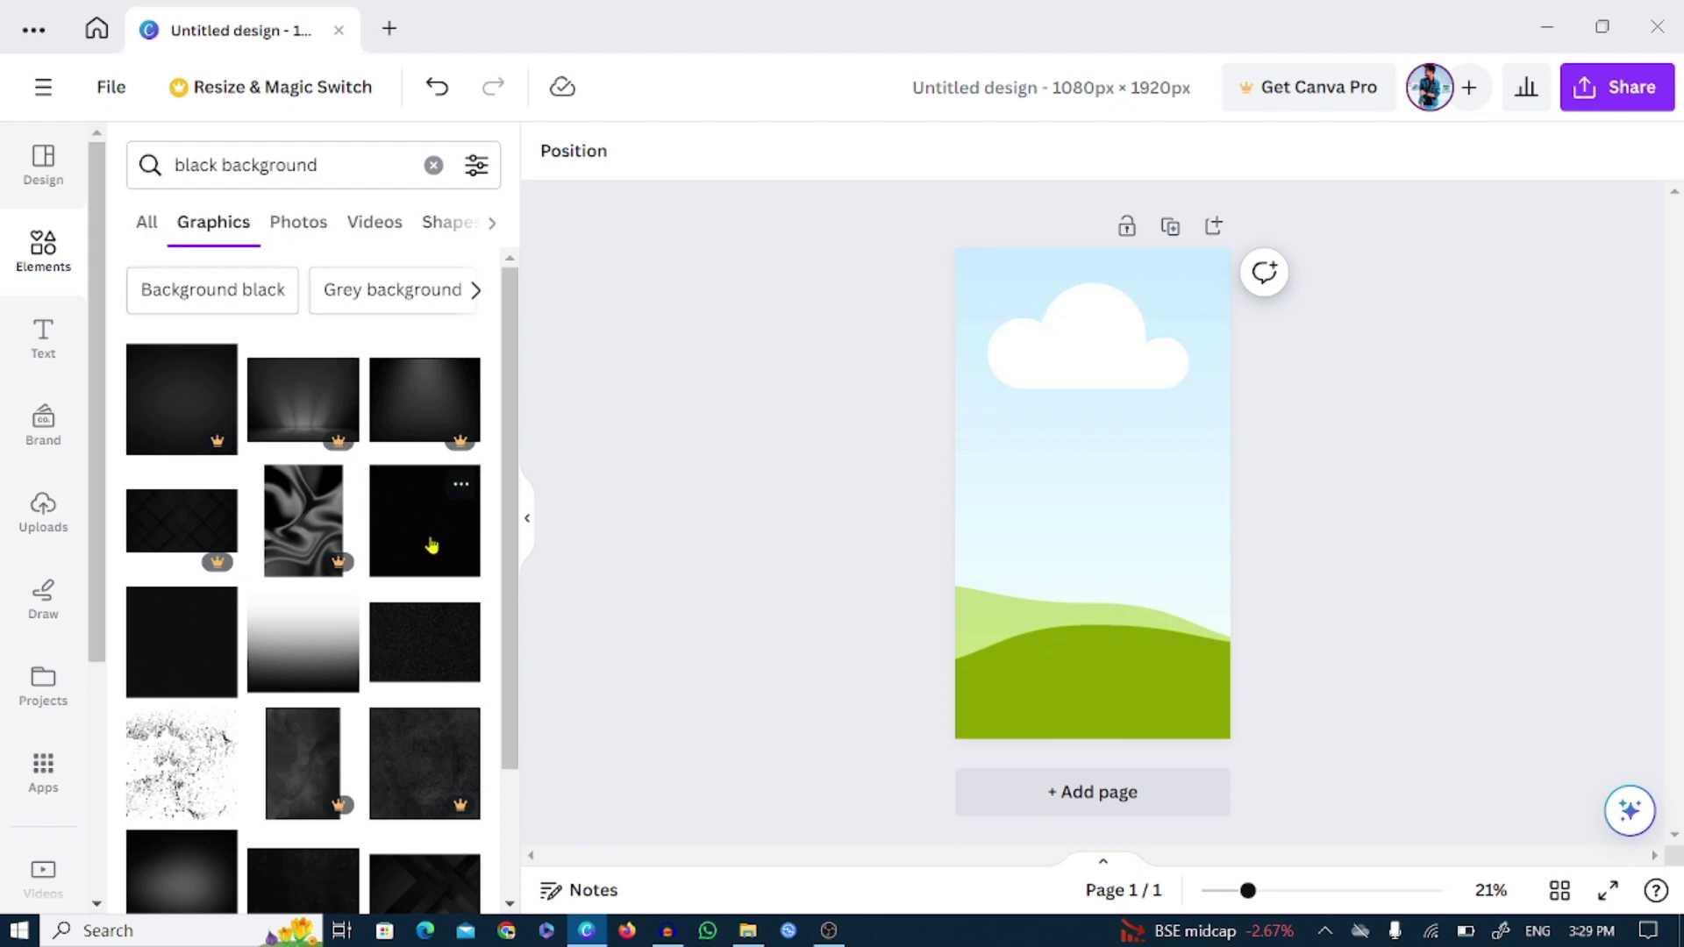
drag(431, 546, 1102, 520)
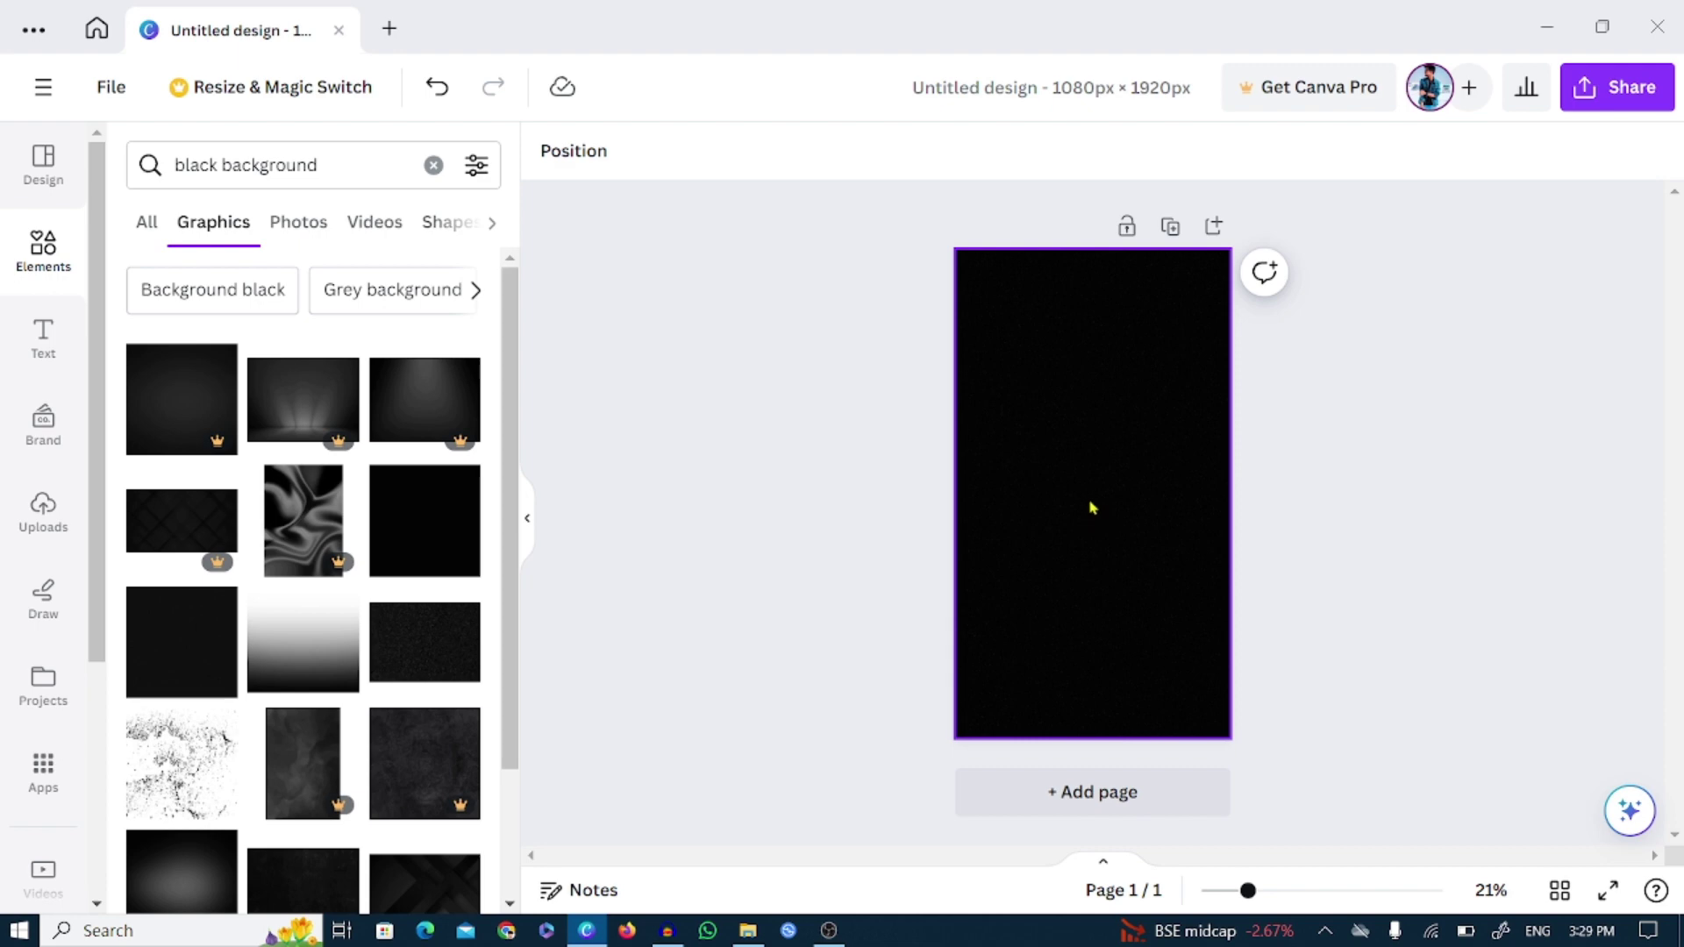
Try several other graphics from the black background results as the grid fill and return to the plain black one.
drag(184, 660, 1015, 602)
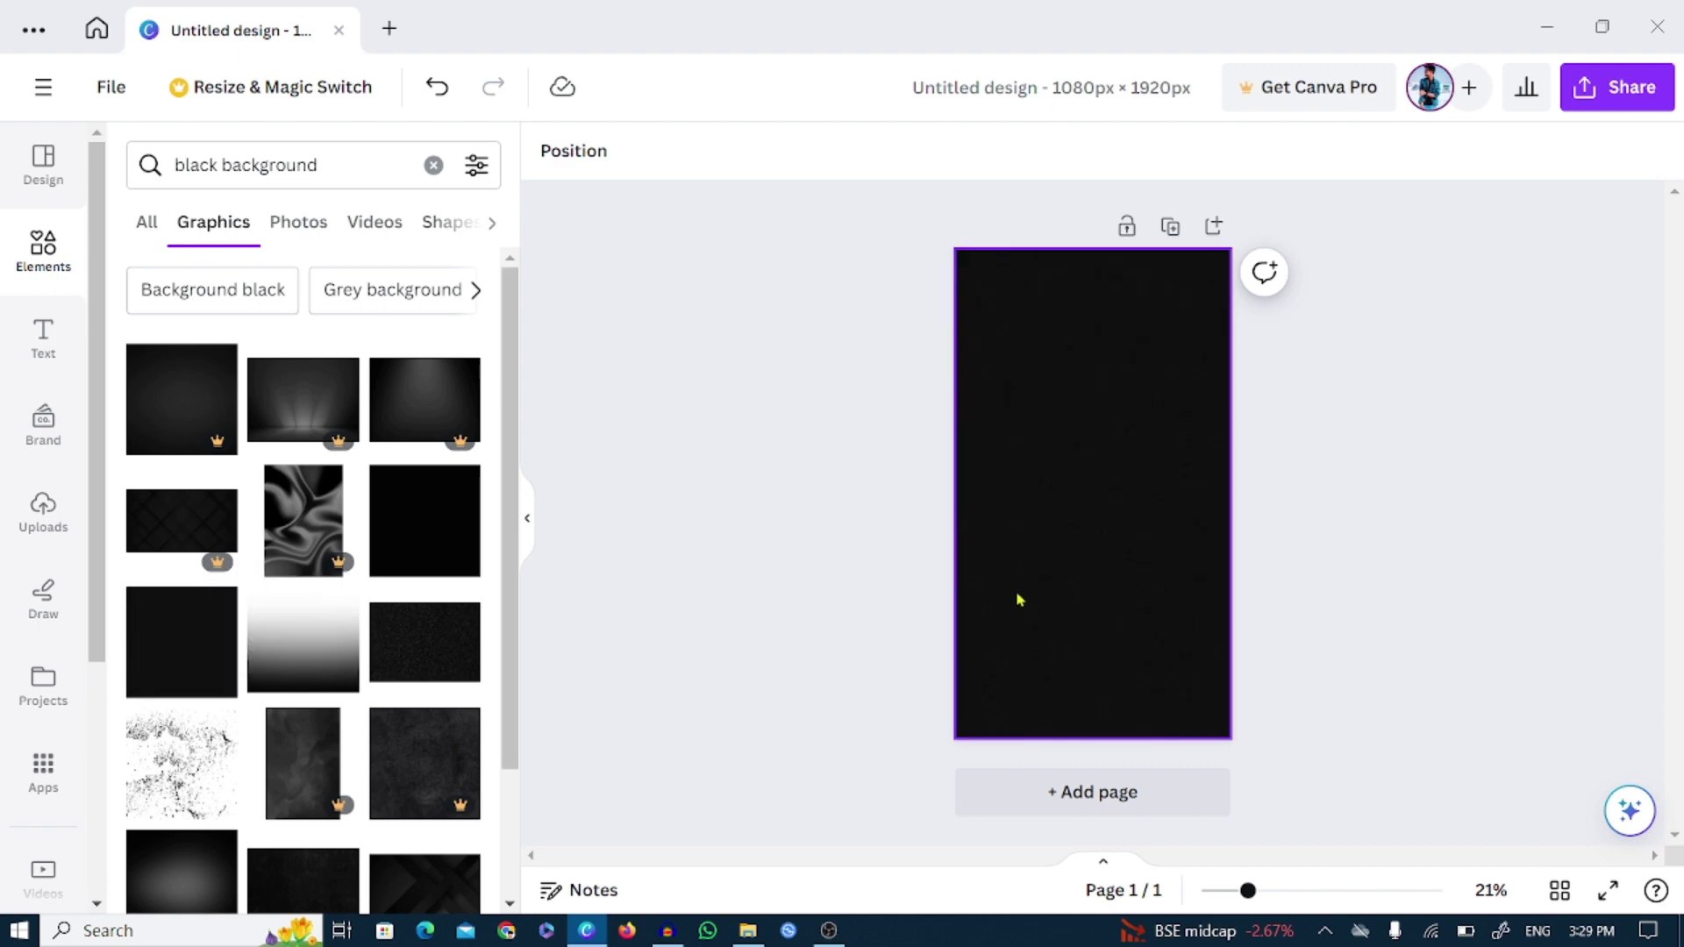
drag(289, 607, 994, 512)
drag(448, 618, 1071, 492)
drag(447, 565, 1150, 495)
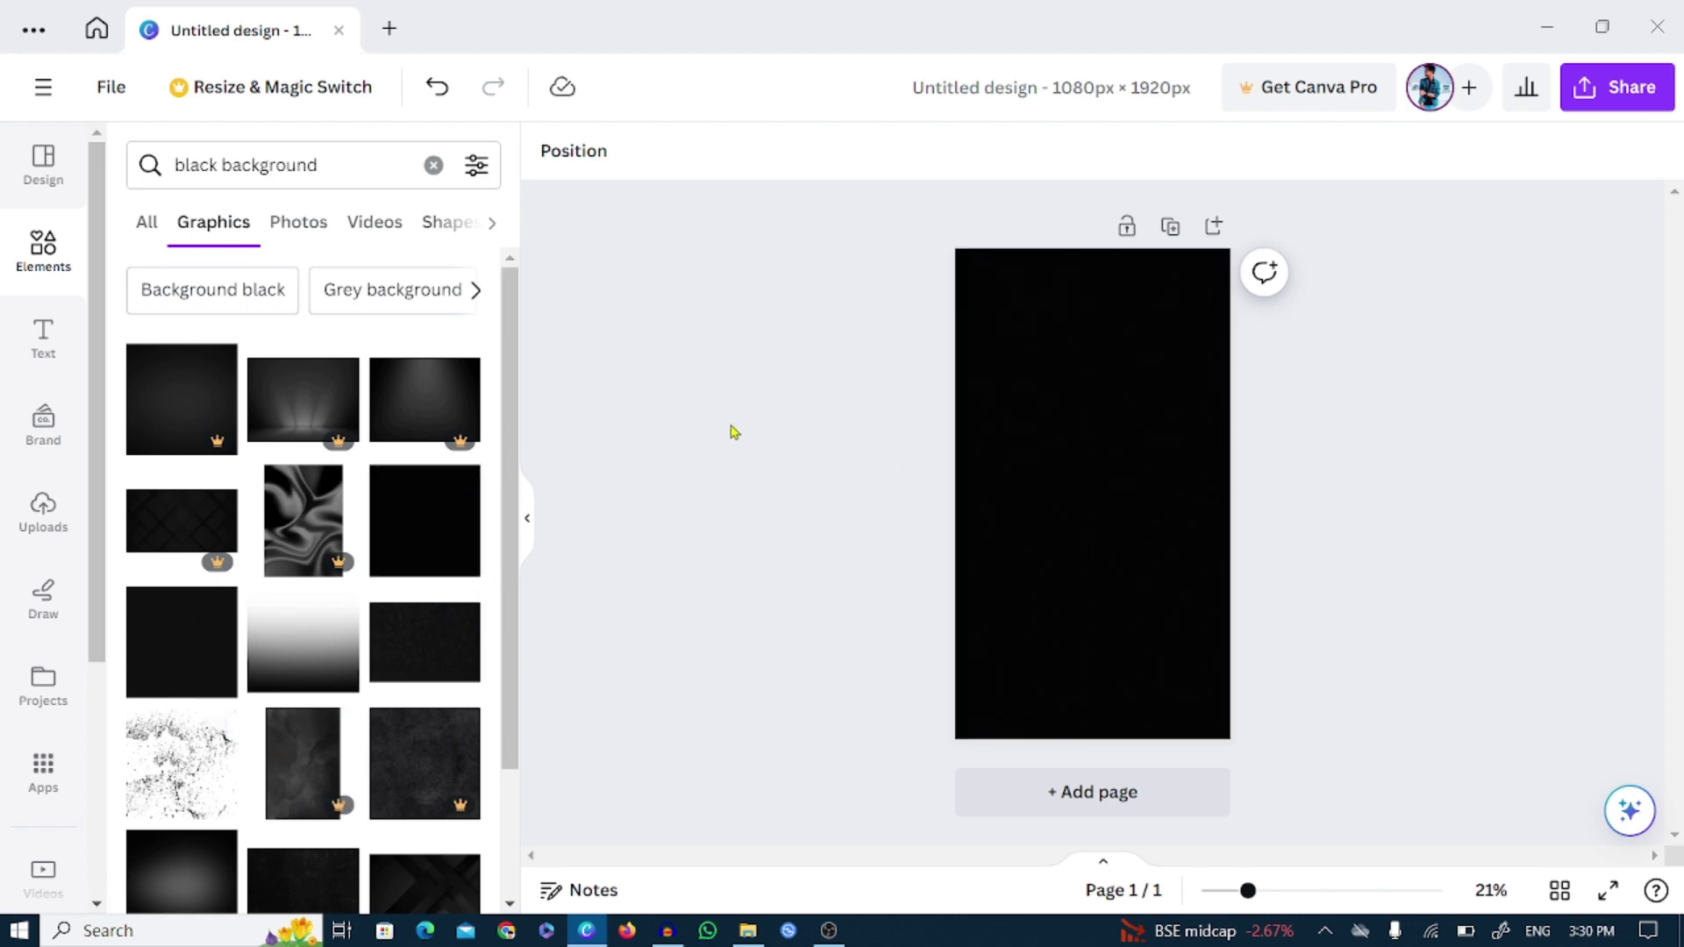
Search the graphics for "moving white dot" and add the animated strip of moving white dots to the black page.
click(433, 165)
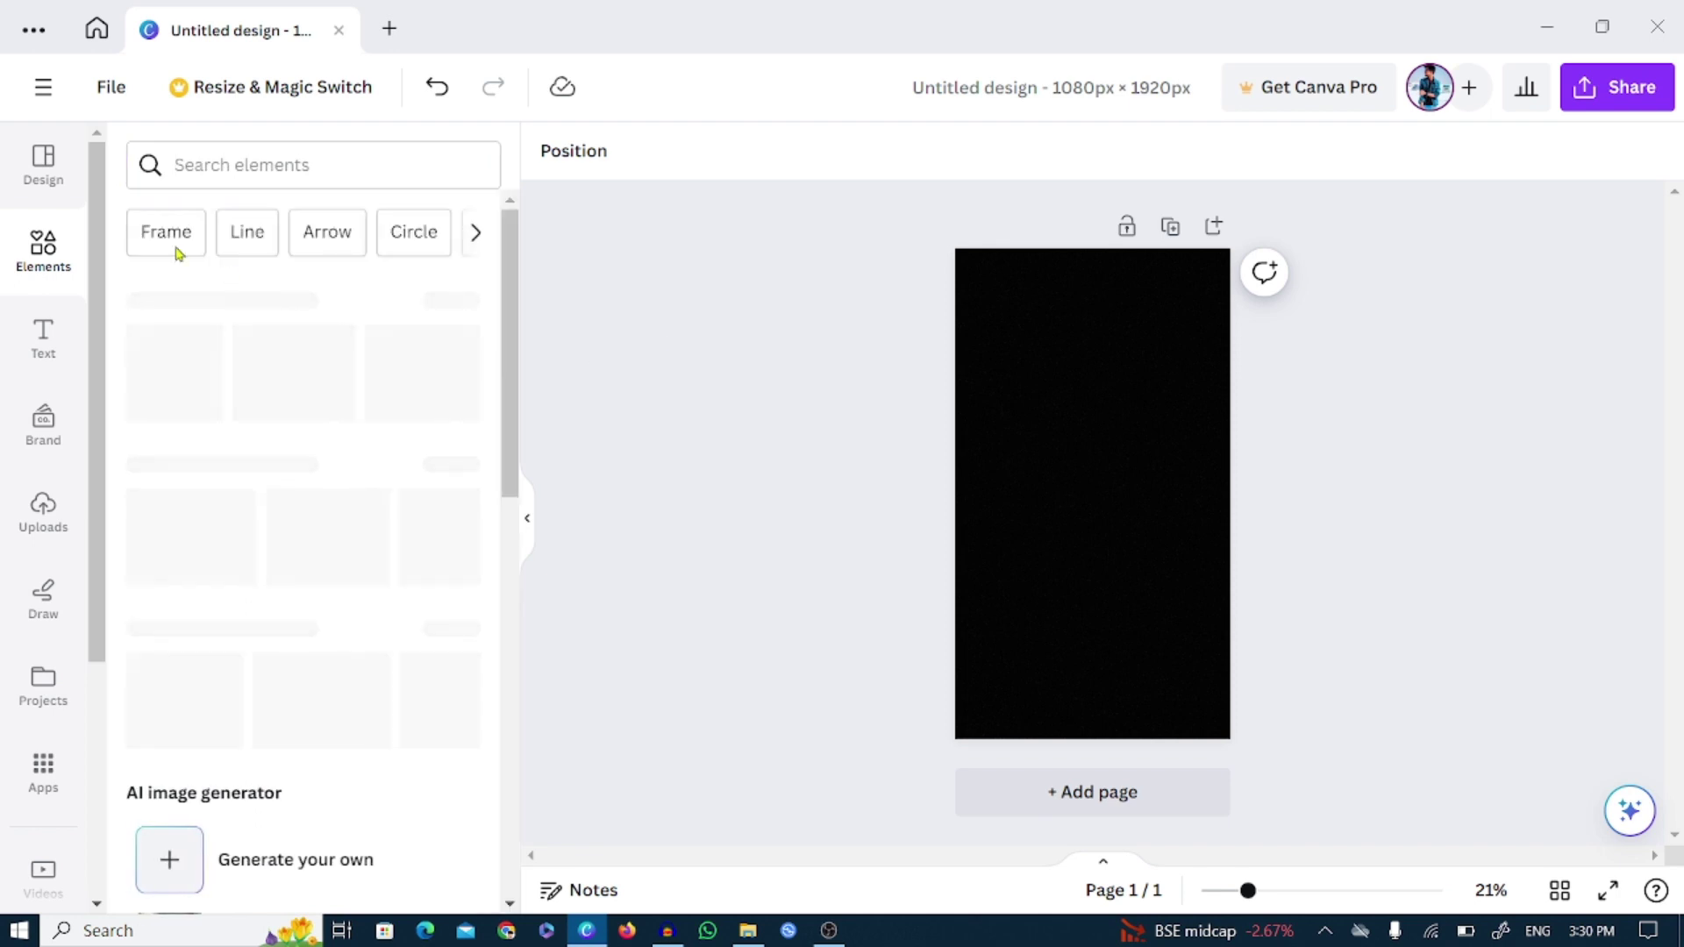
click(293, 165)
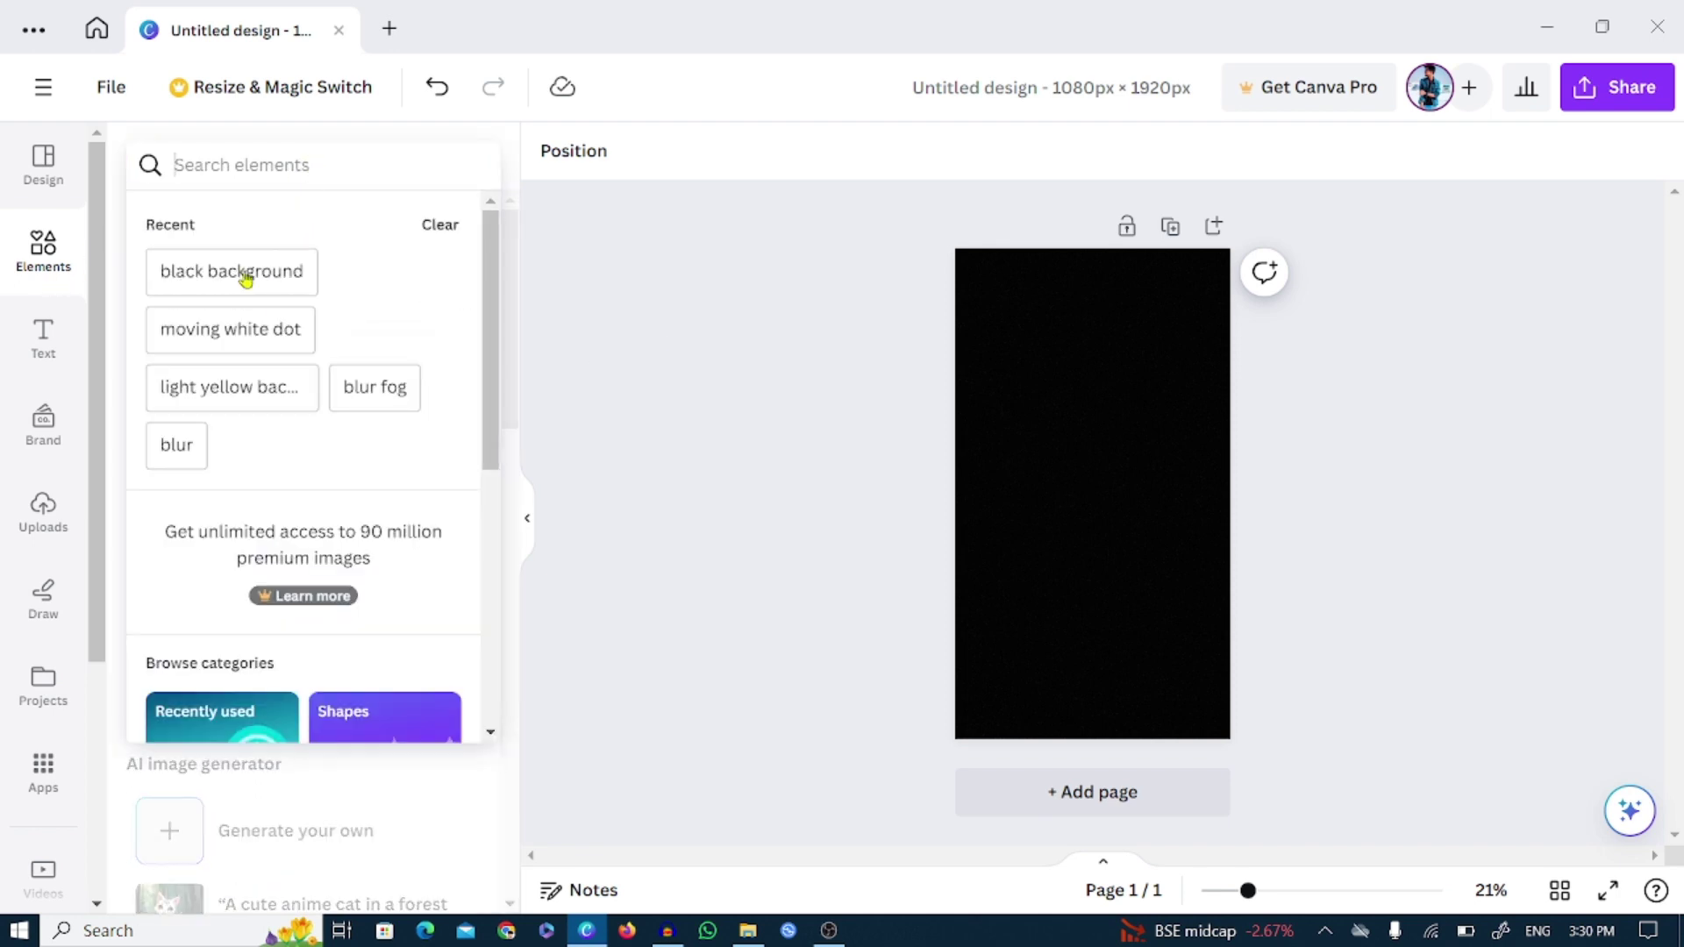
click(232, 331)
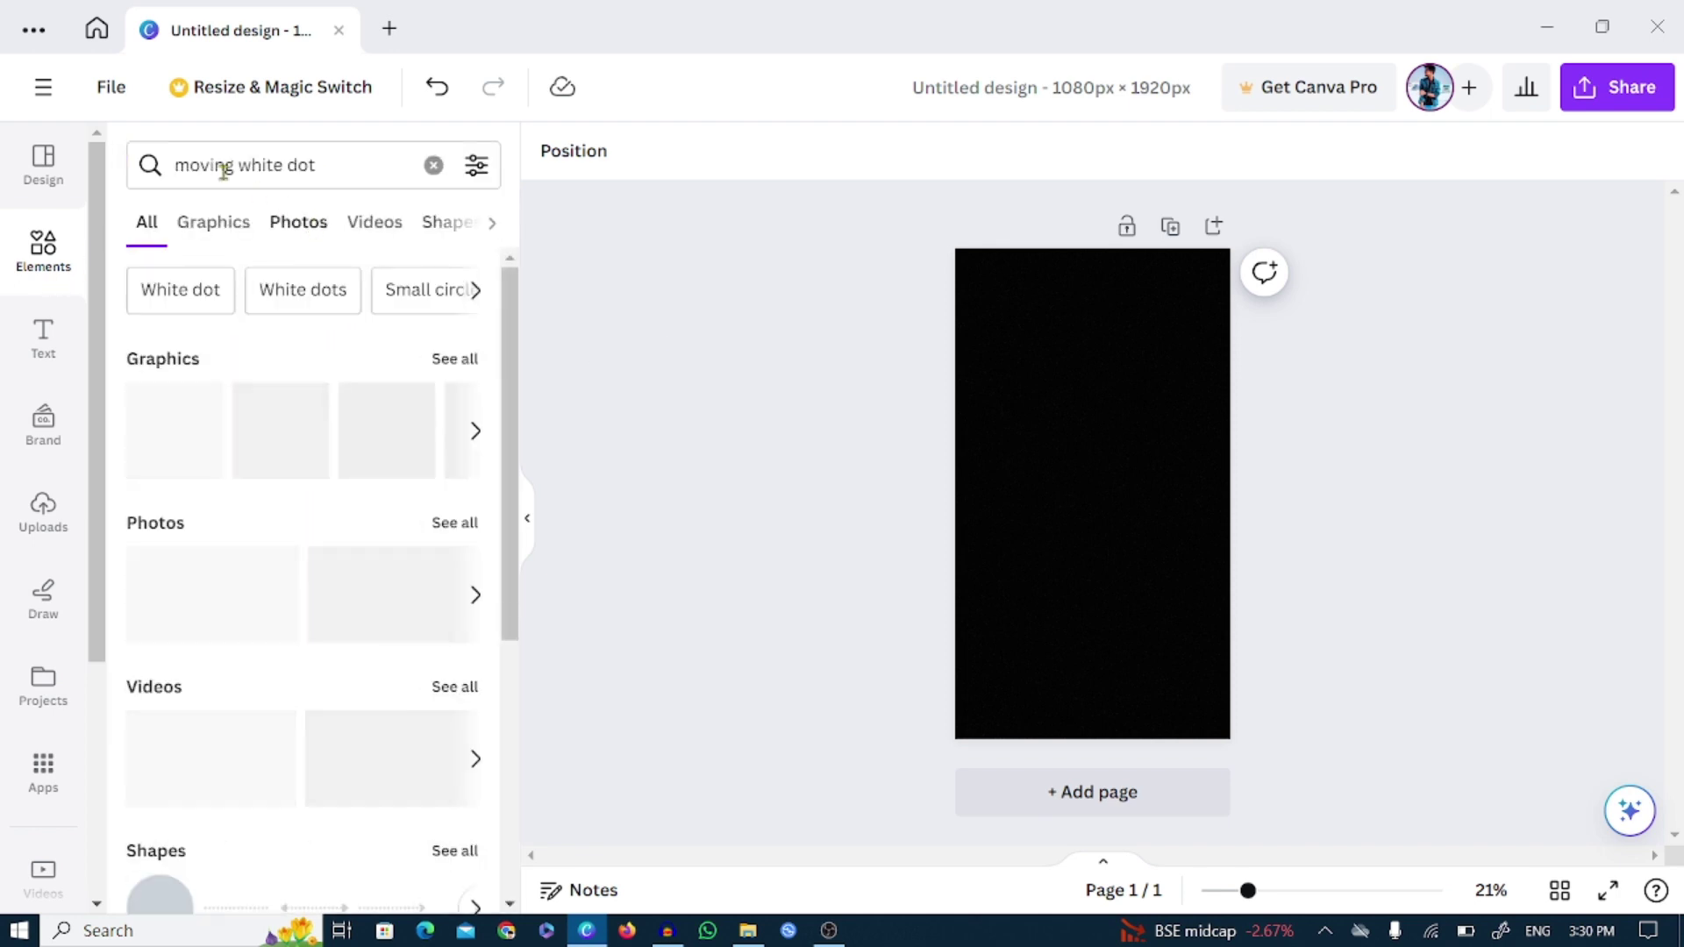
click(290, 172)
key(ctrl+a)
key(Return)
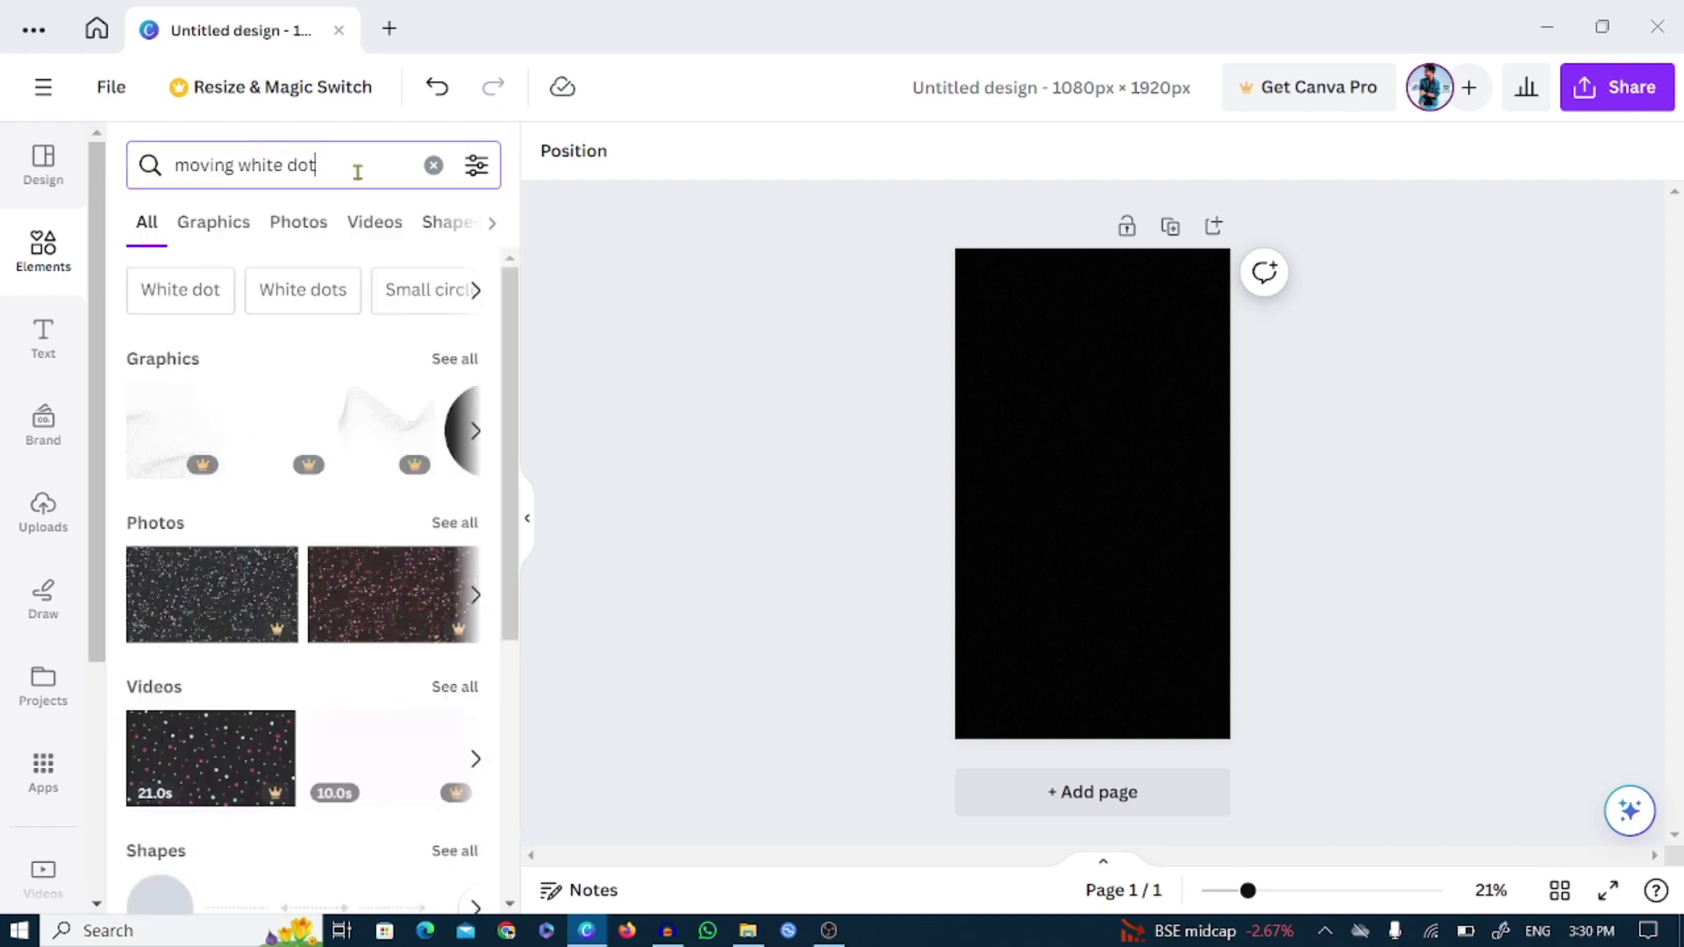
click(213, 230)
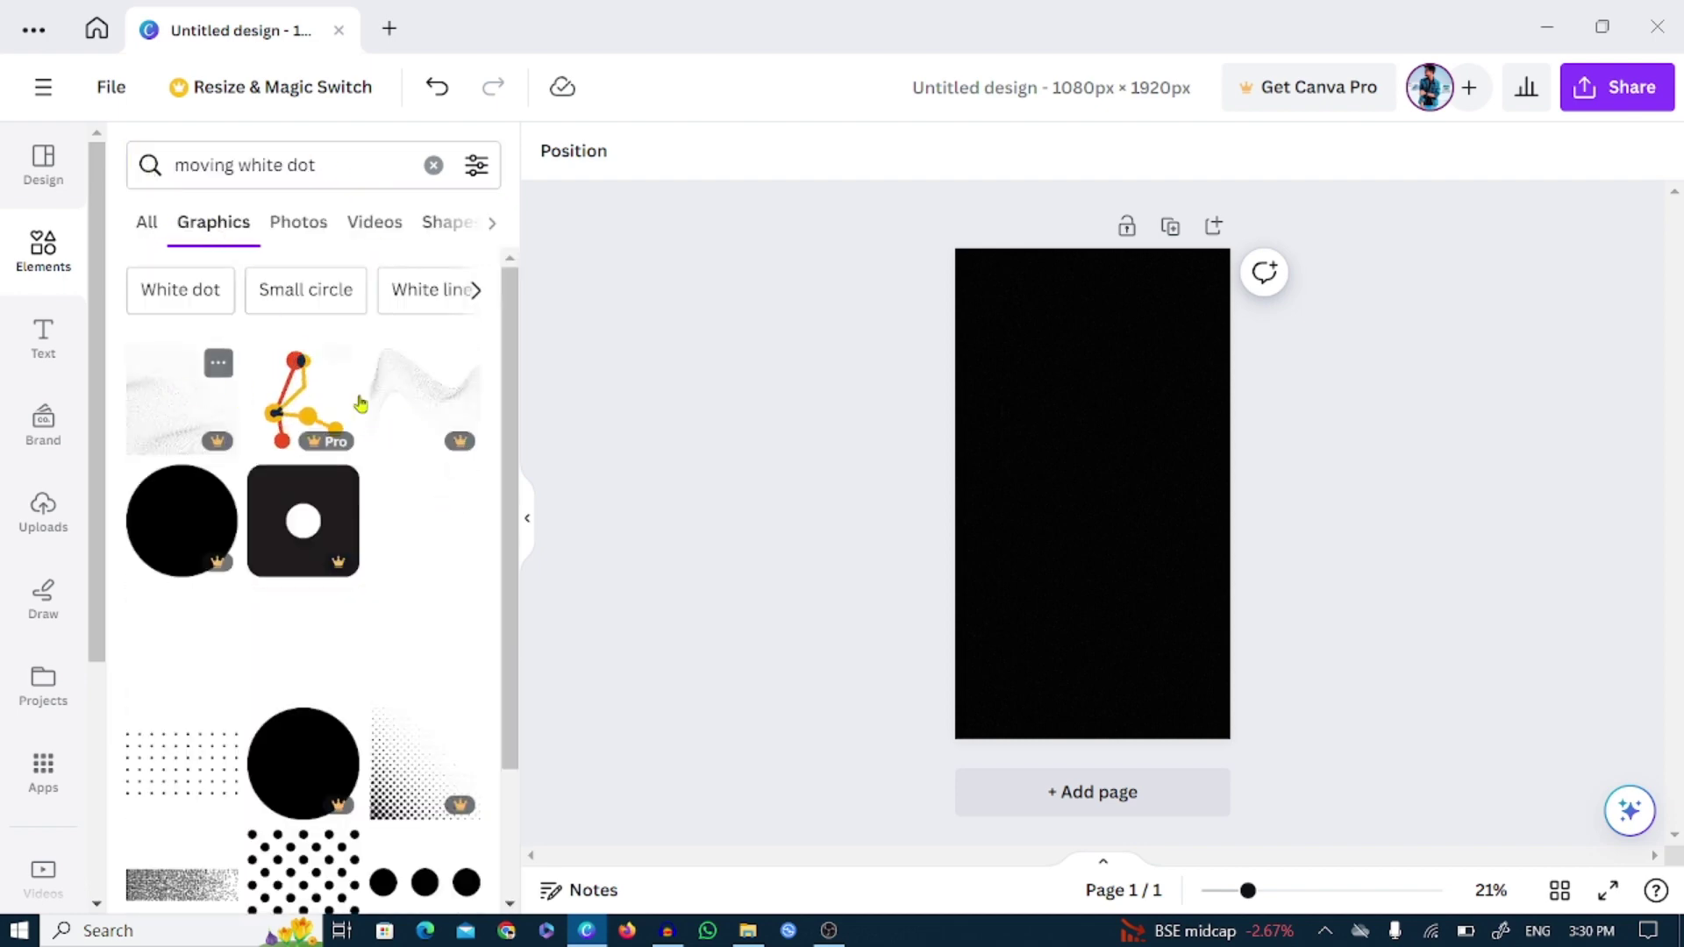
drag(418, 531, 1031, 421)
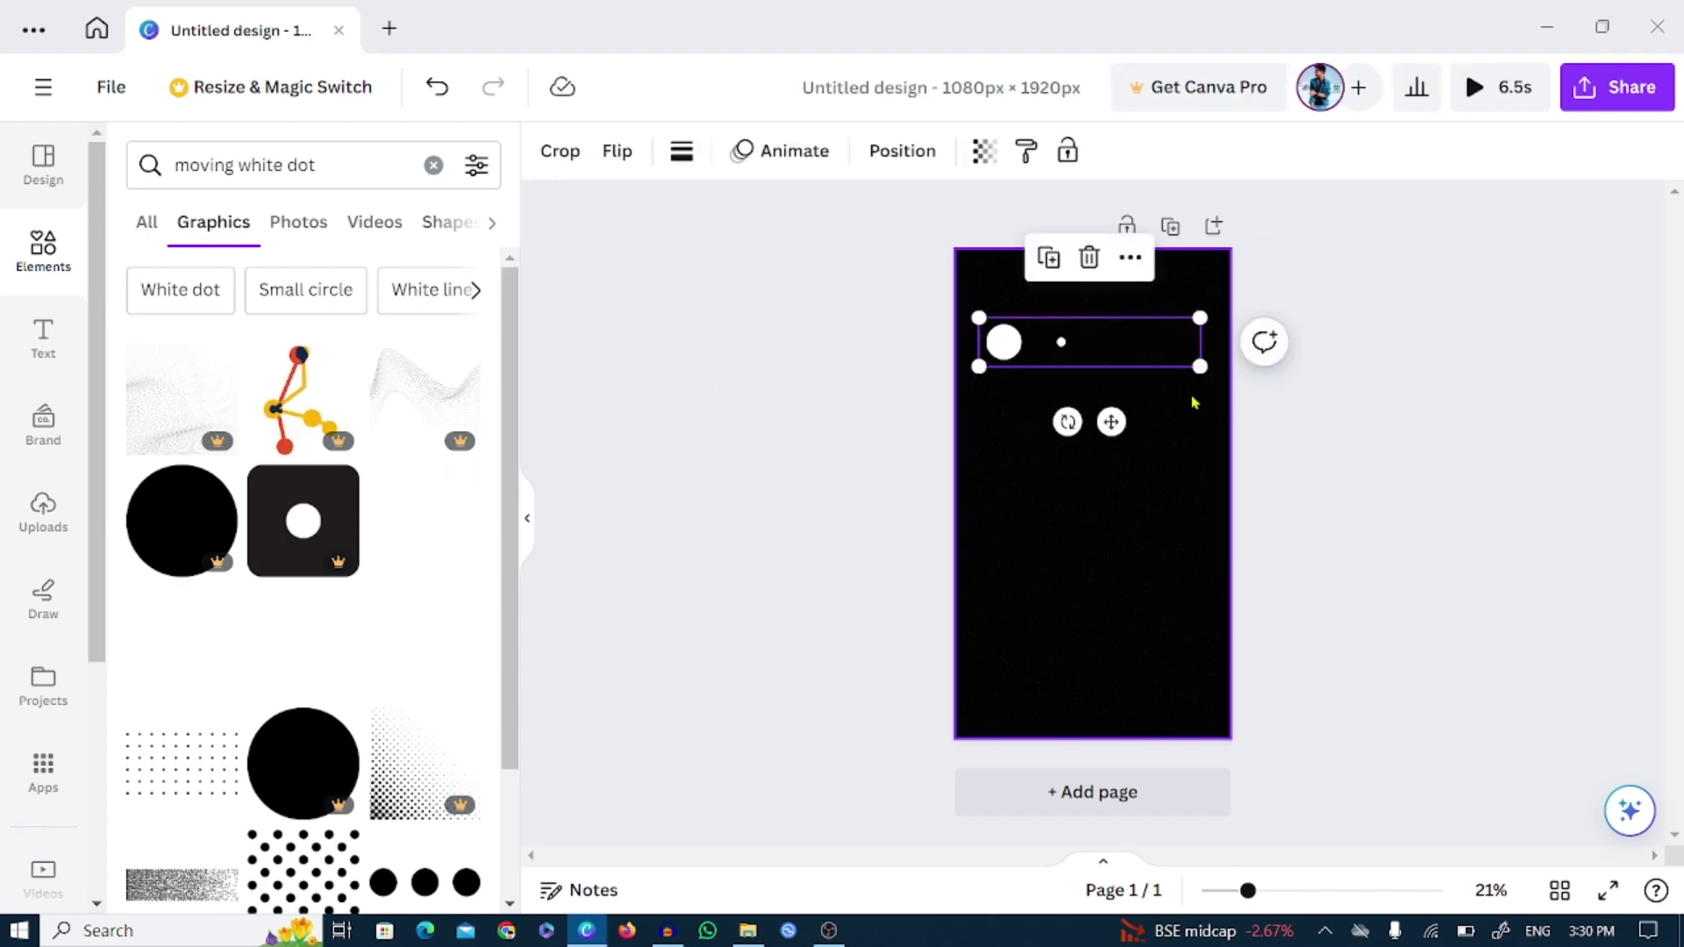
Shrink the moving dot strip to about a quarter of the page width and place it in the page's upper-left corner.
click(1271, 890)
drag(1251, 308, 1032, 260)
scroll(1044, 399, up, 2)
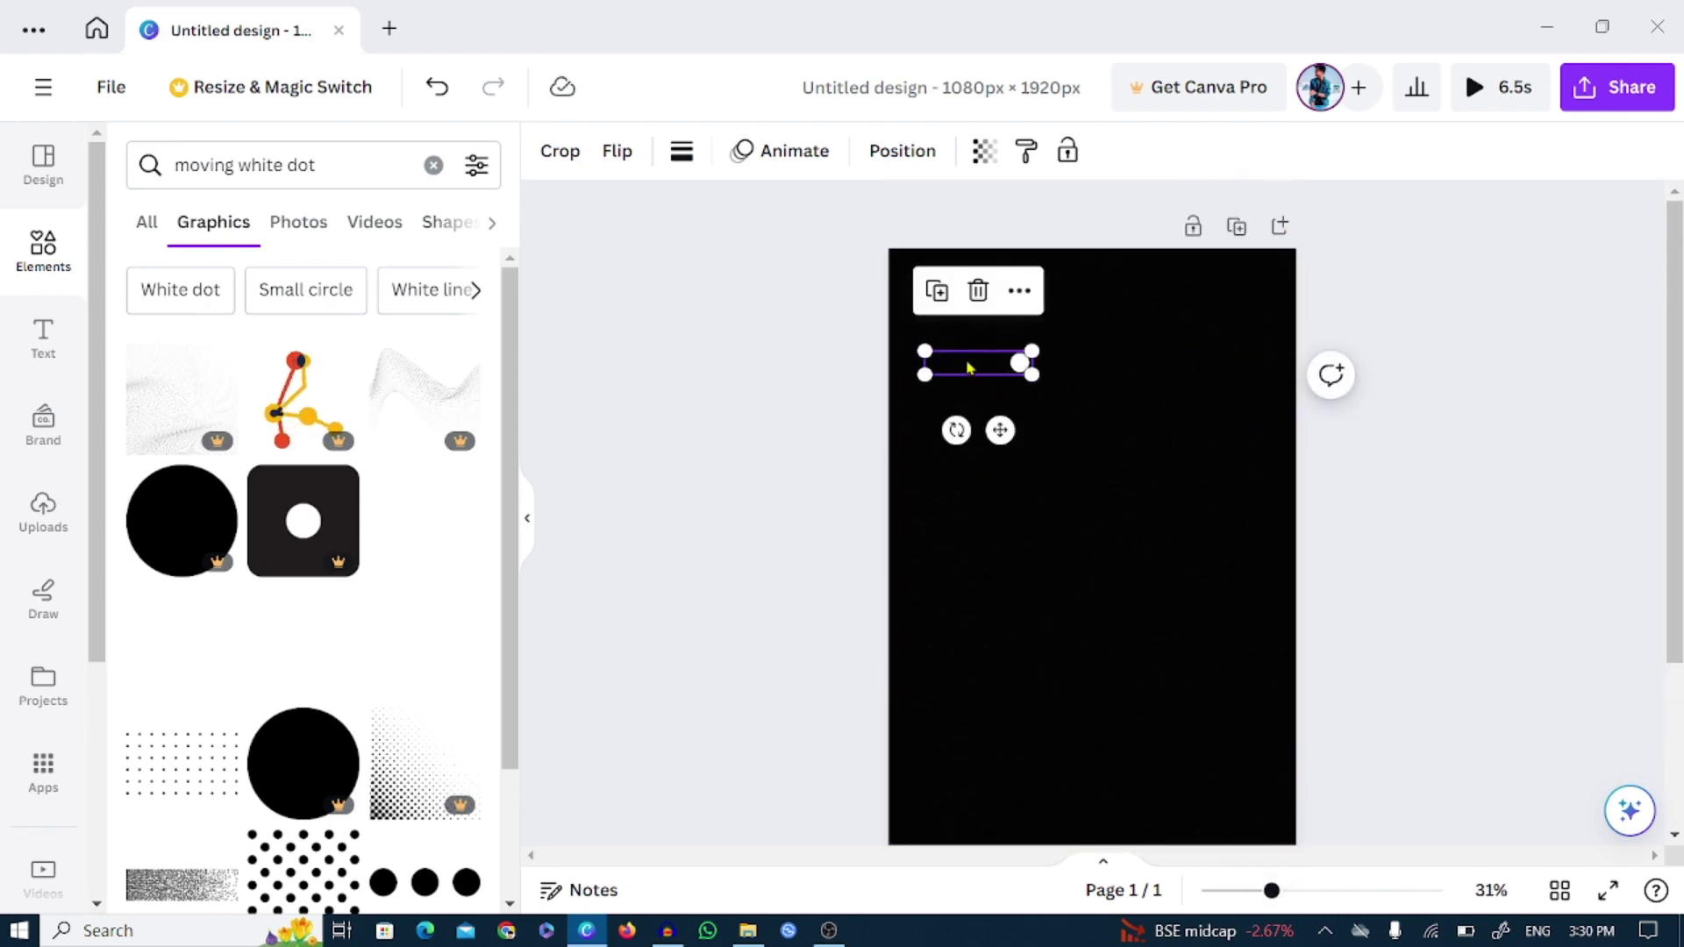
drag(970, 363, 988, 270)
click(1064, 327)
click(929, 269)
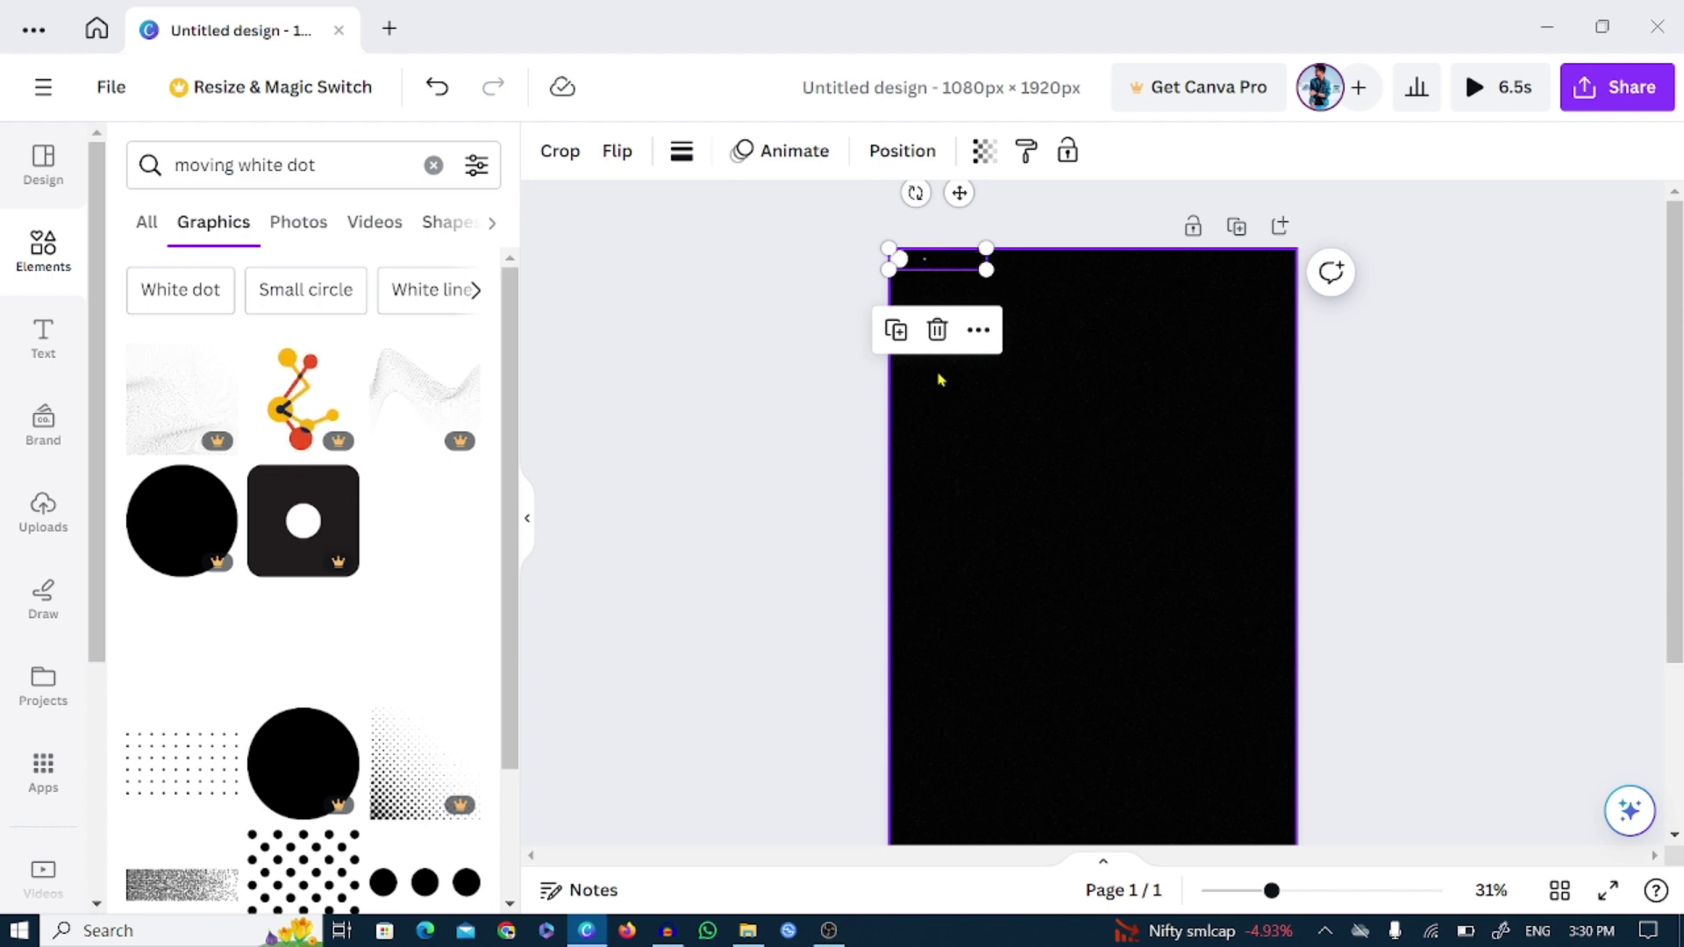
Duplicate the dot strip twice and stack each copy directly below the previous one along the page's left edge.
click(895, 334)
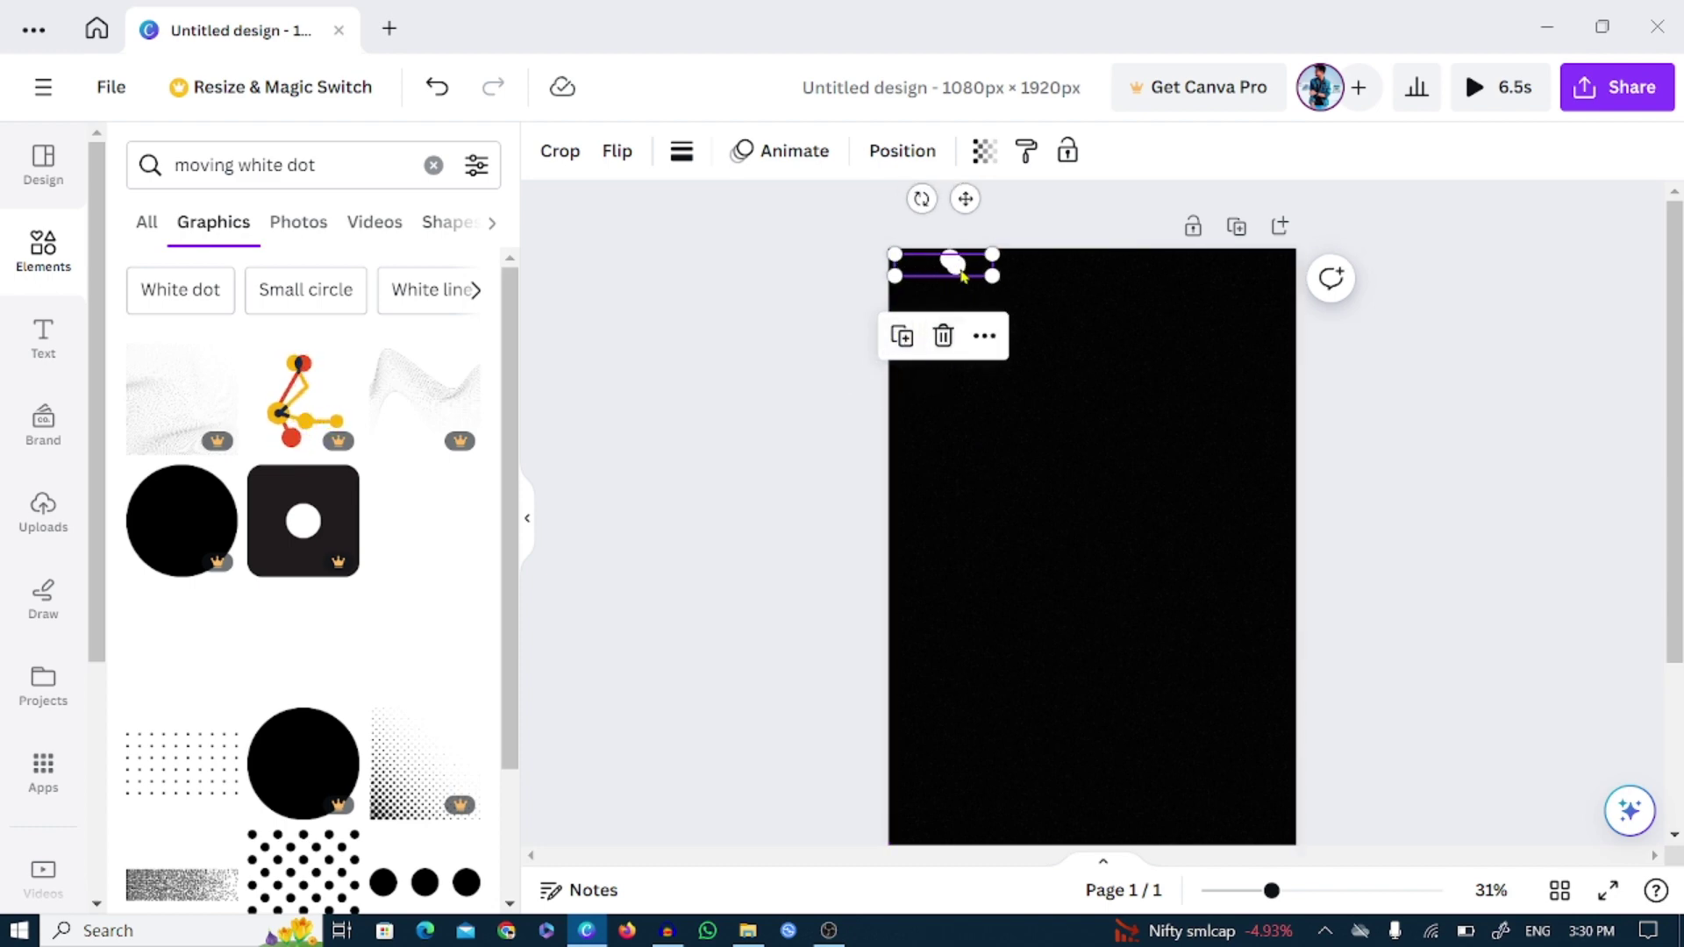
drag(952, 271, 948, 283)
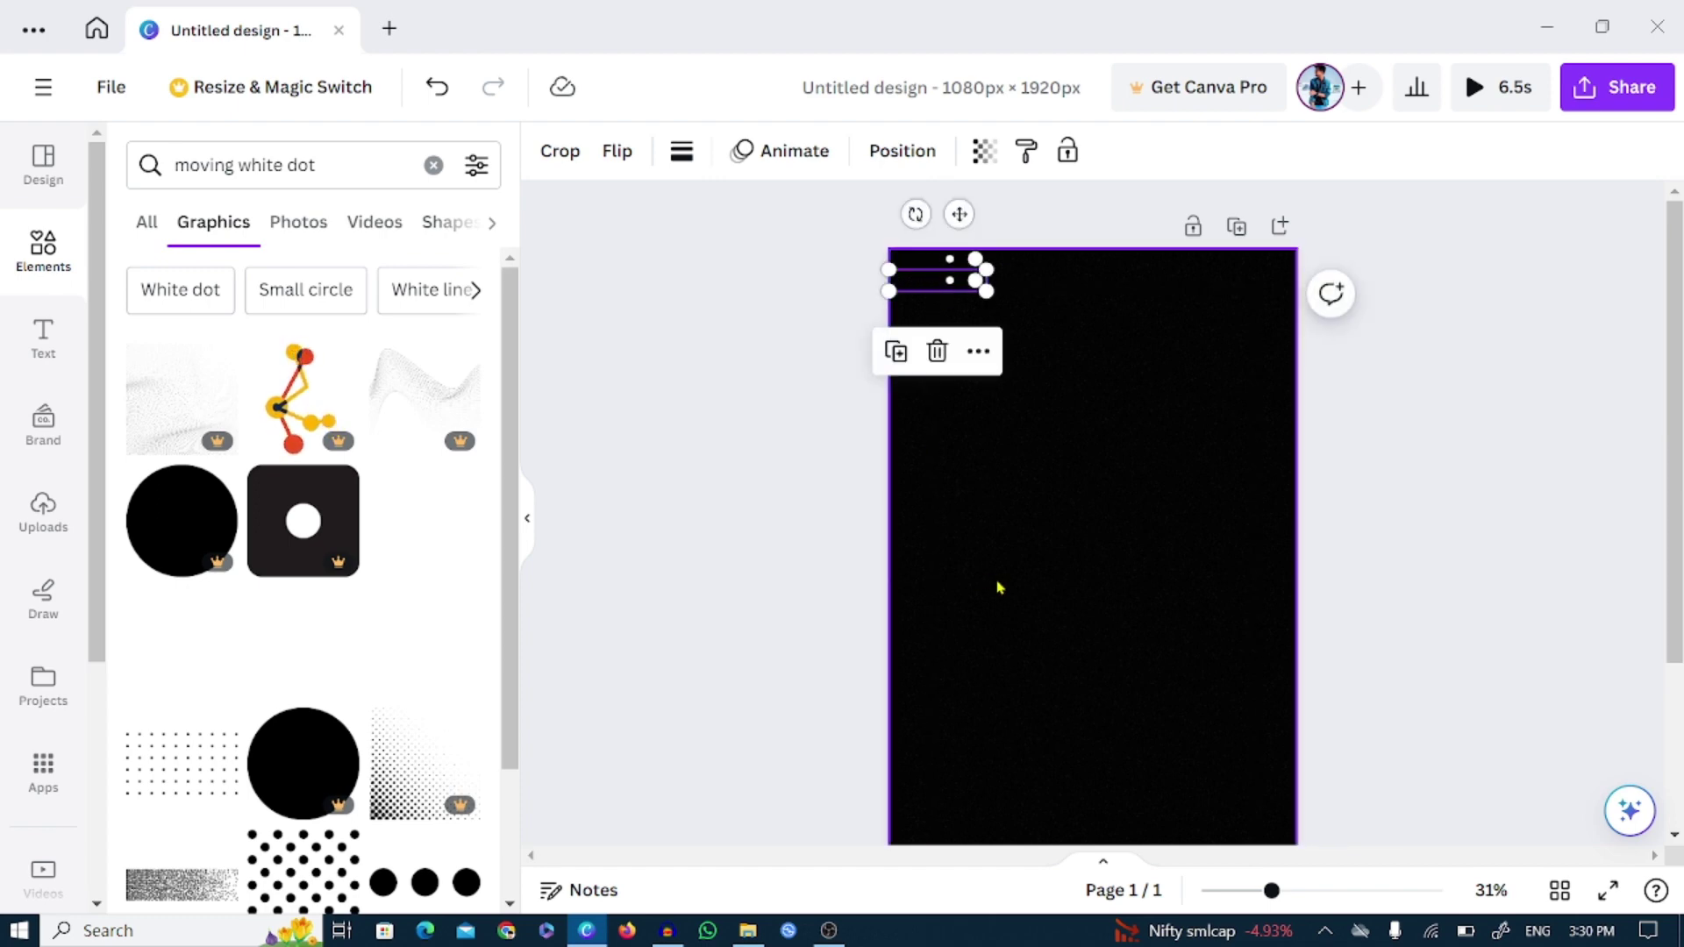
click(895, 352)
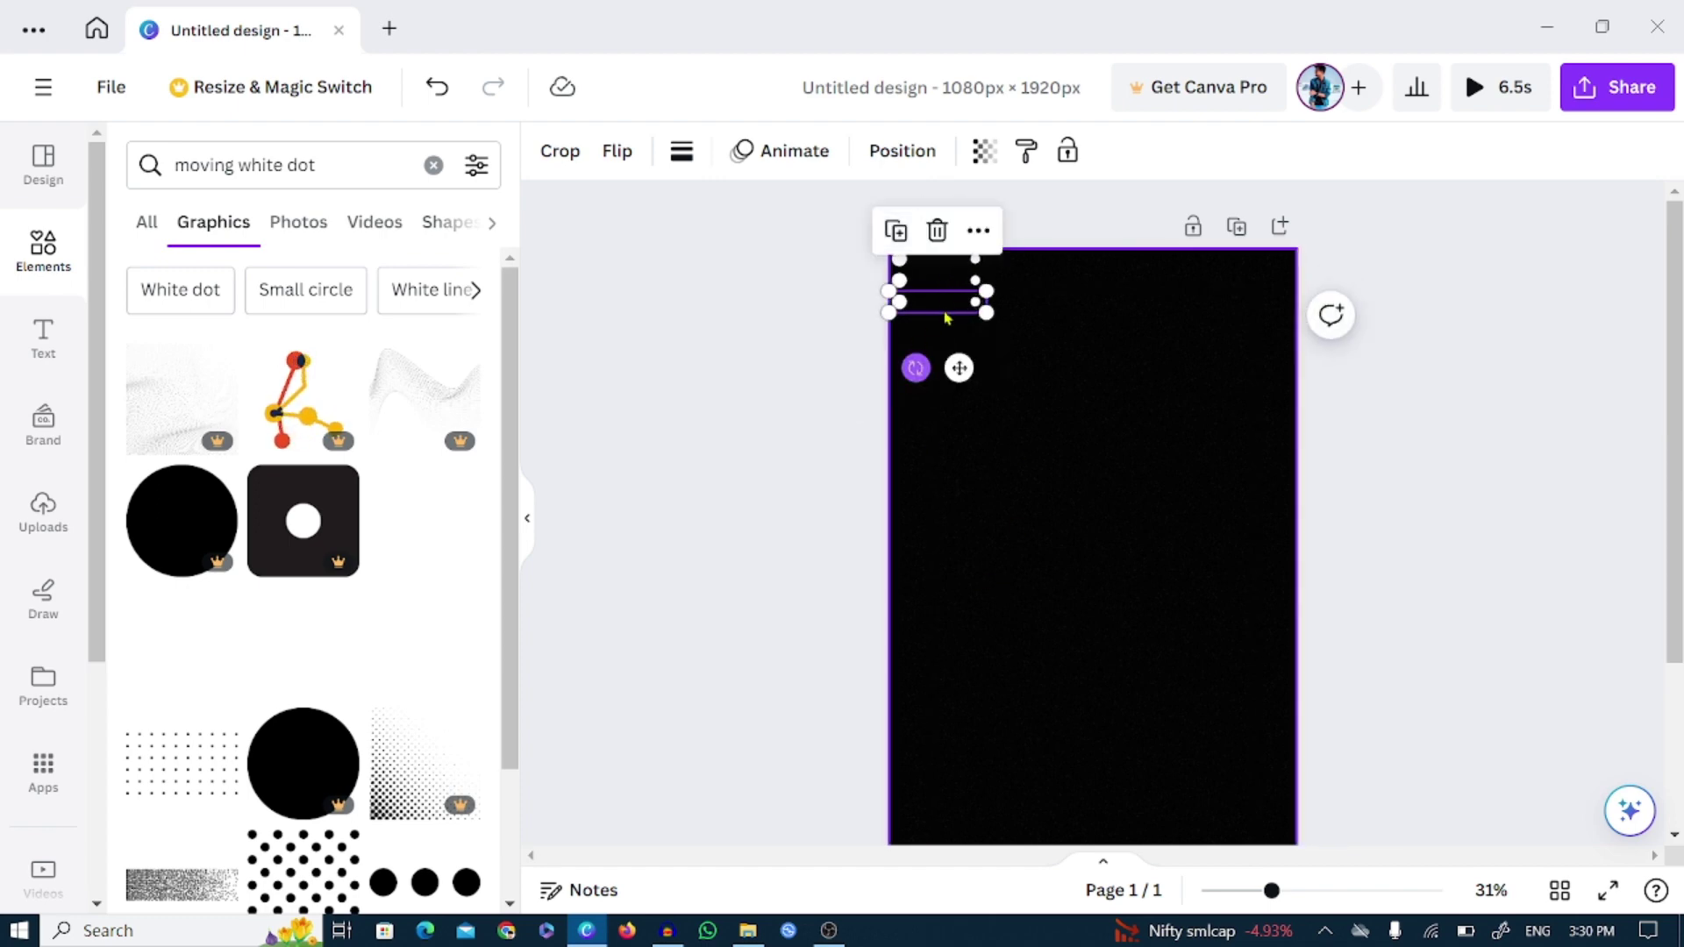
drag(943, 307, 937, 301)
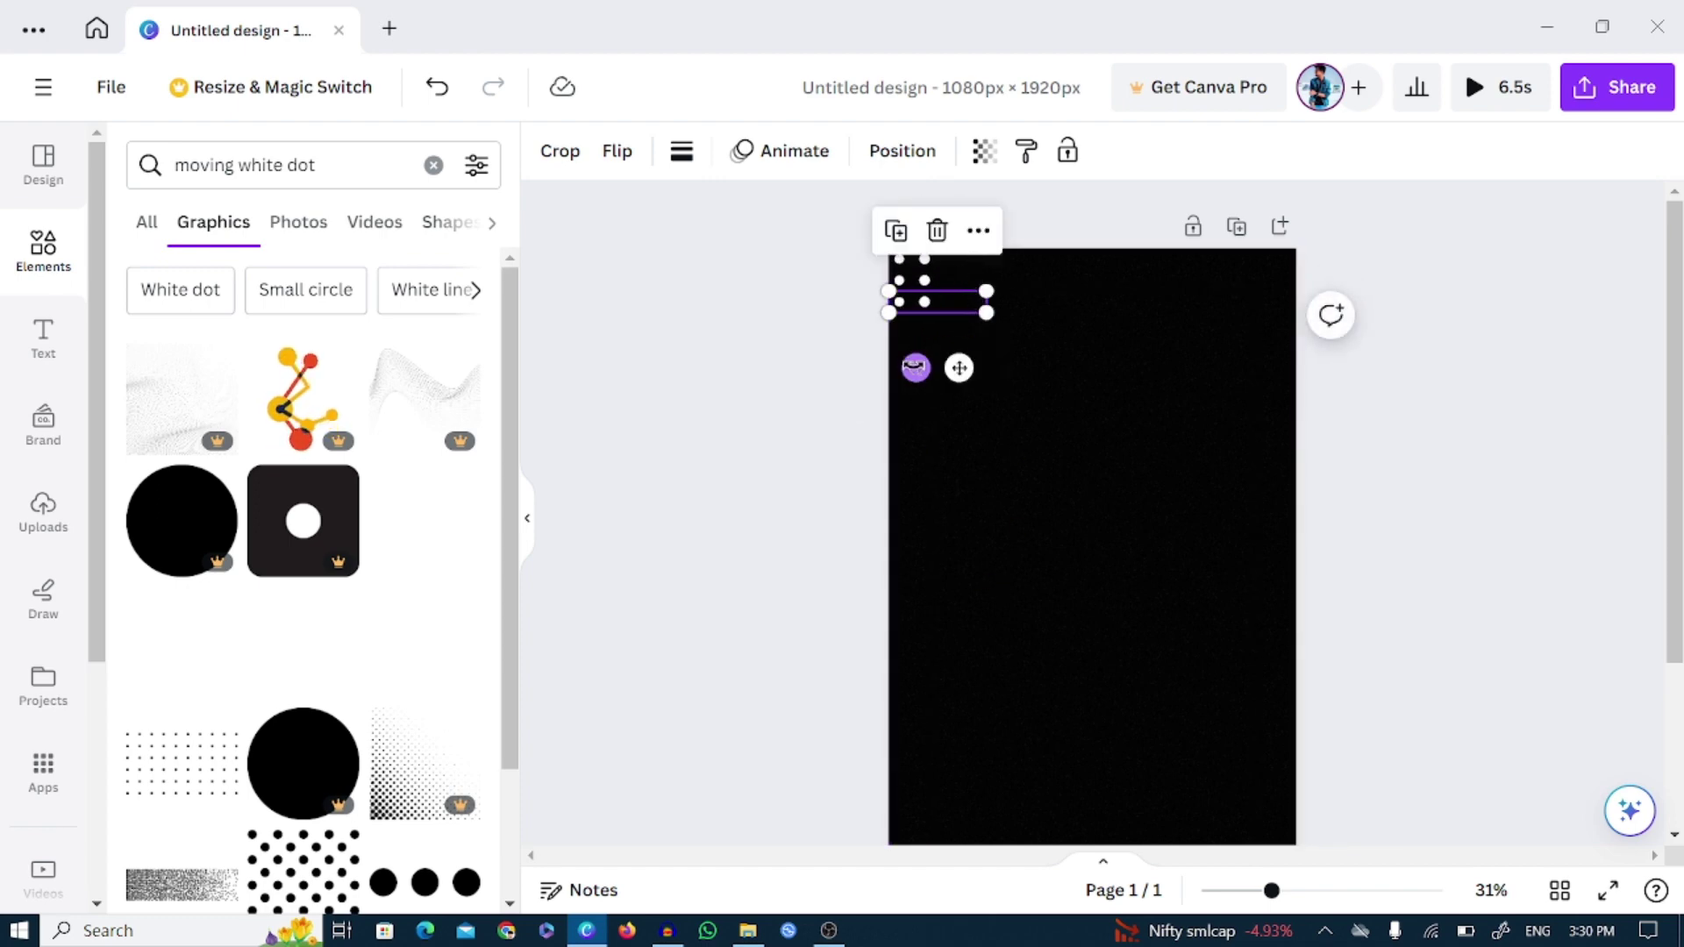
Keep duplicating the lowest dot strip until the evenly stacked column covers the full height of the page.
click(903, 238)
click(896, 254)
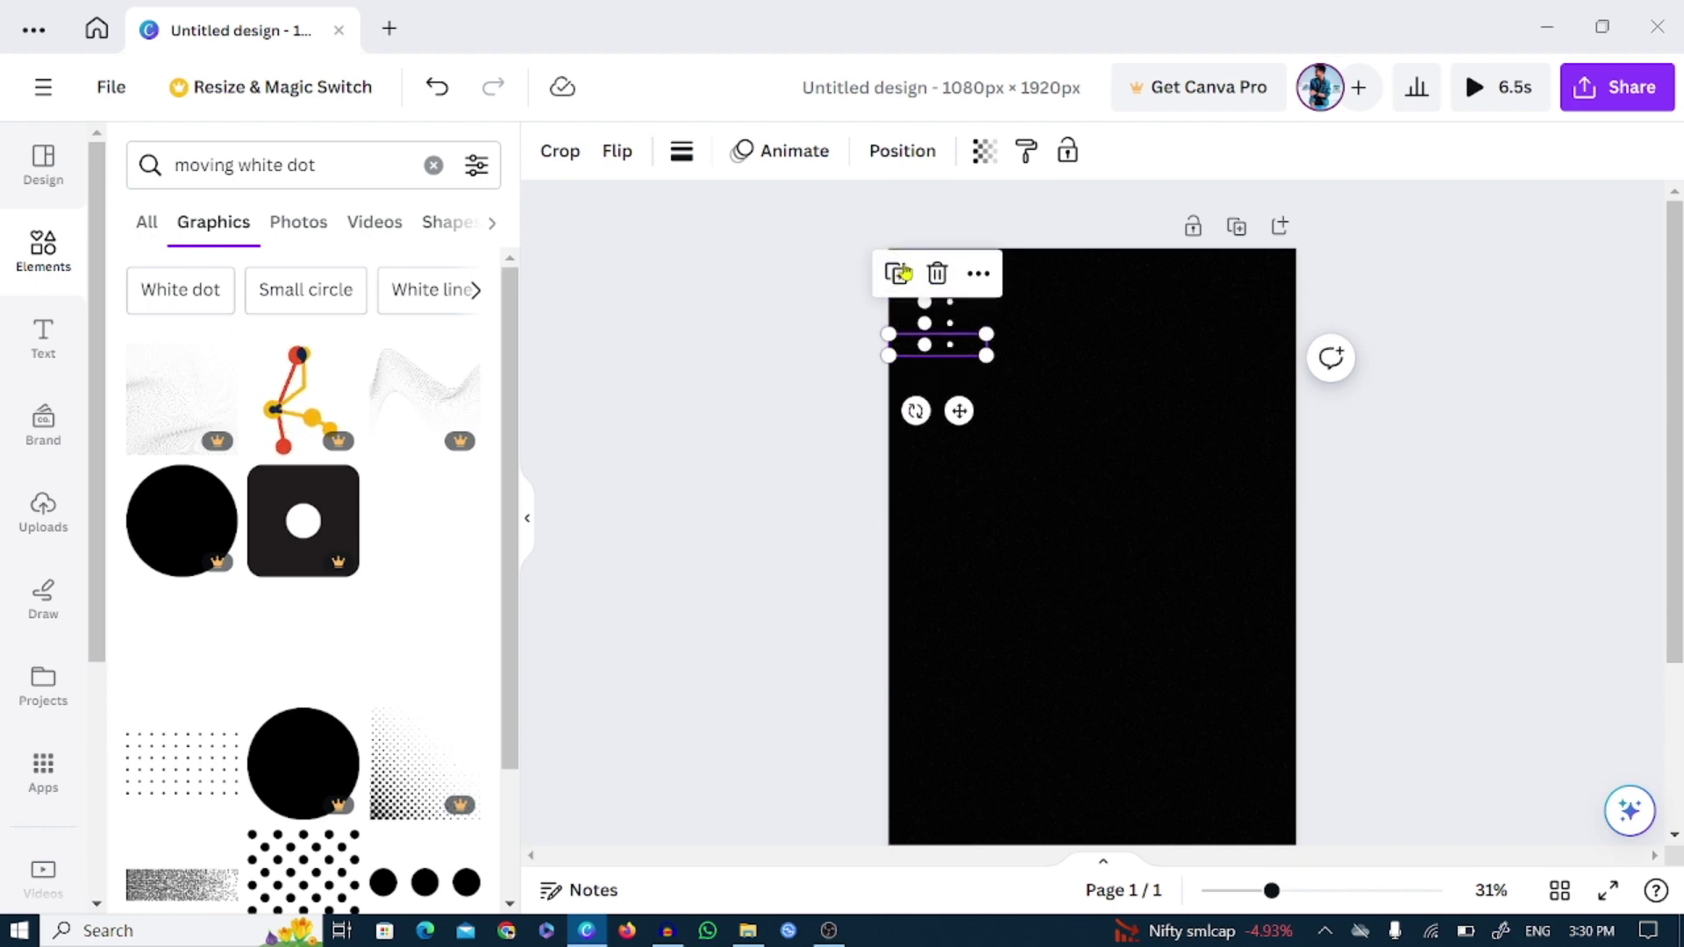
click(896, 273)
click(896, 295)
click(897, 316)
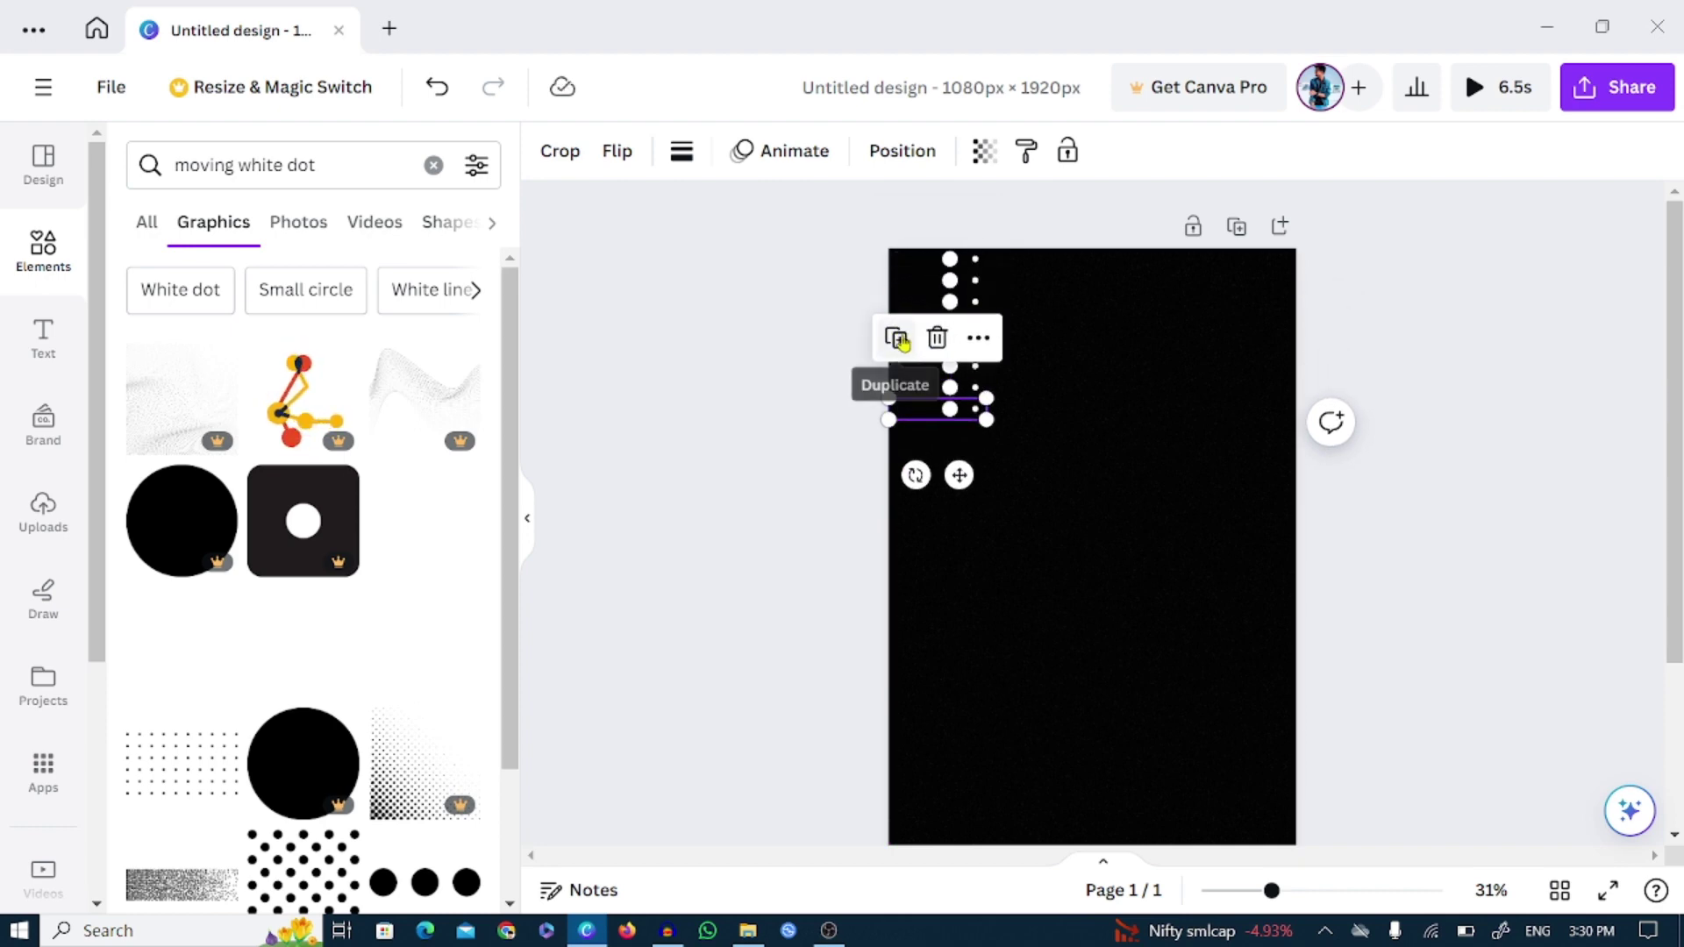
click(896, 338)
click(898, 358)
click(898, 380)
click(899, 401)
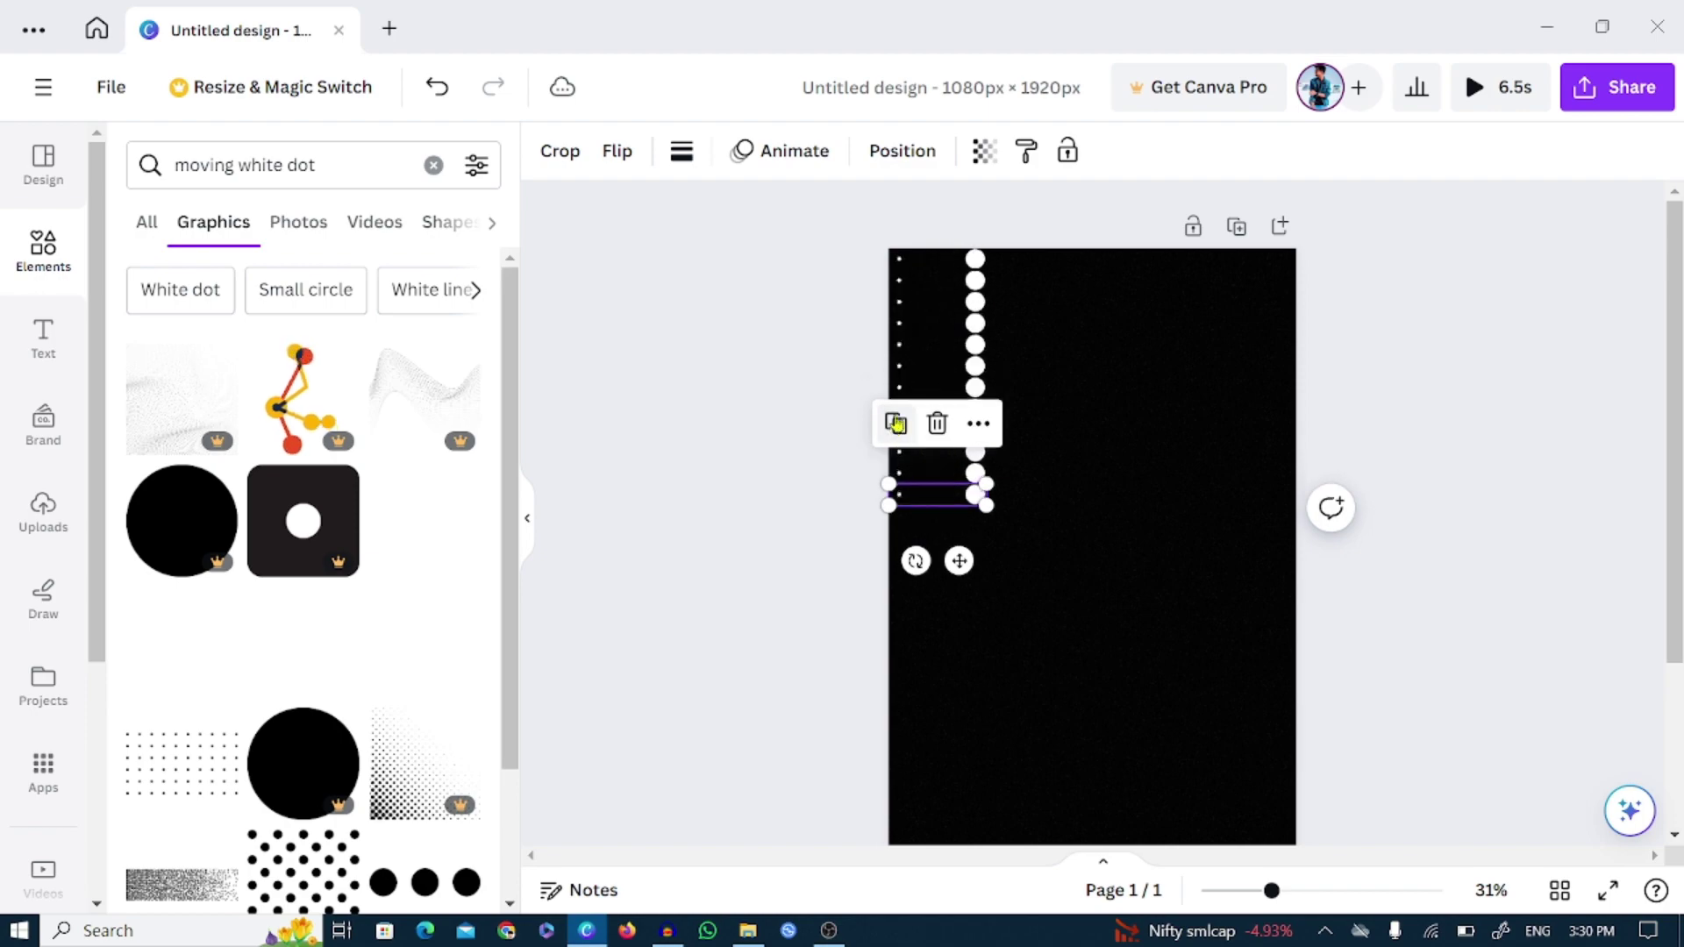
click(900, 425)
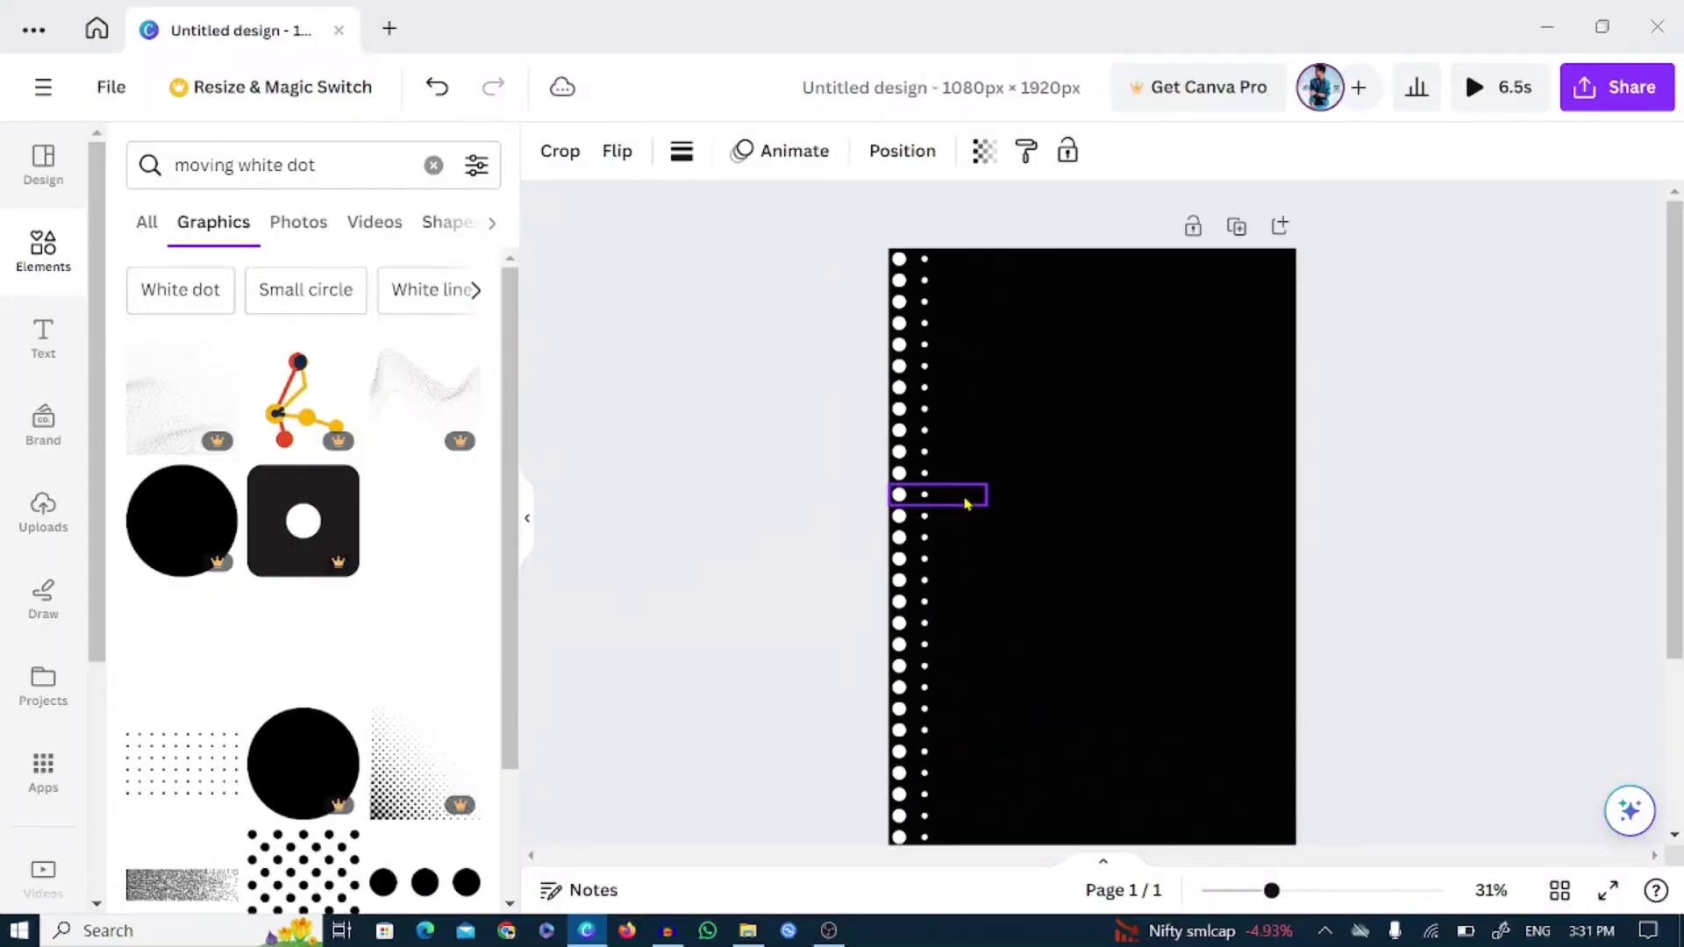
scroll(1017, 509, down, 2)
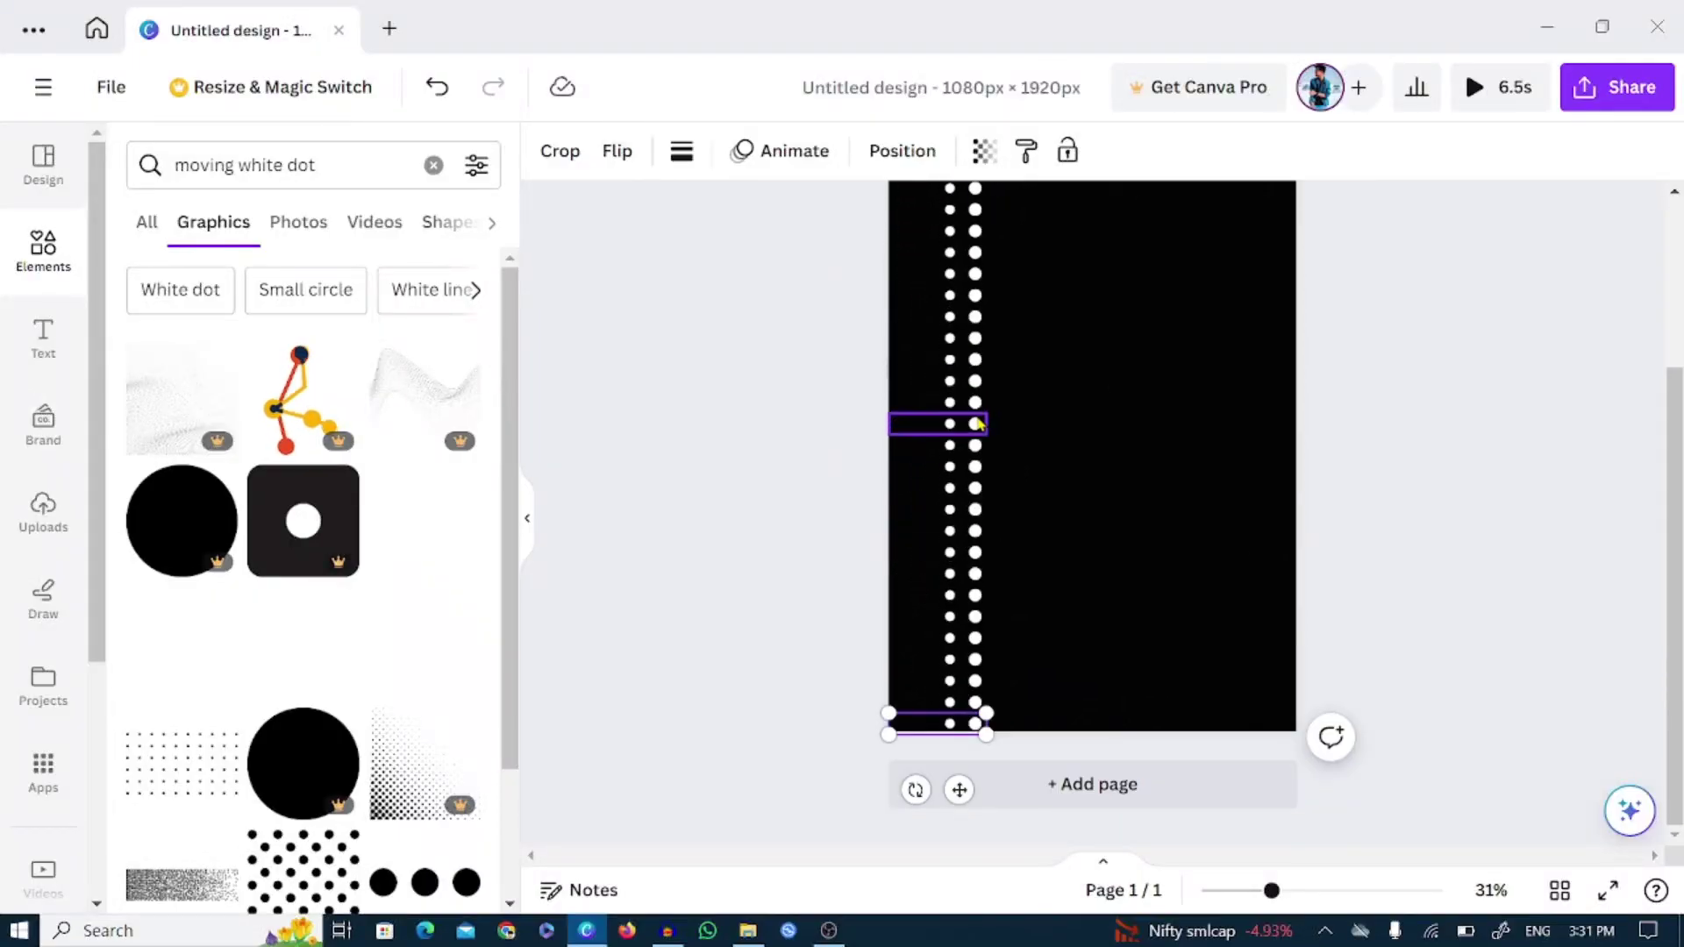
Select the black background and lock the page.
click(1079, 515)
scroll(1105, 482, up, 2)
click(1154, 331)
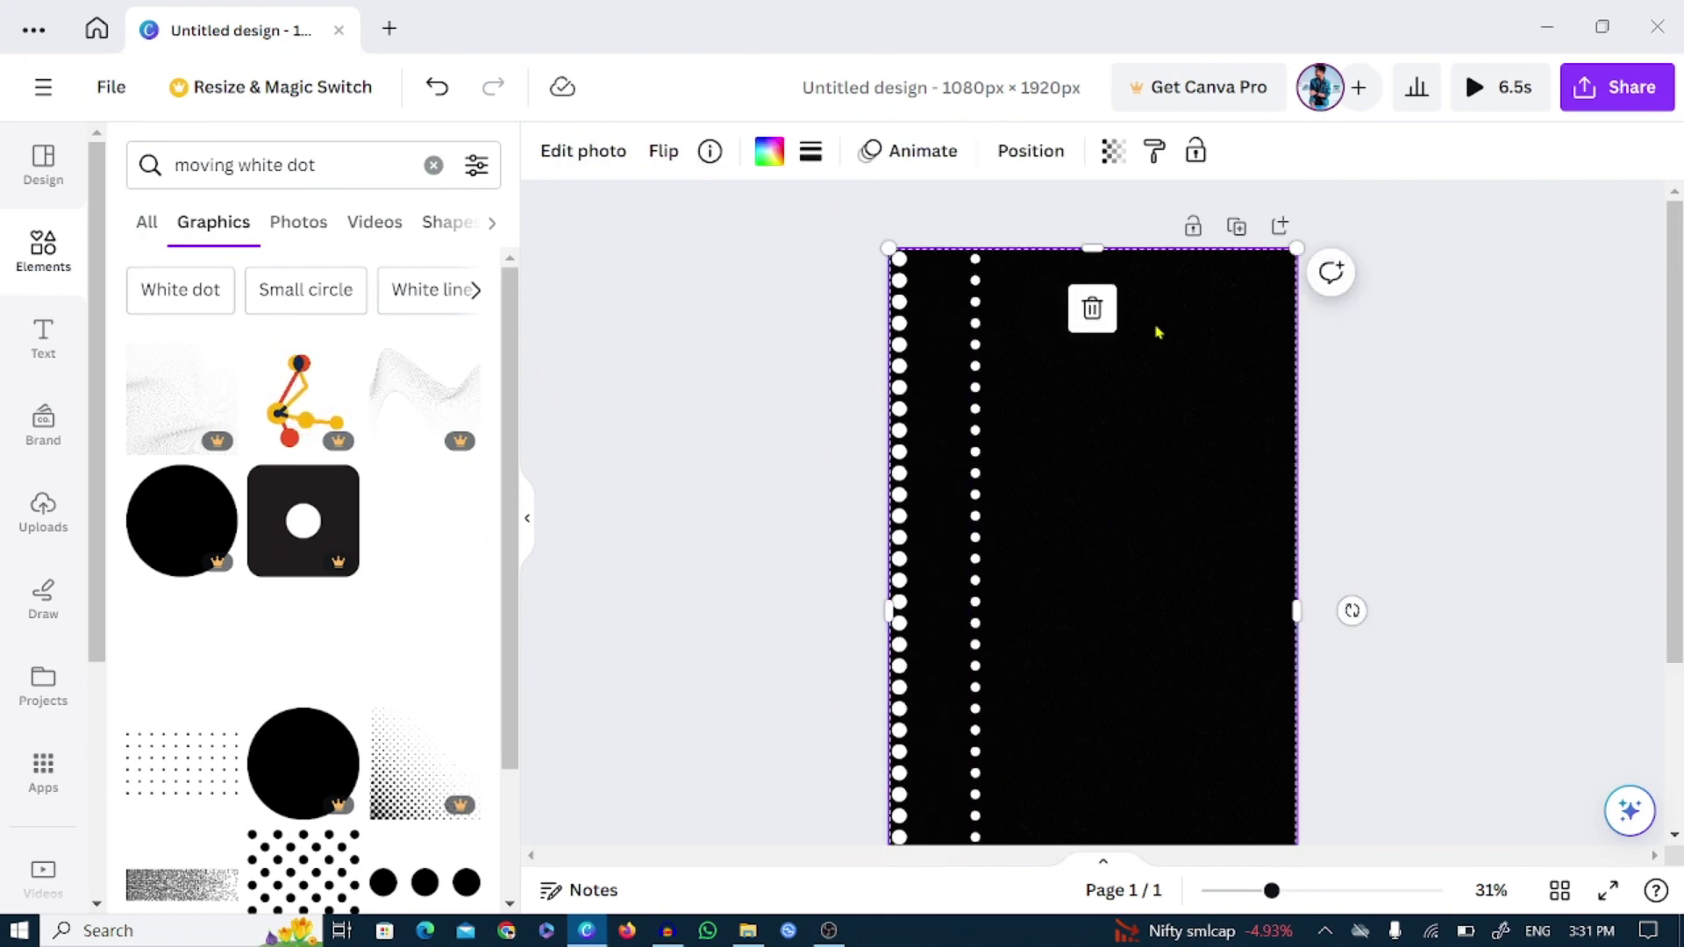
click(1193, 226)
scroll(995, 369, down, 2)
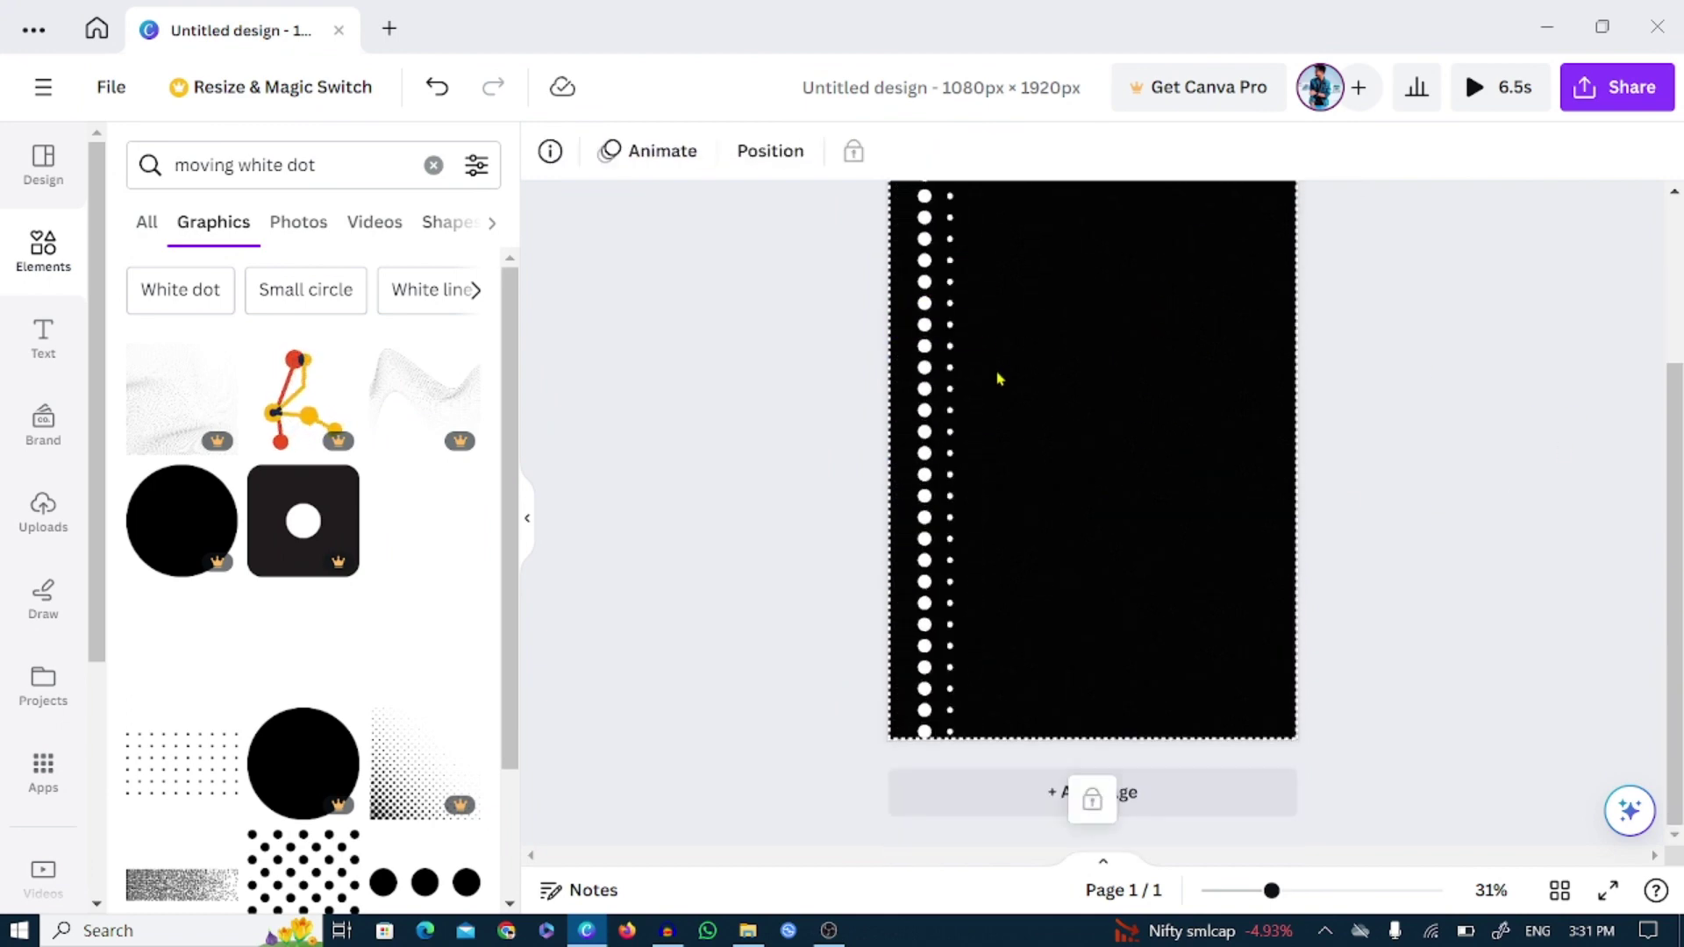
Select the whole column of dot strips along the page's left edge and unlock the page.
click(1252, 890)
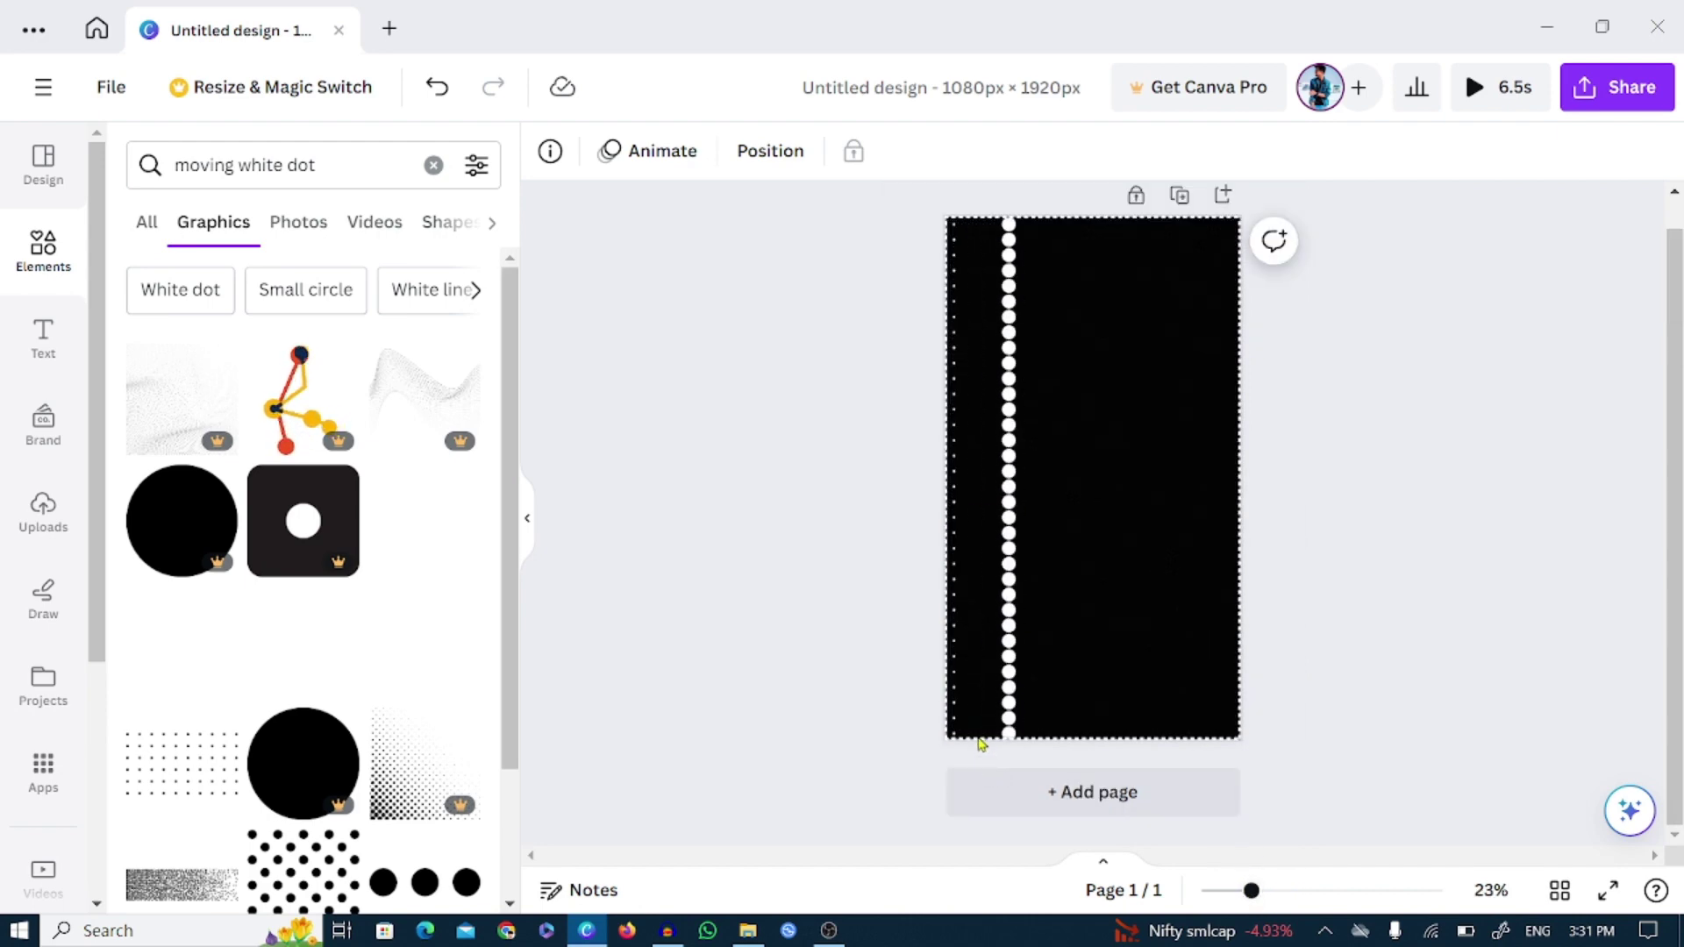
drag(977, 189, 988, 750)
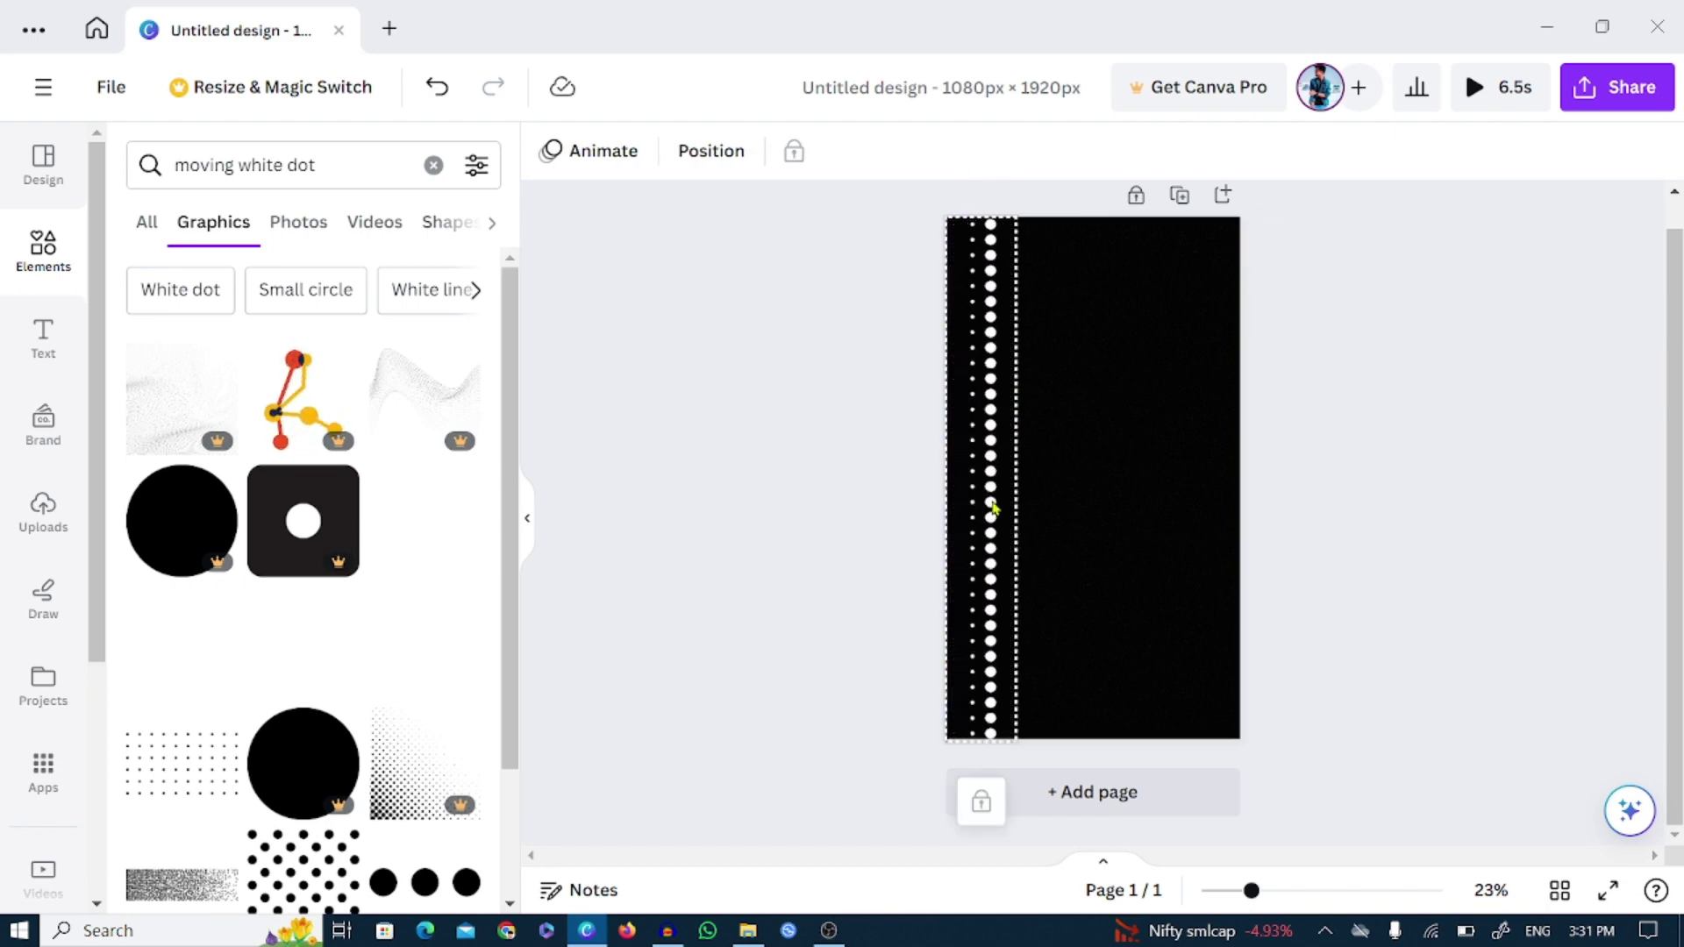
click(1138, 198)
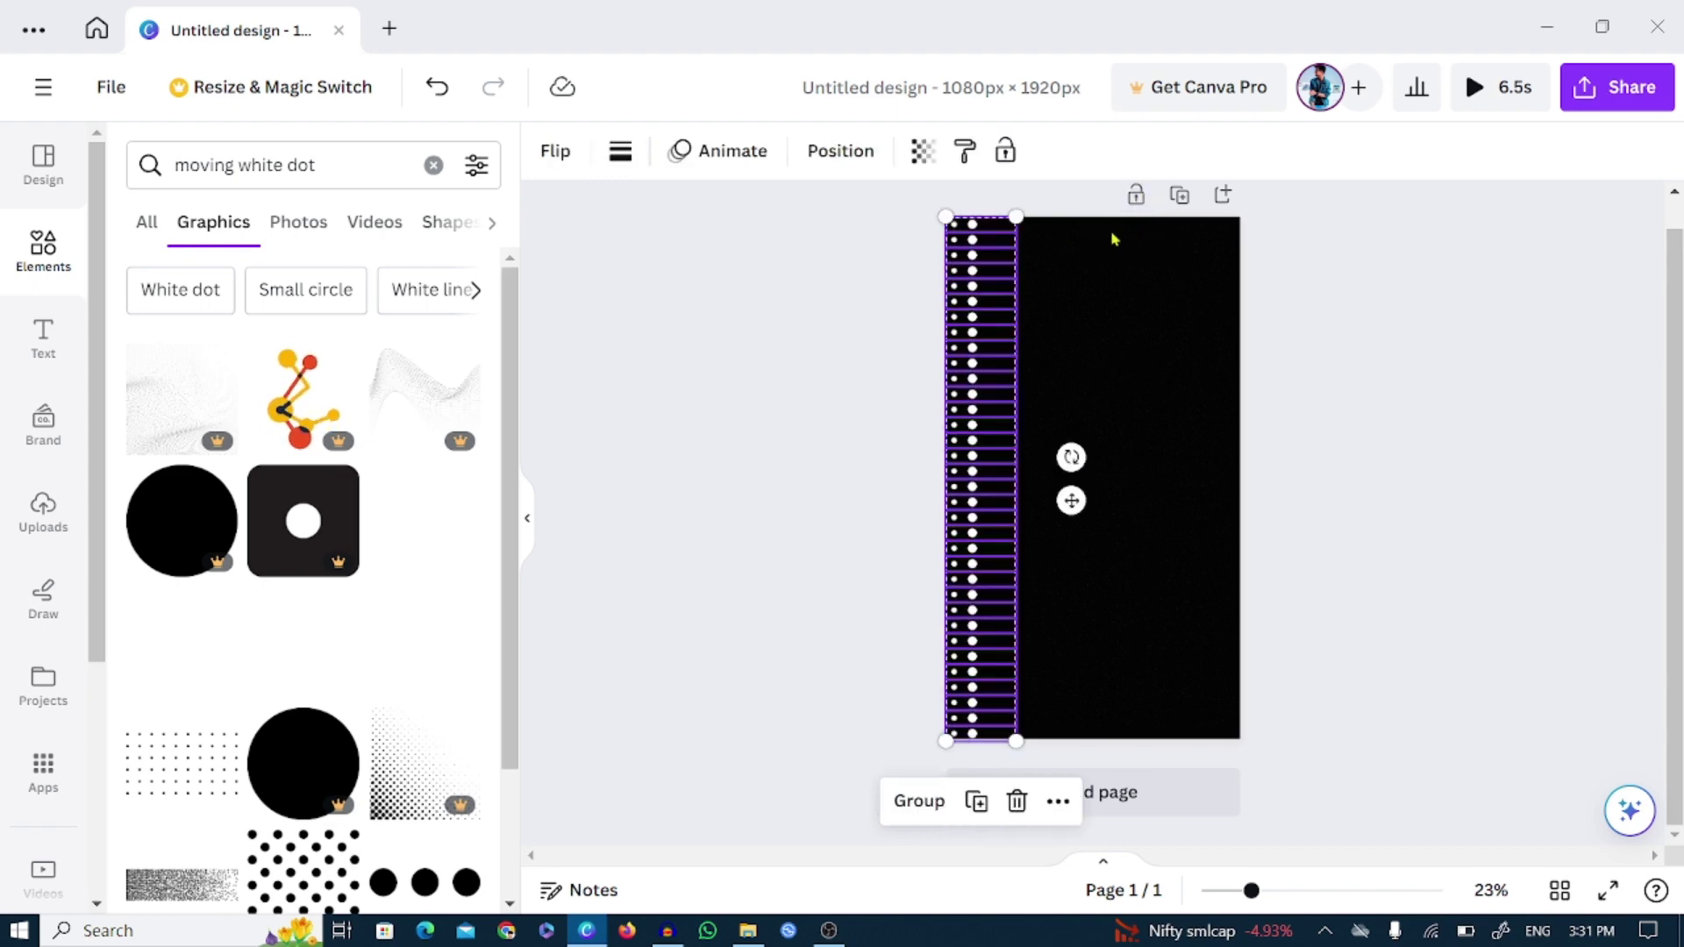
click(976, 802)
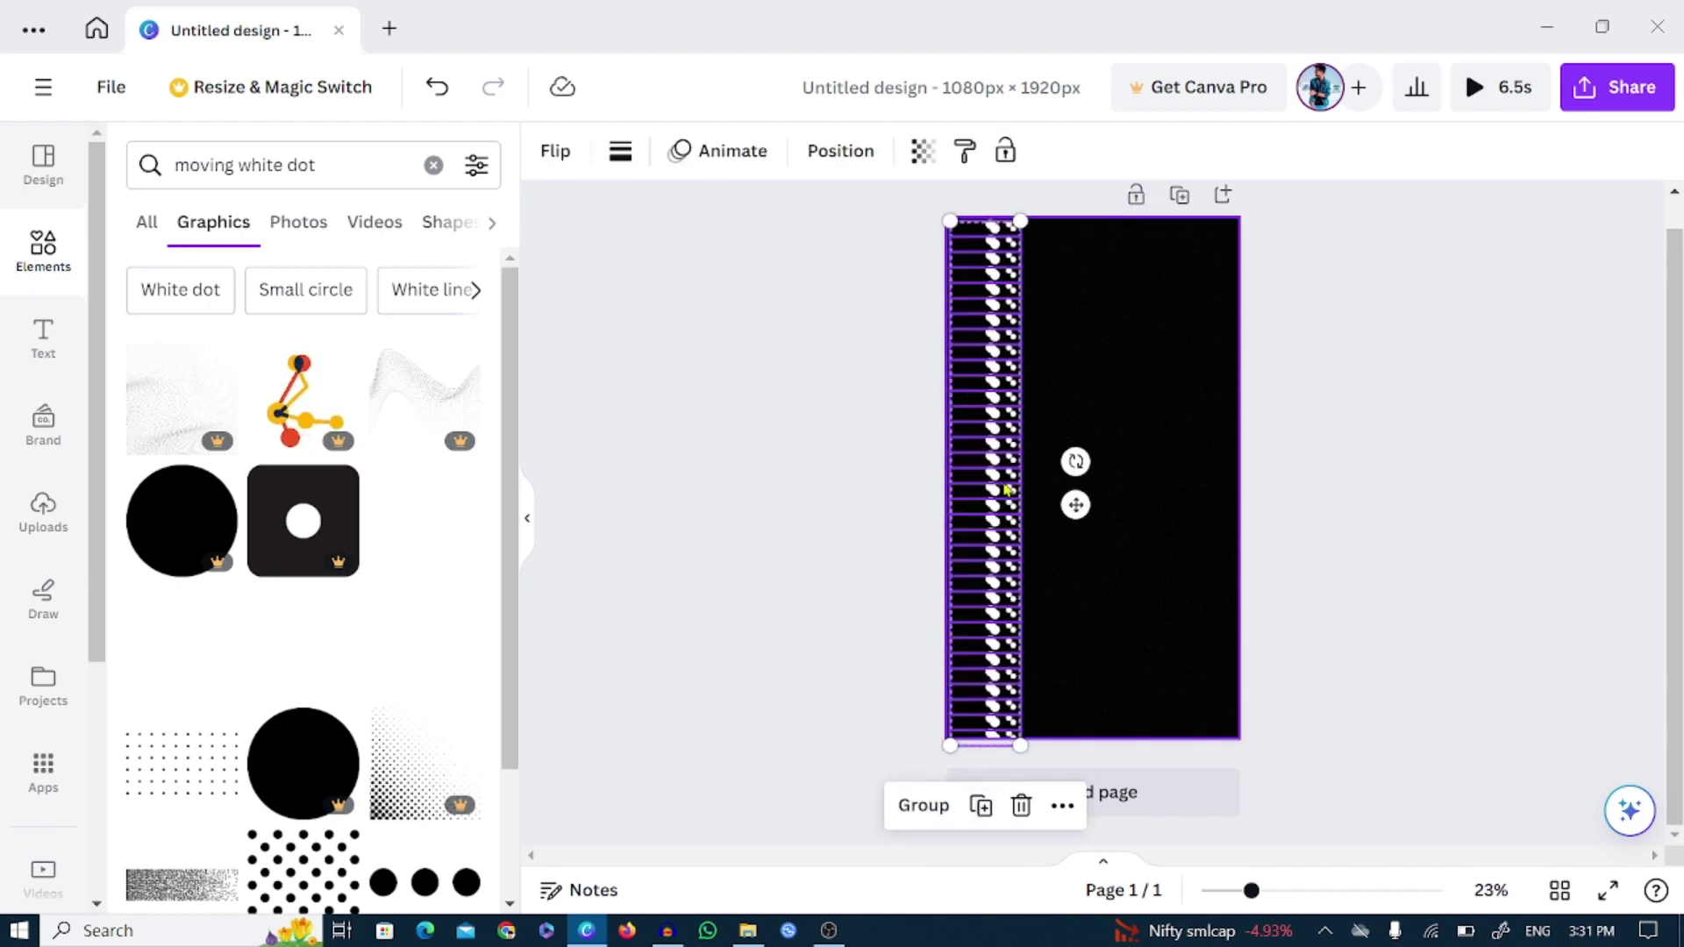
mouse_move(1009, 480)
mouse_down()
mouse_move(979, 478)
mouse_move(1008, 479)
mouse_up()
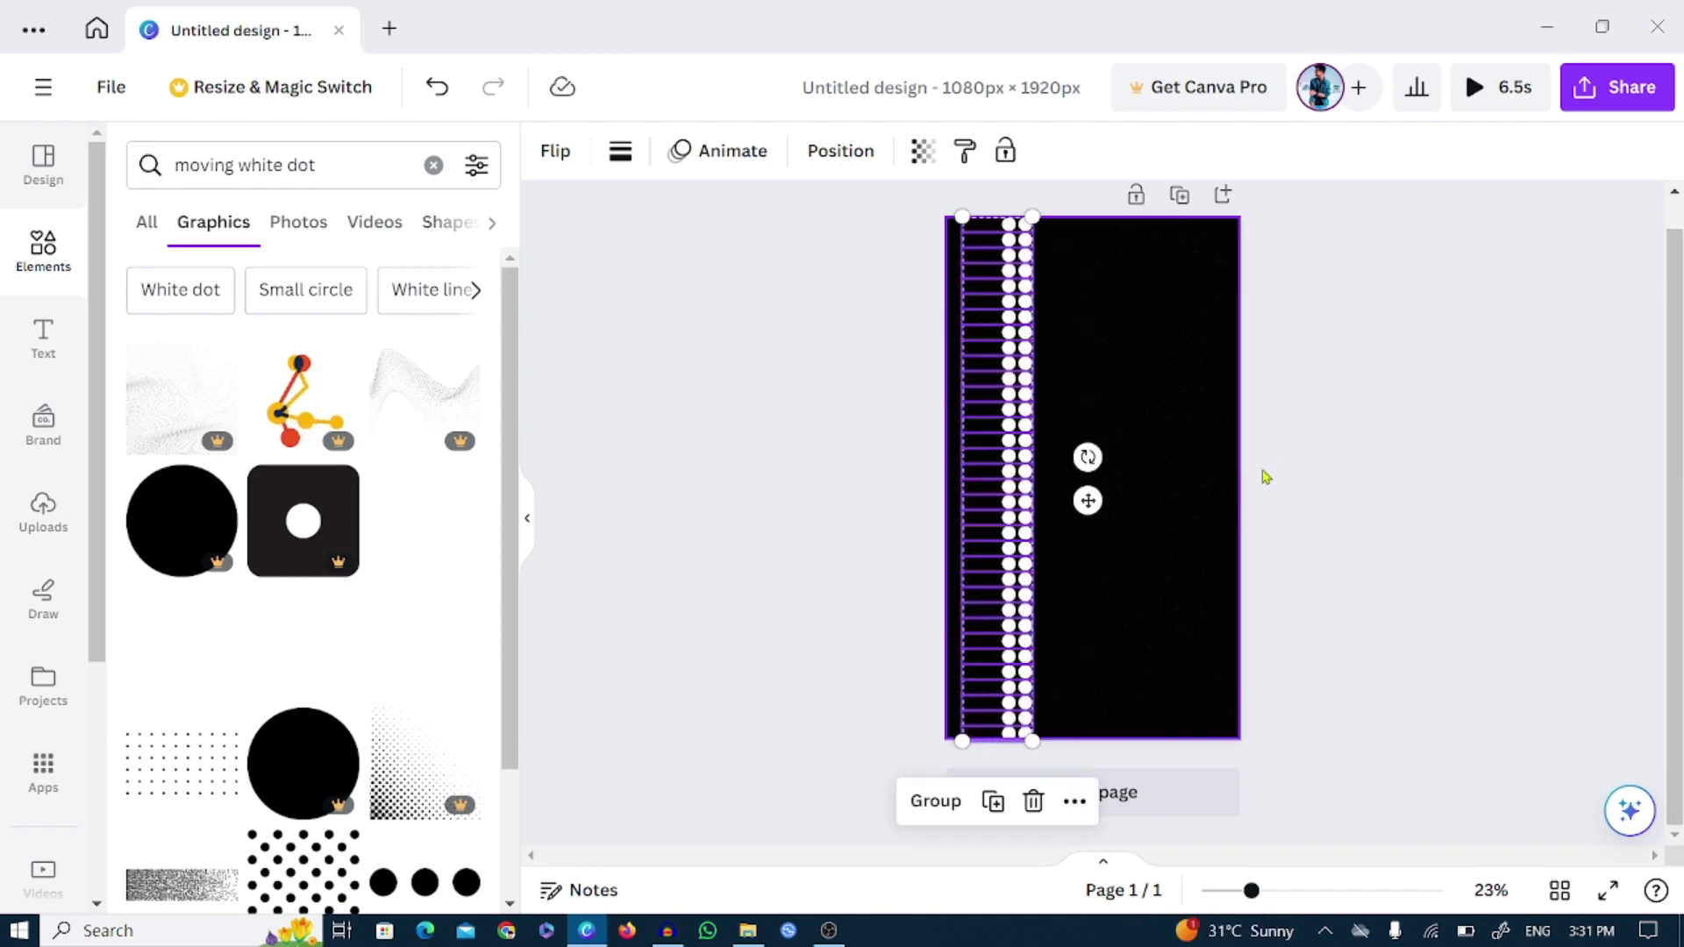
click(1166, 443)
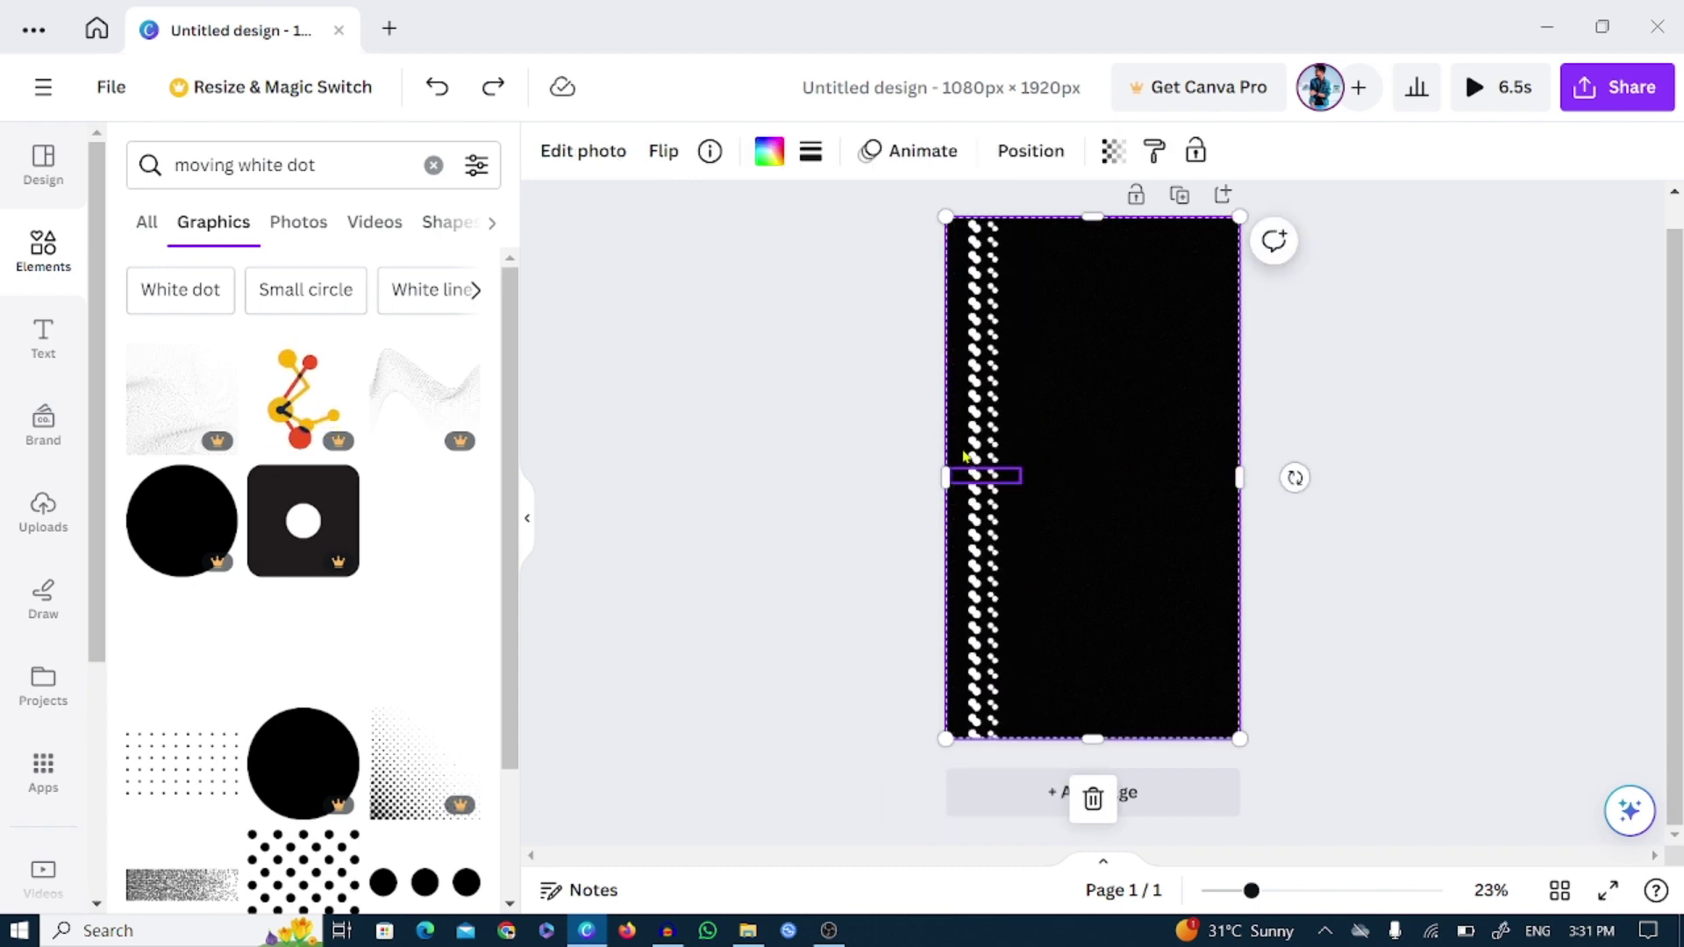
drag(1006, 368, 1097, 359)
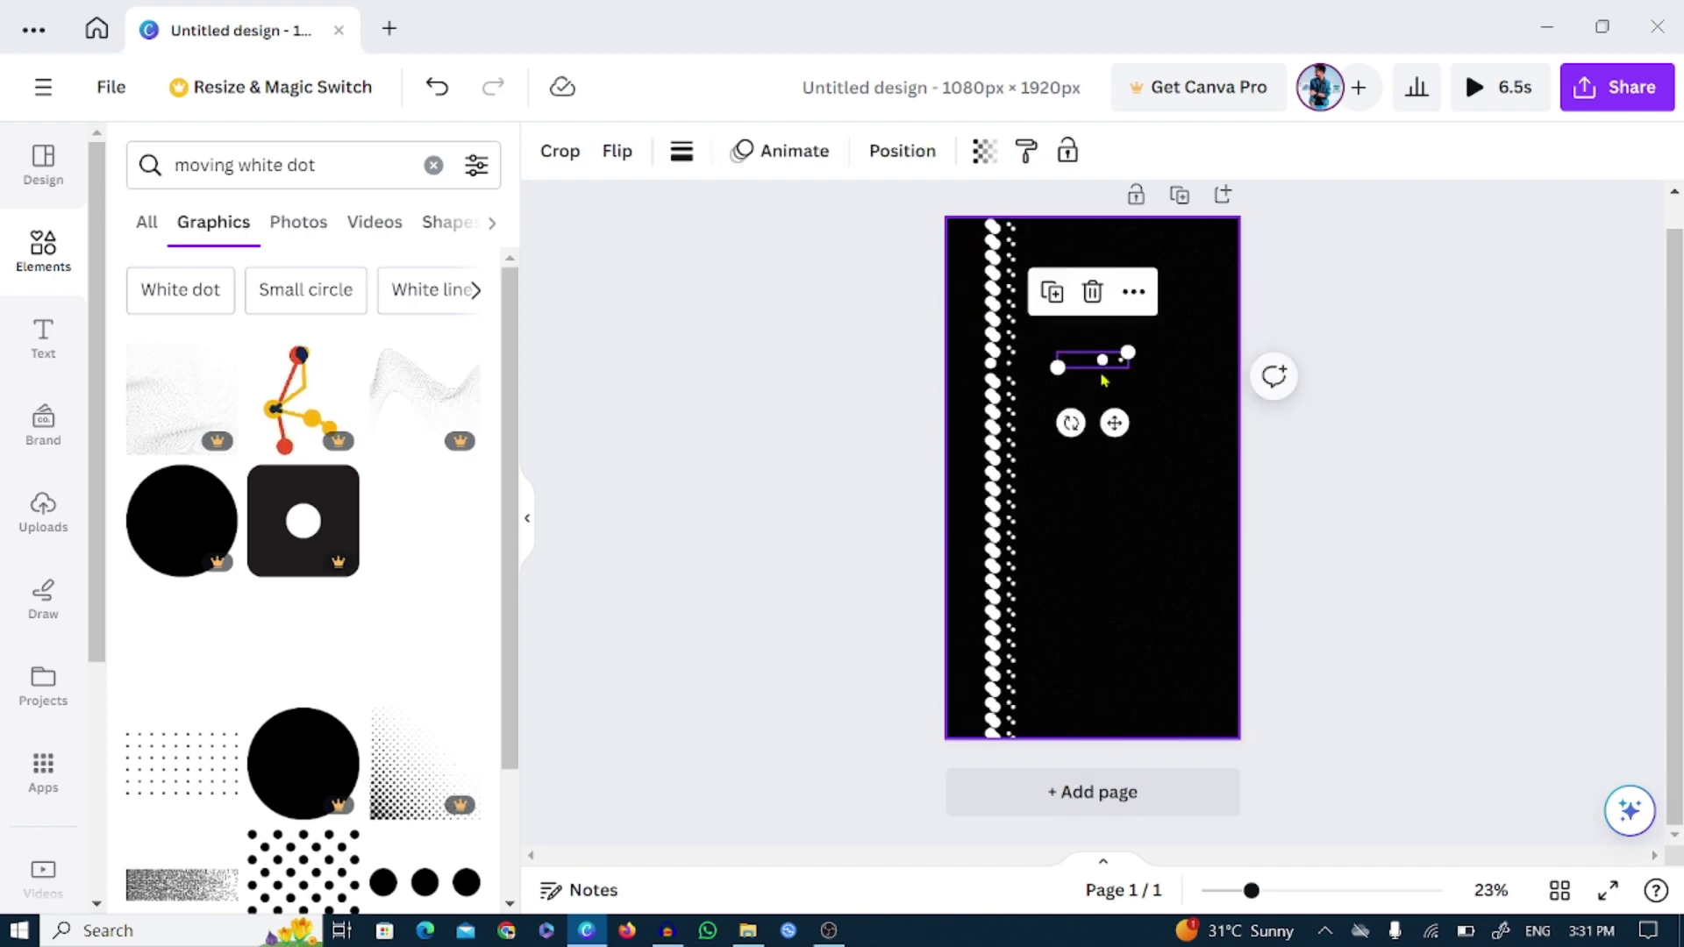
key(ctrl+z)
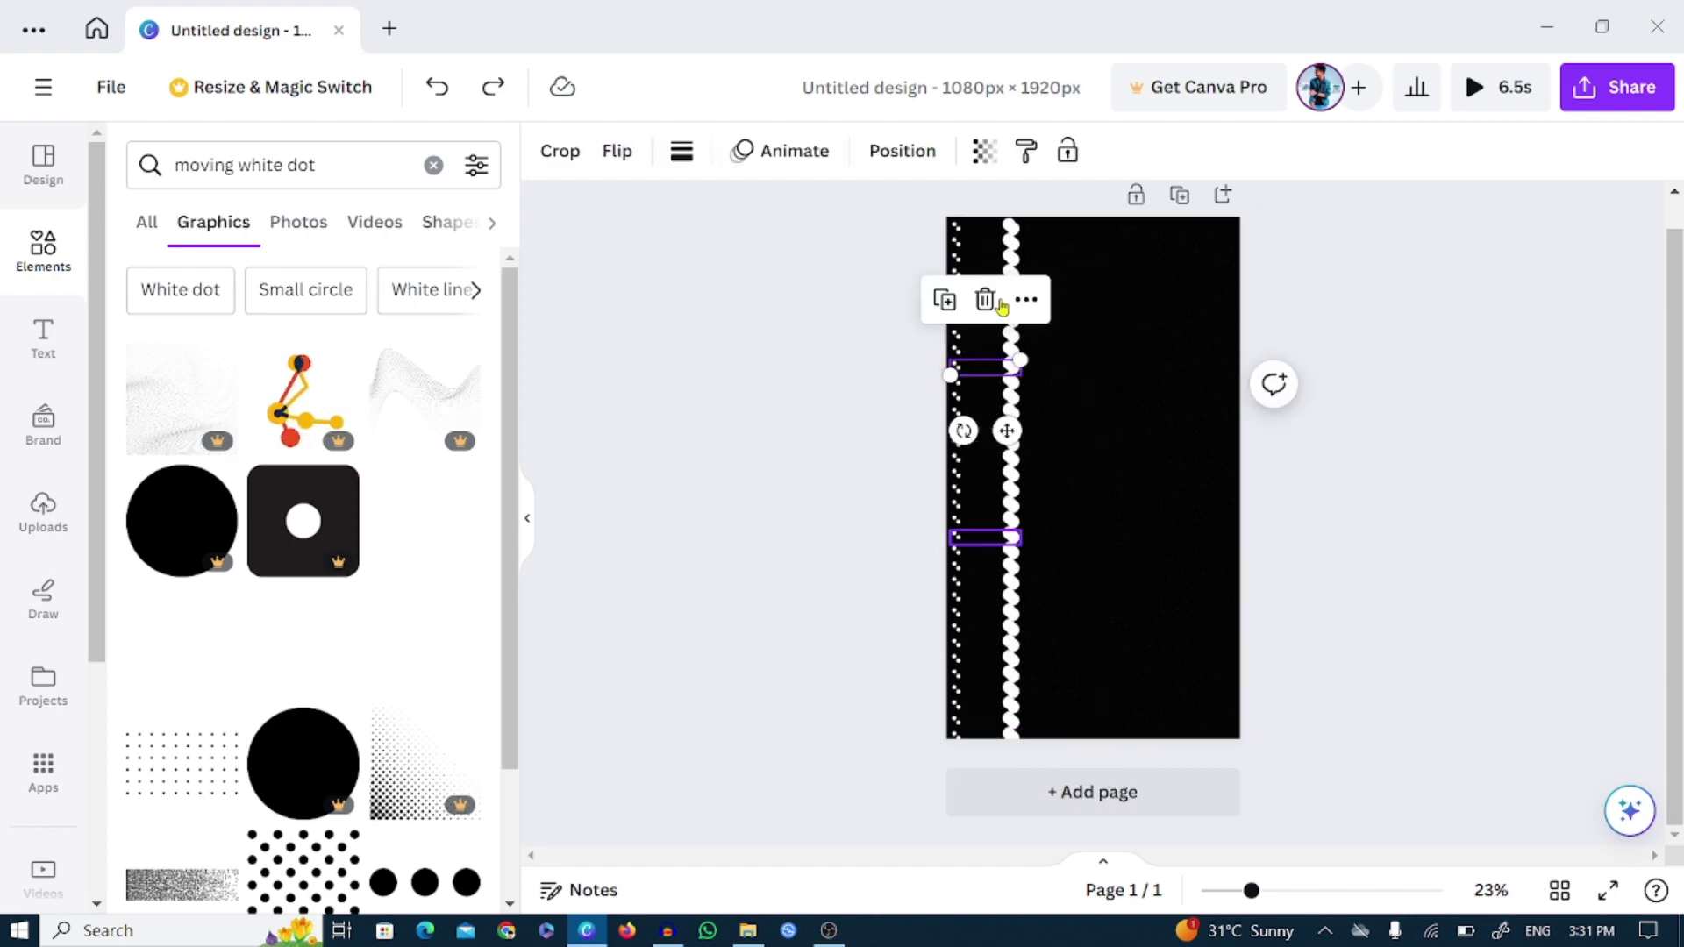
key(Escape)
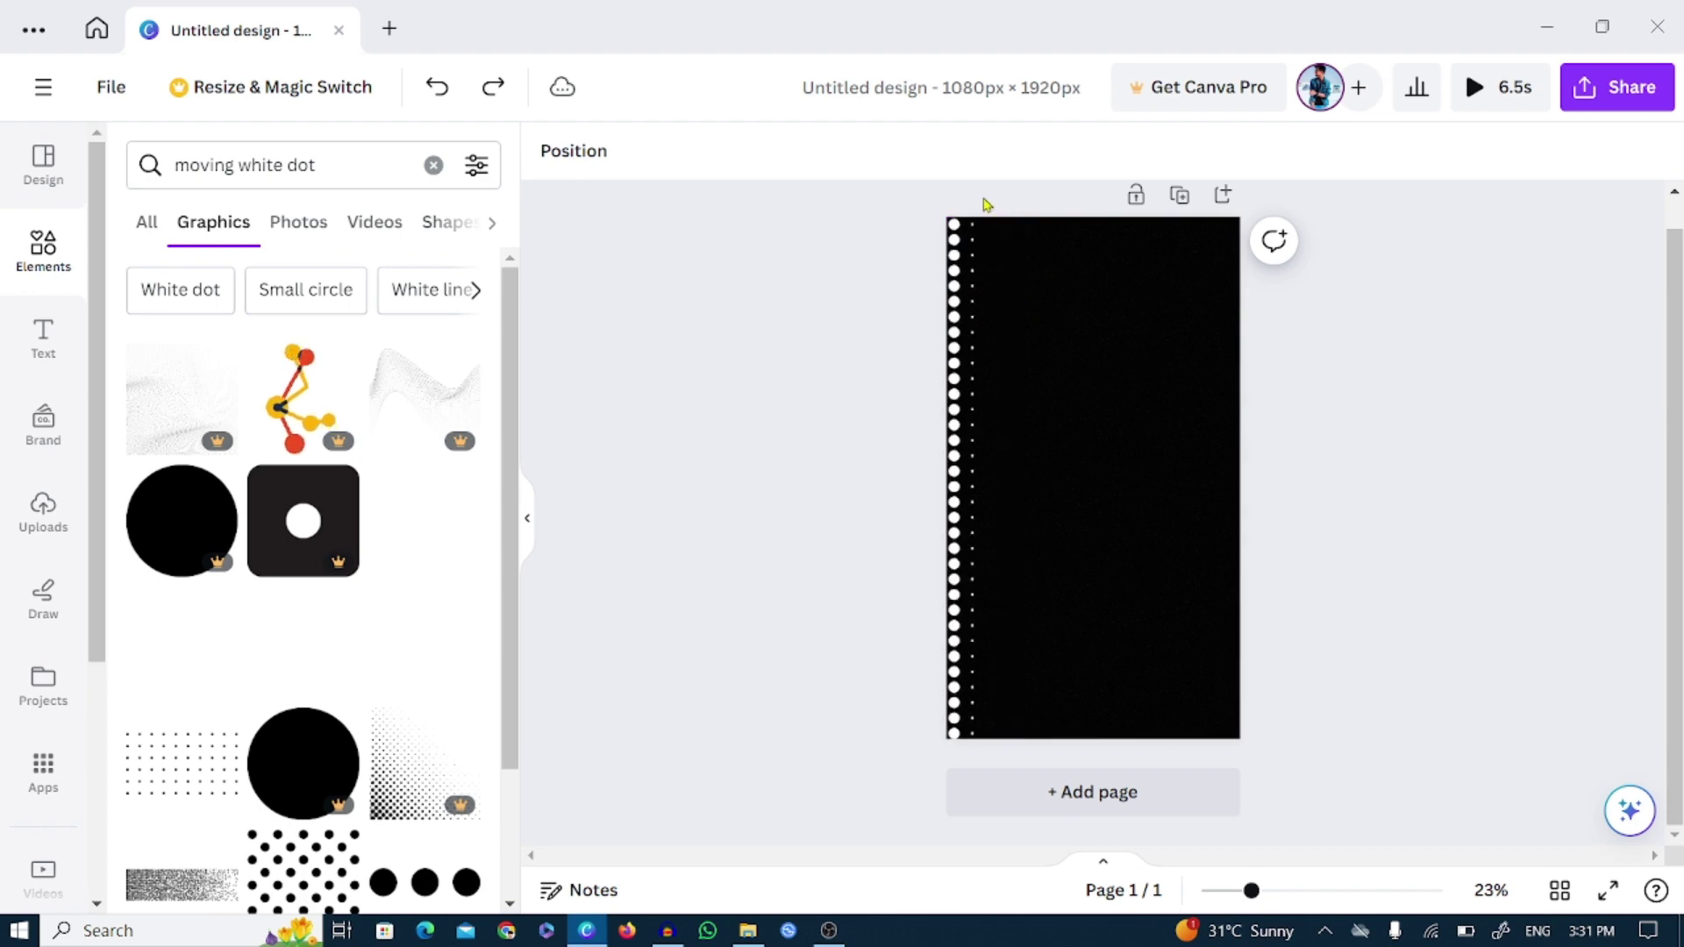
Duplicate the entire column of dot strips and place the copy directly beside the original column, reaching from page top to bottom.
drag(986, 758, 941, 389)
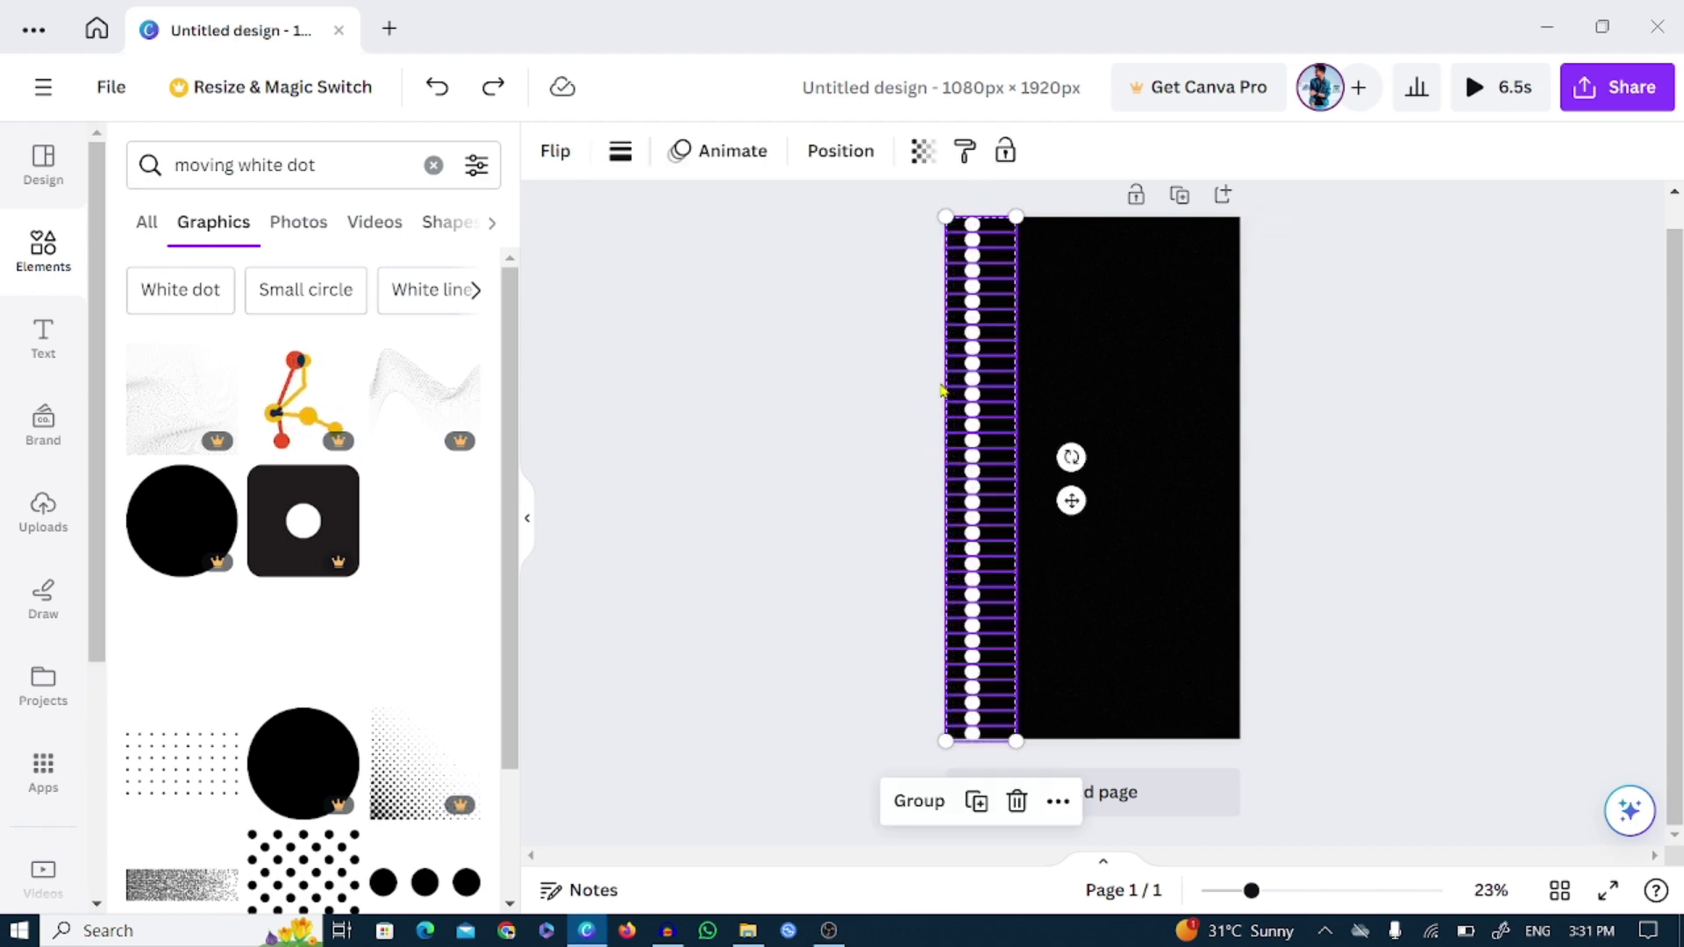
click(977, 802)
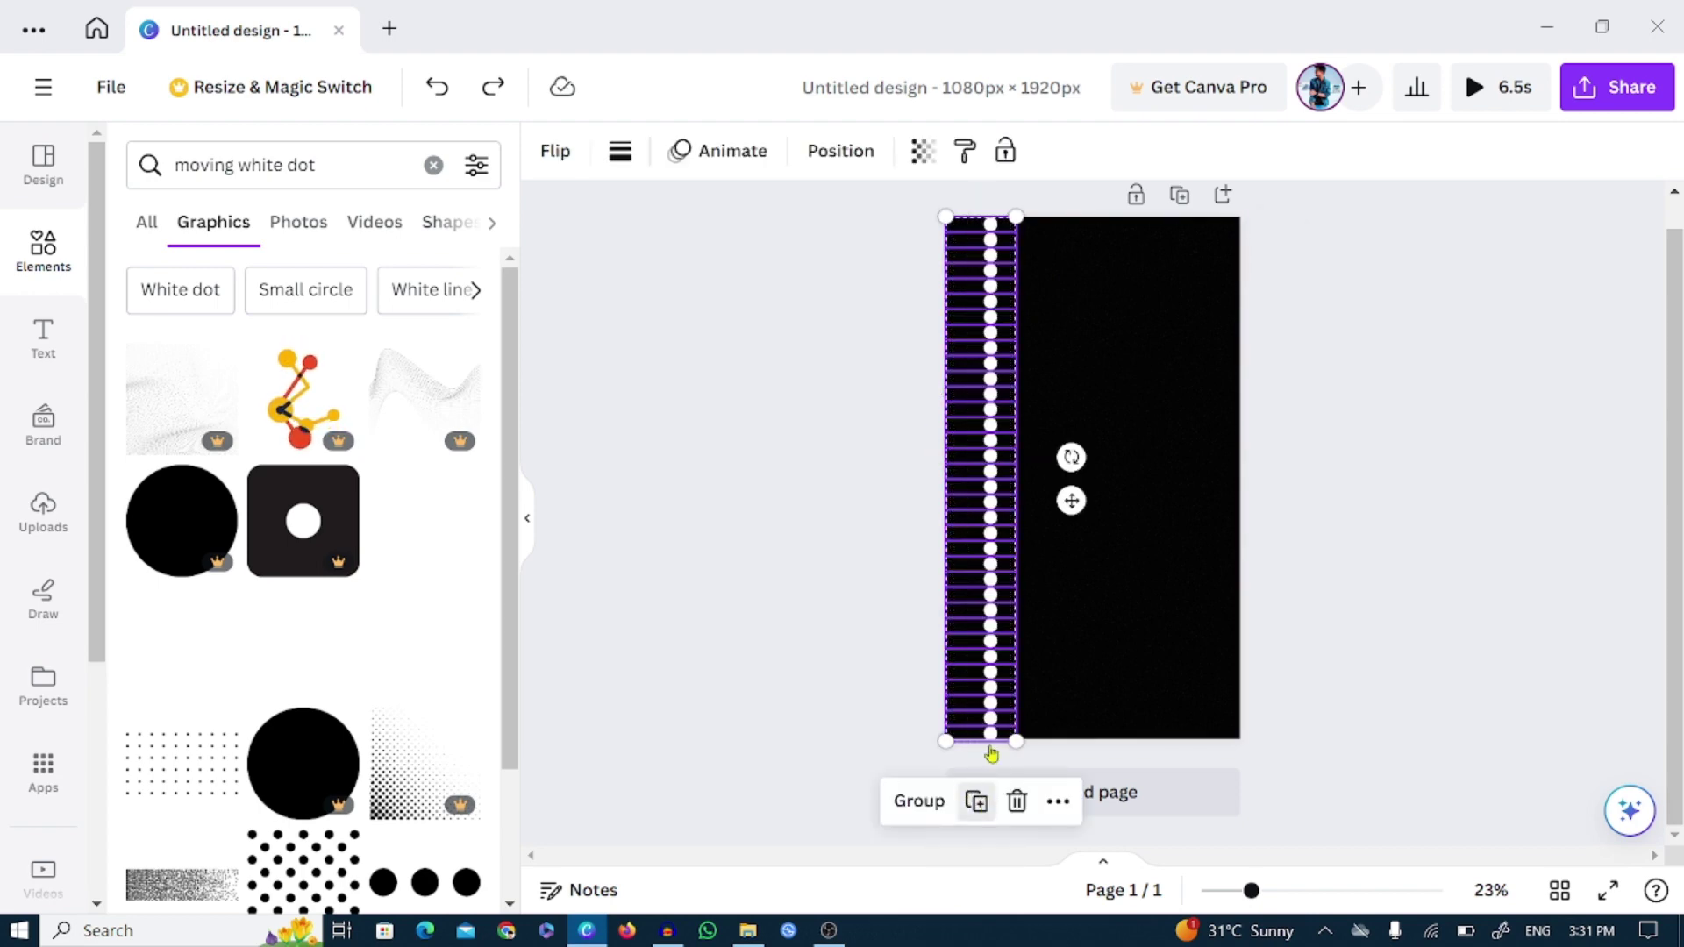
mouse_move(1022, 465)
mouse_down()
mouse_move(1074, 452)
mouse_move(1049, 457)
mouse_up()
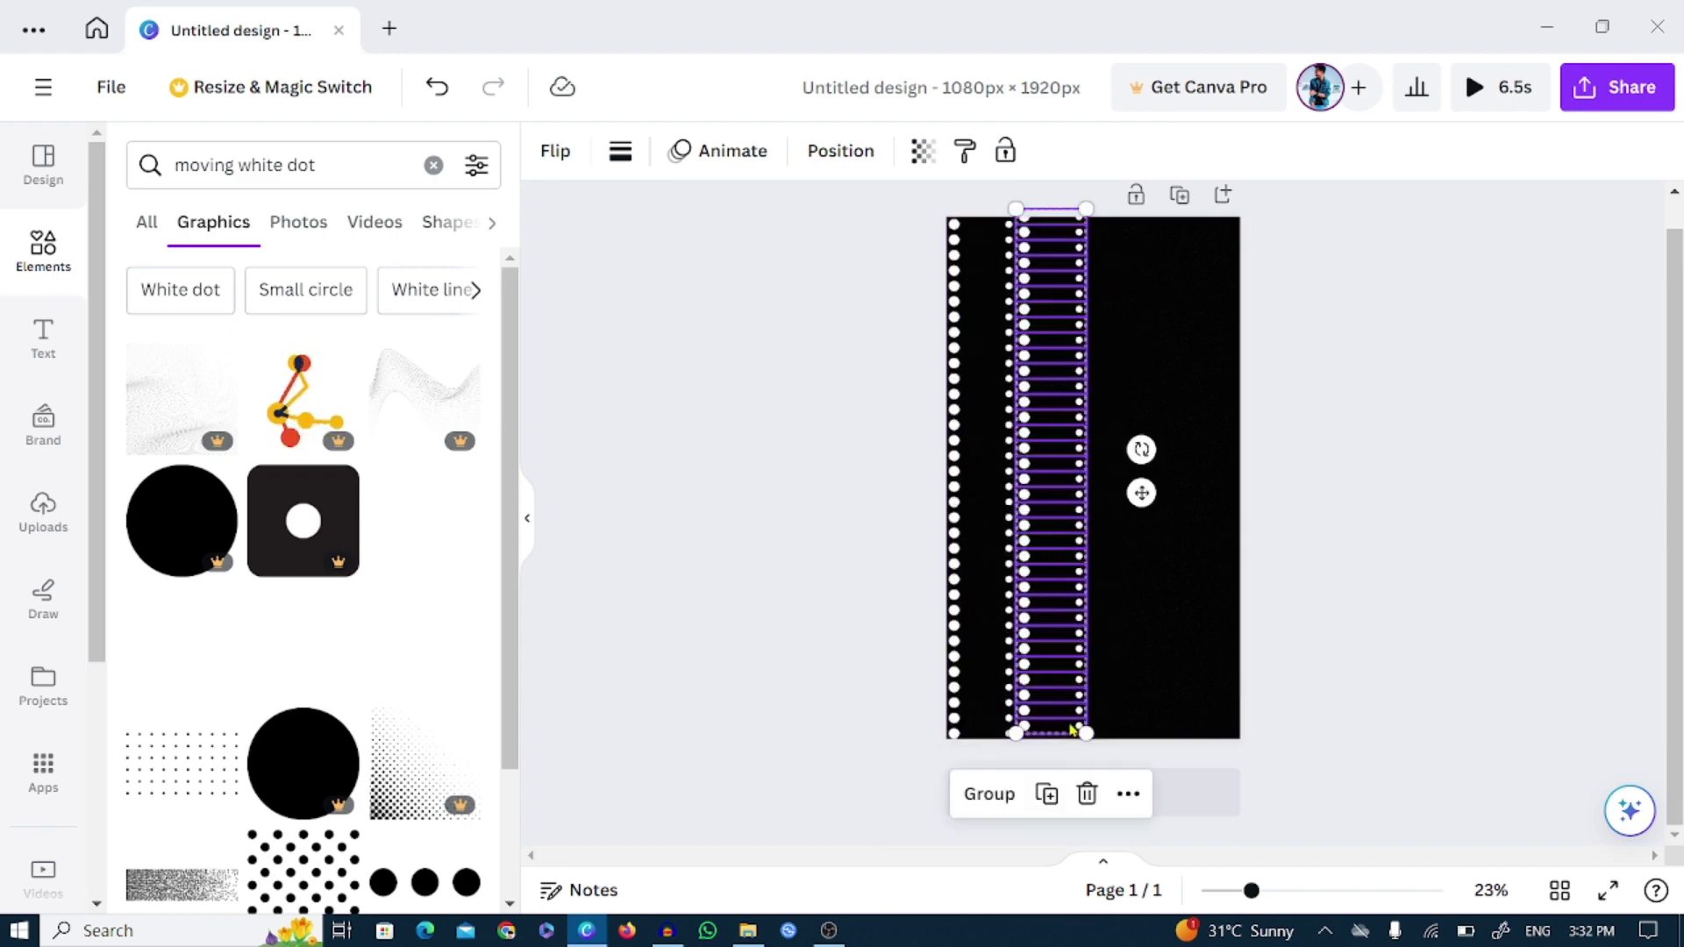
drag(1055, 531, 1051, 483)
Duplicate the second dot column three times side by side until the columns extend past the page's right edge.
click(1045, 797)
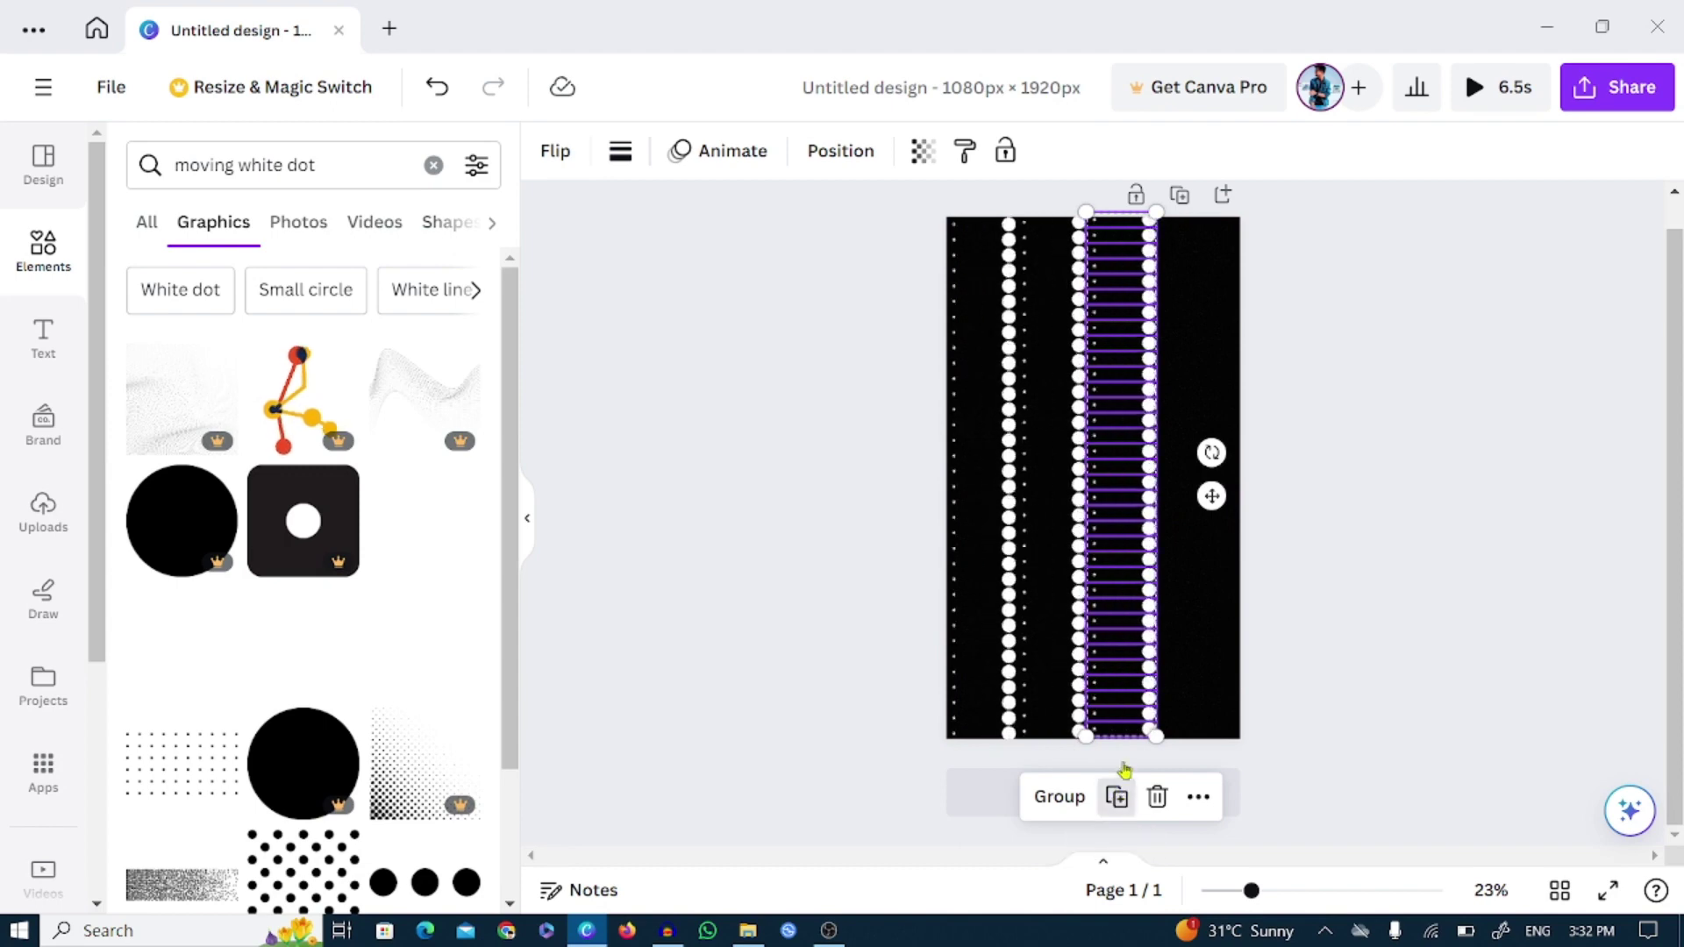
click(1117, 797)
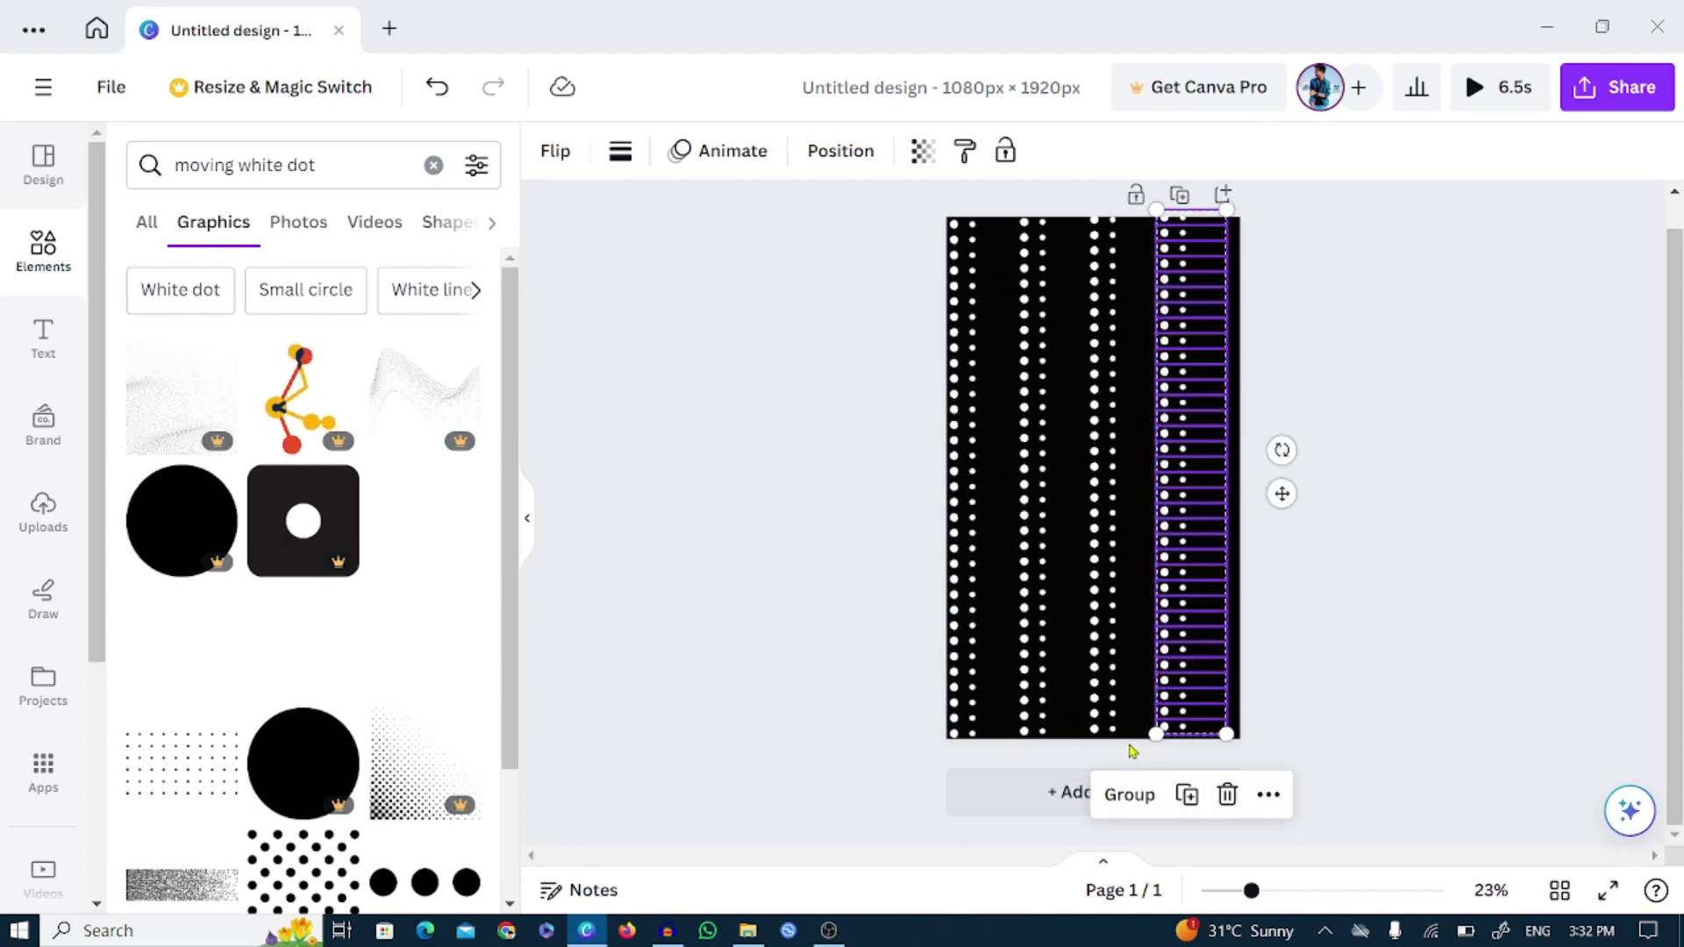
click(1188, 797)
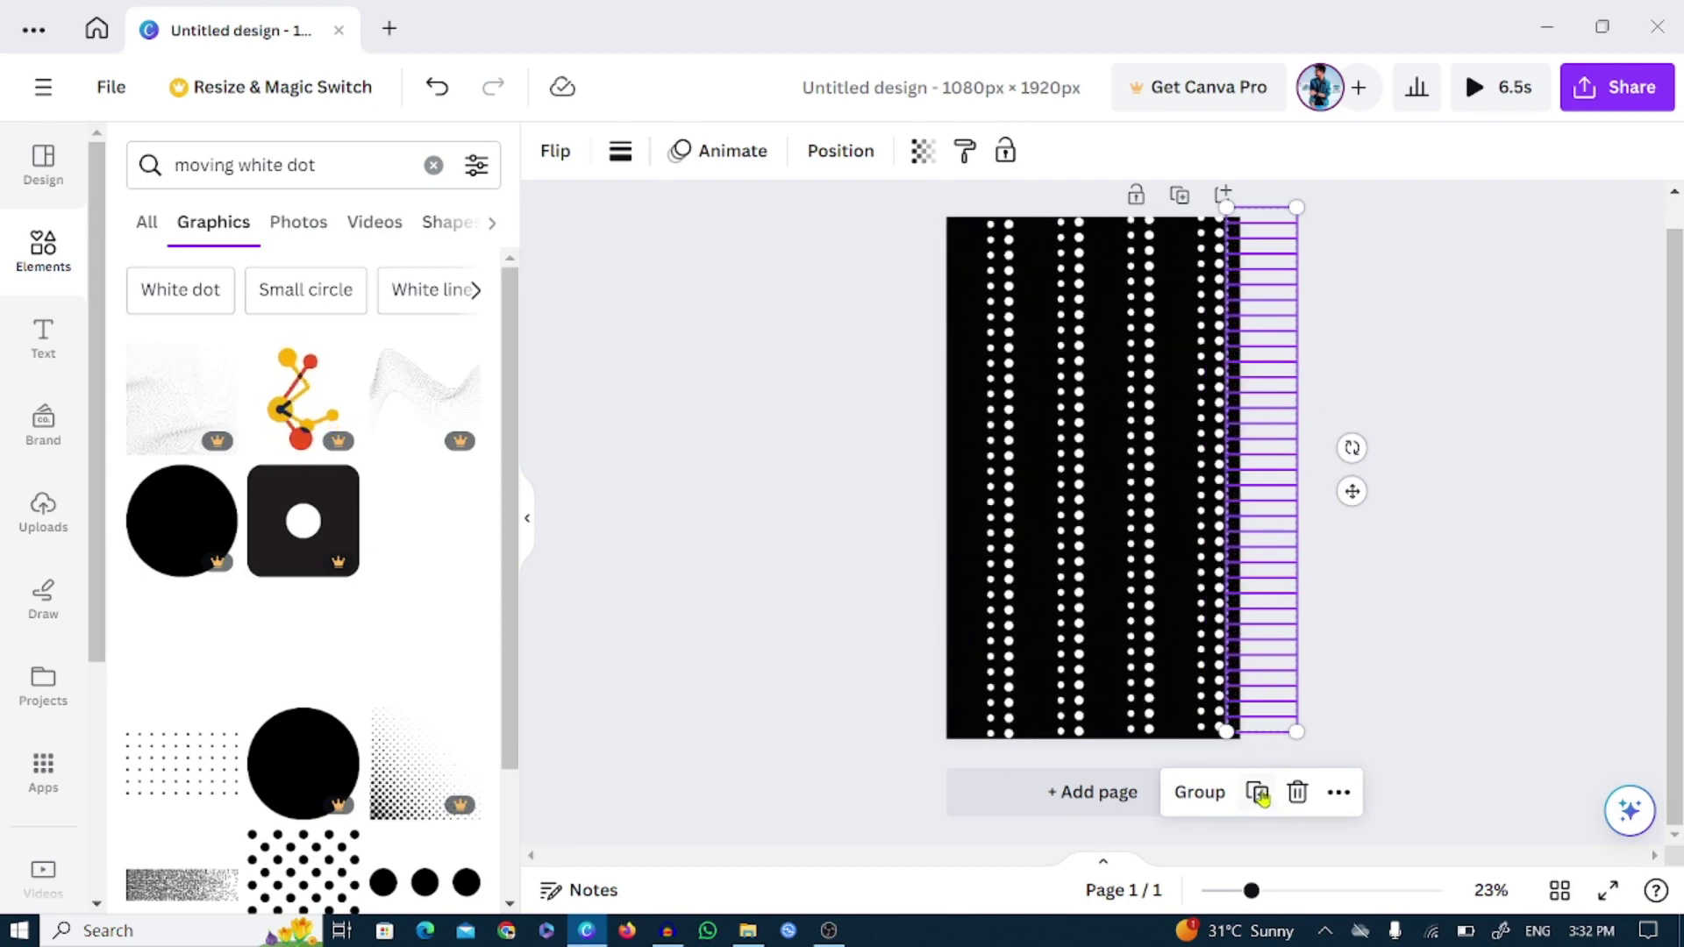
Move the overhanging dot column so it overlaps the first two columns, and repeat it across the page to densify the pattern.
drag(1272, 621, 1138, 513)
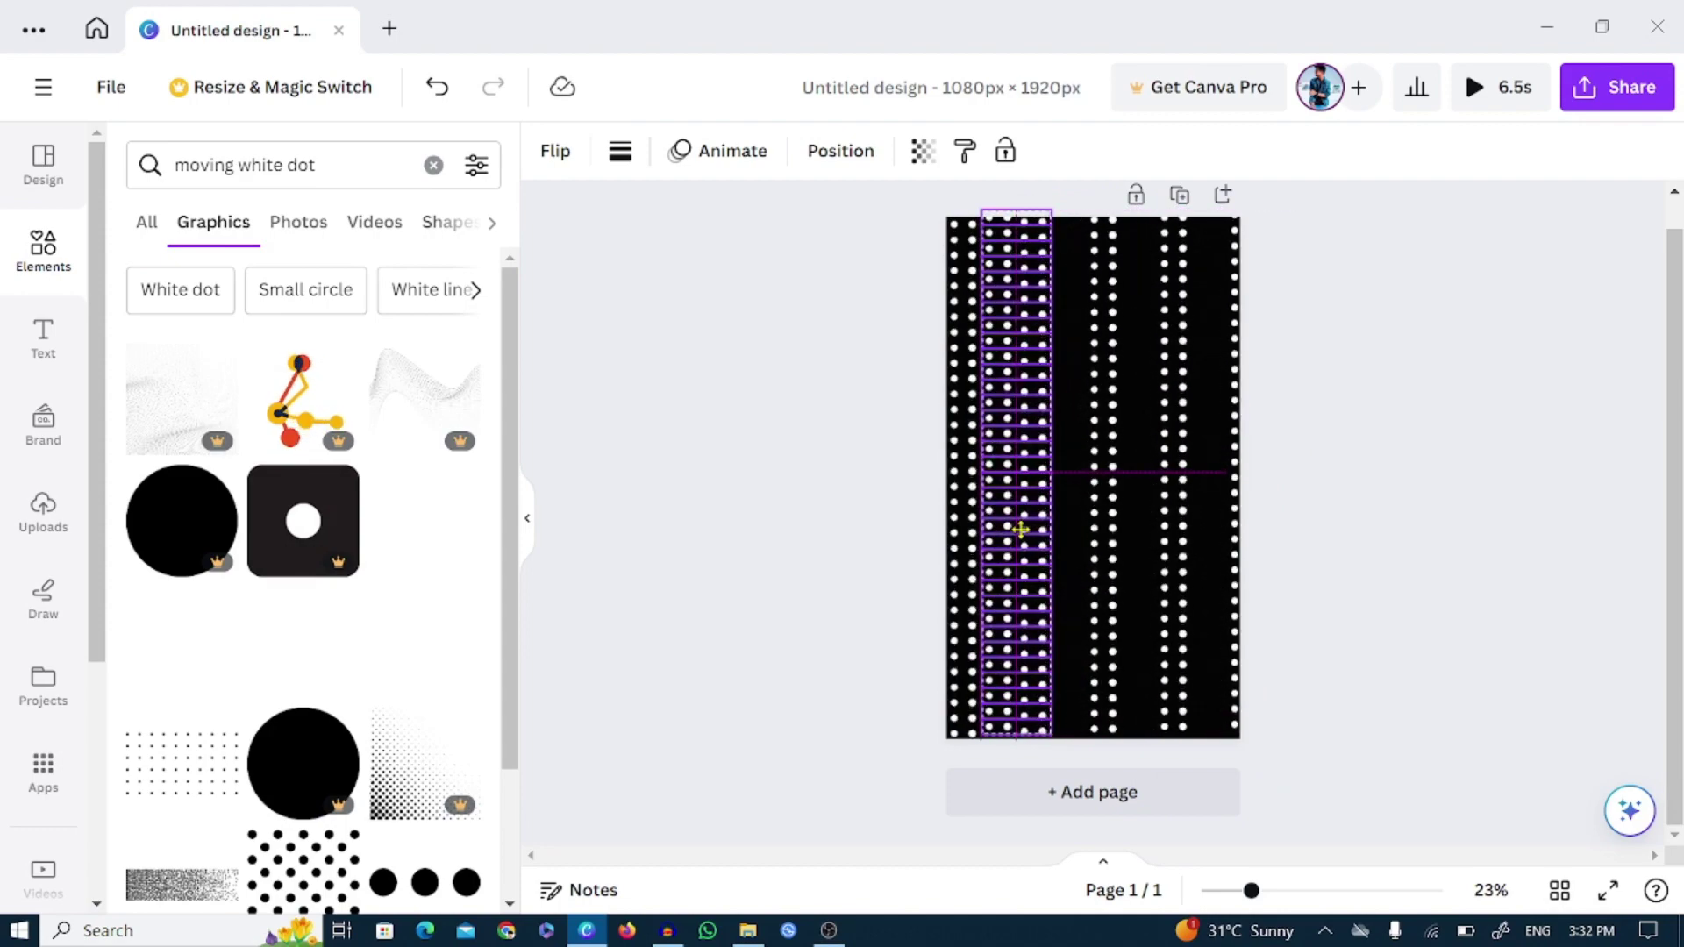
drag(1018, 530, 1018, 530)
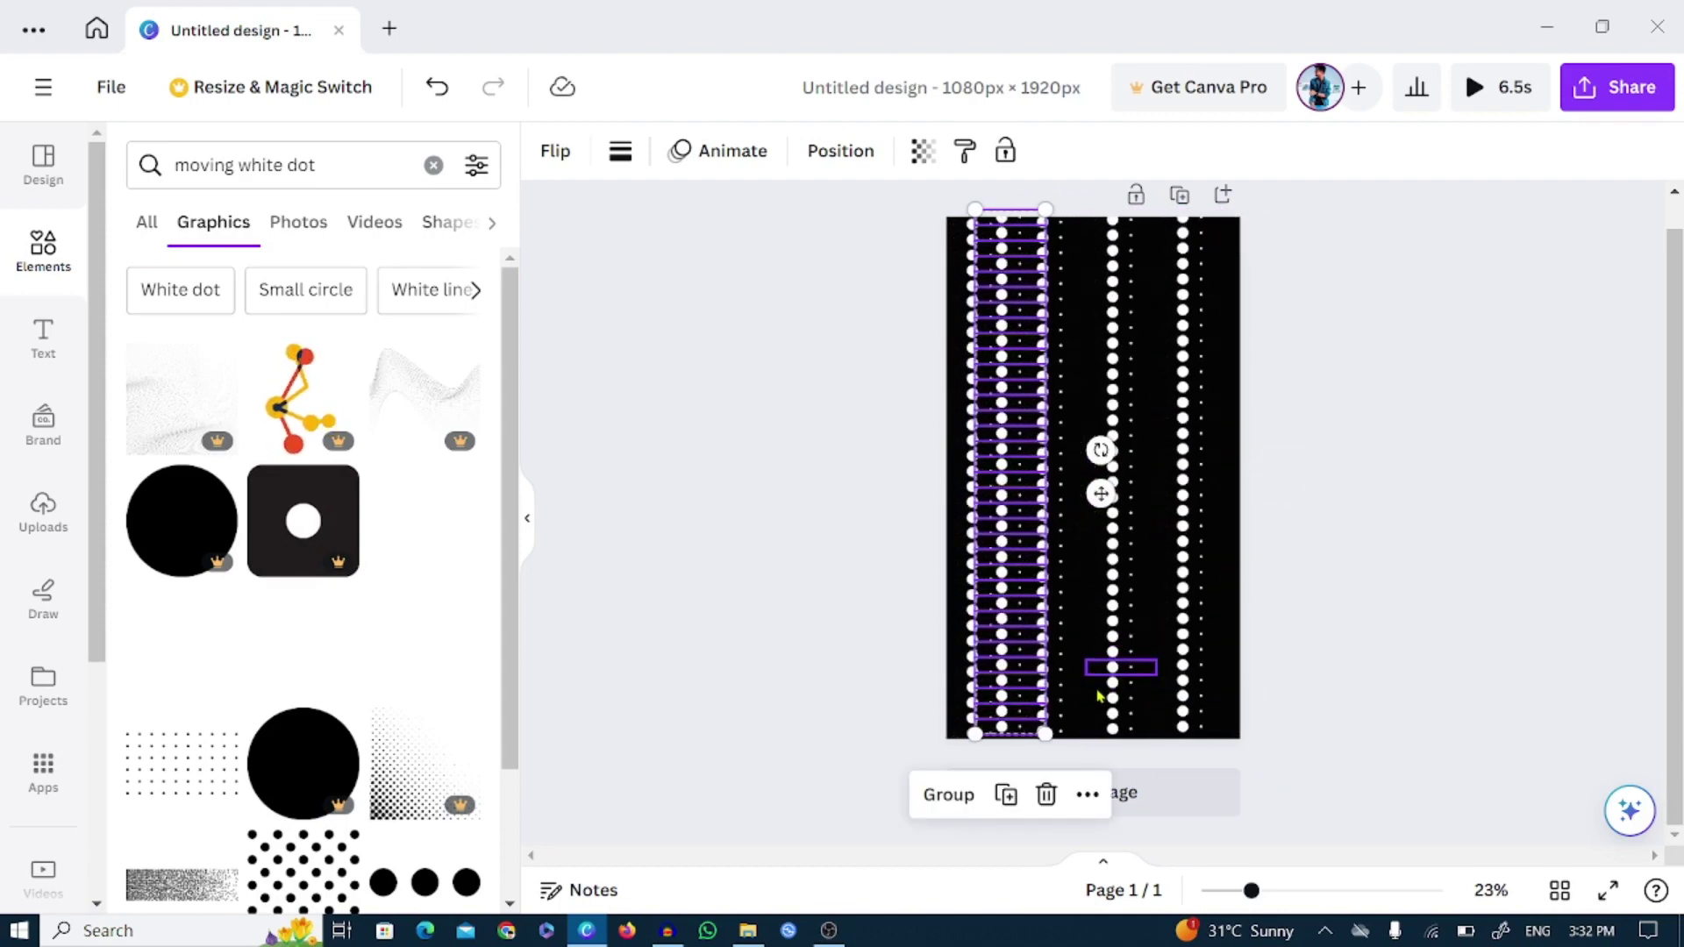
click(1008, 796)
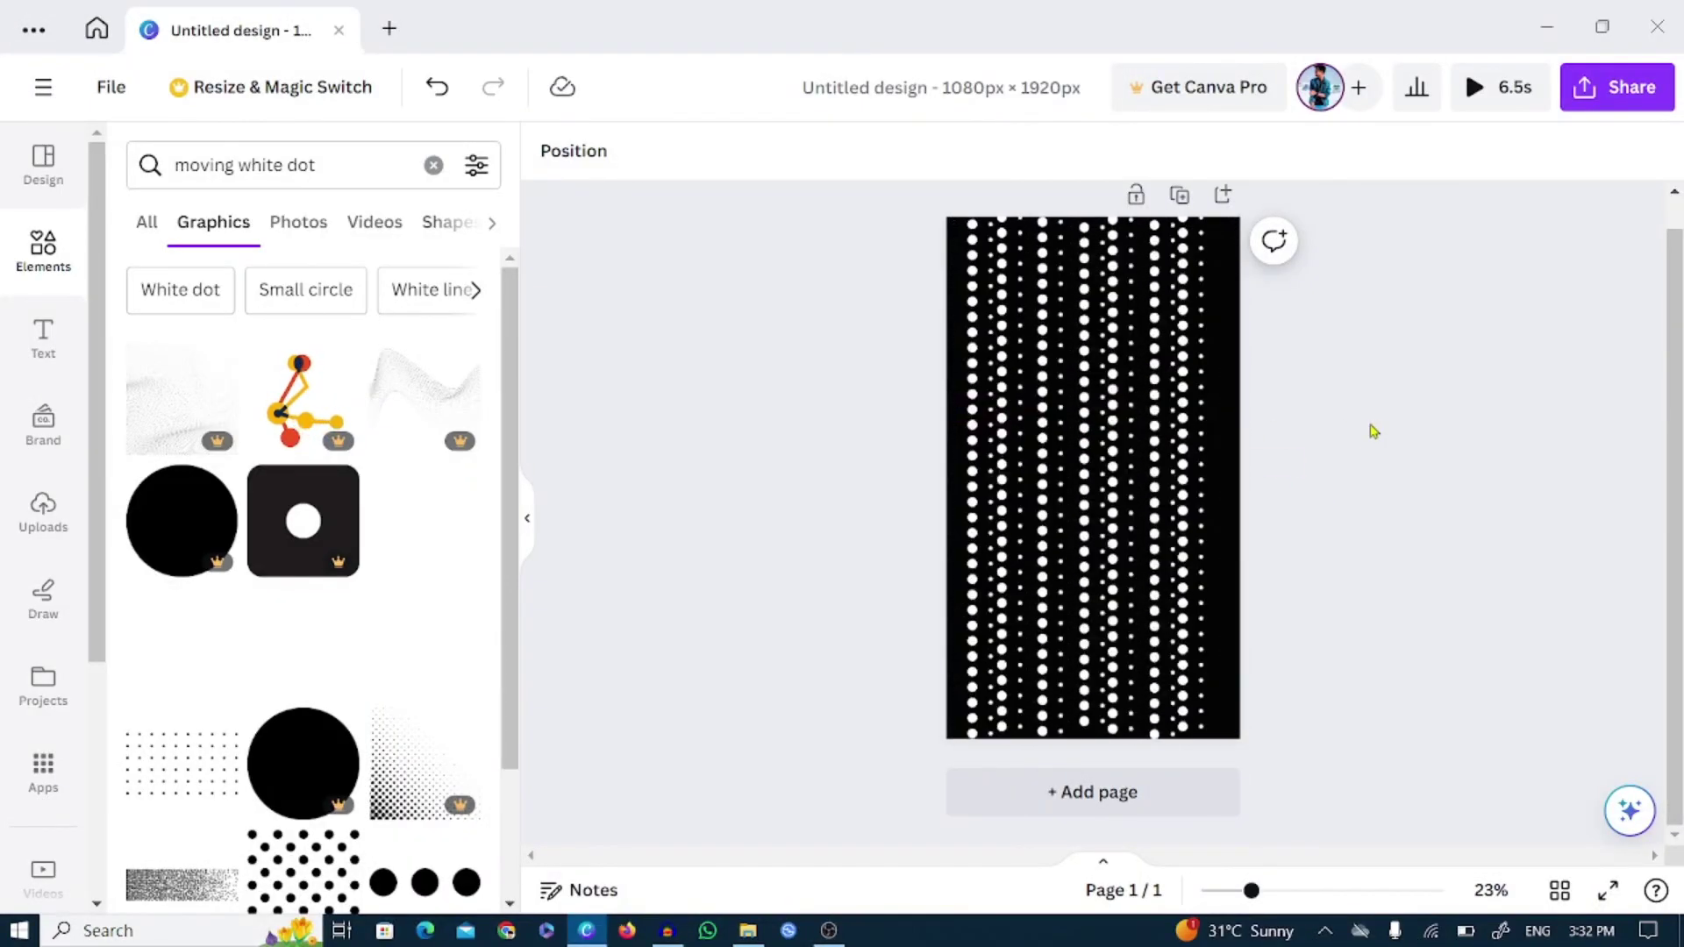
Preview the finished dot animation and download the design as an MP4 video.
click(1474, 91)
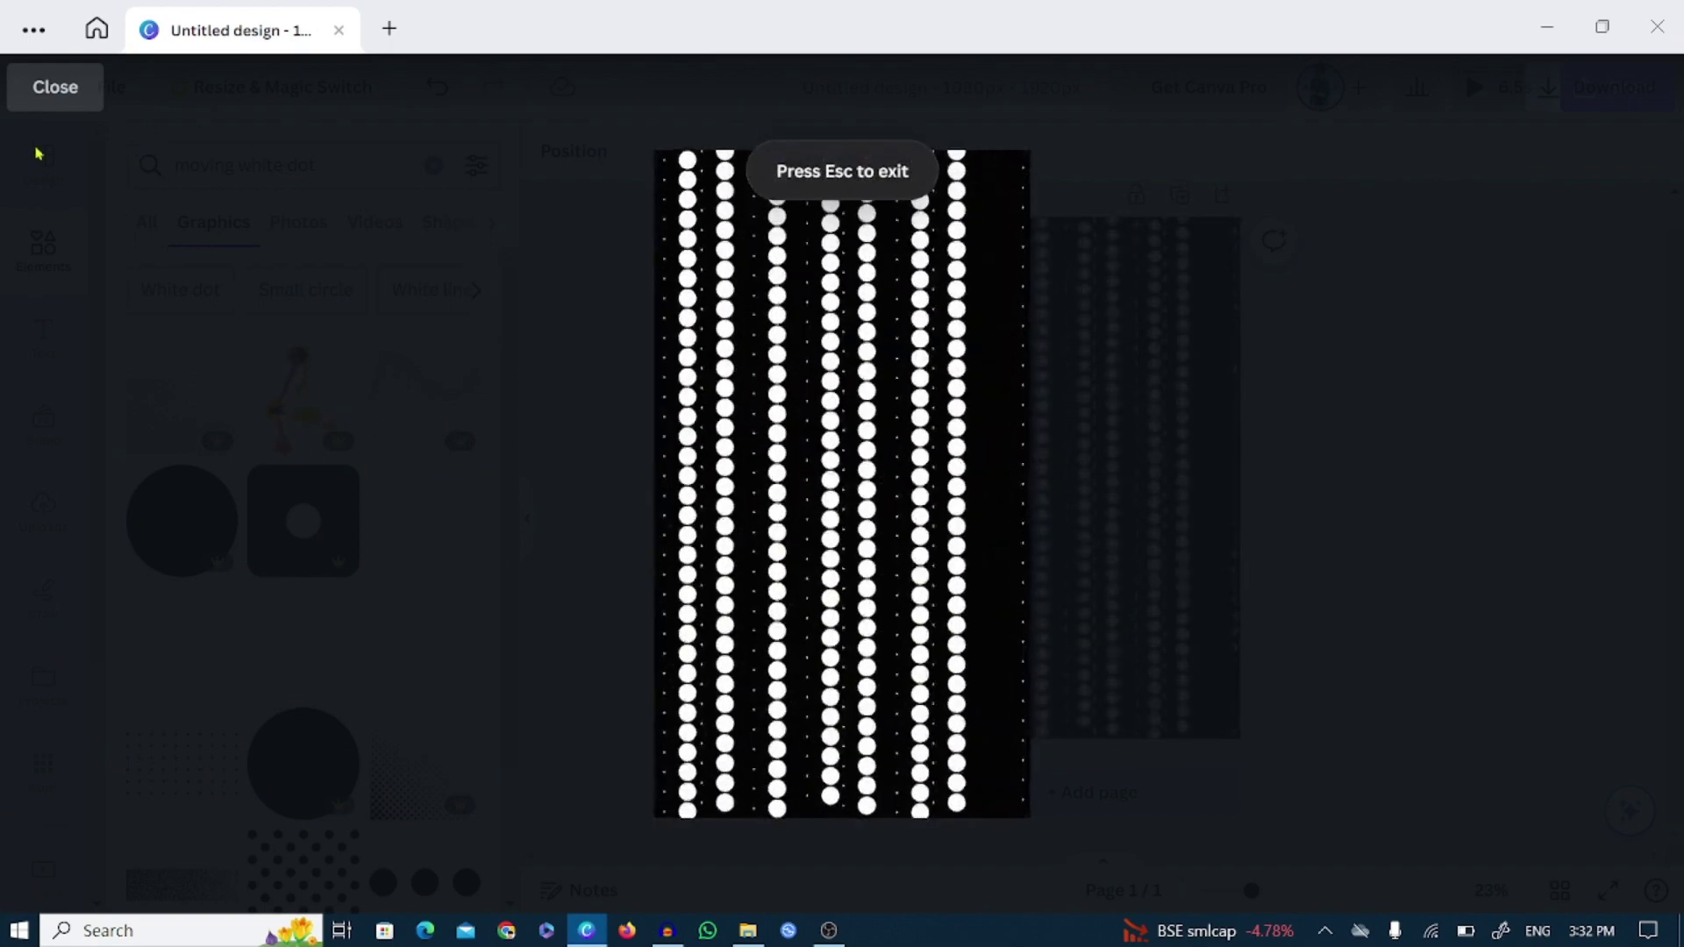
click(58, 98)
click(1606, 92)
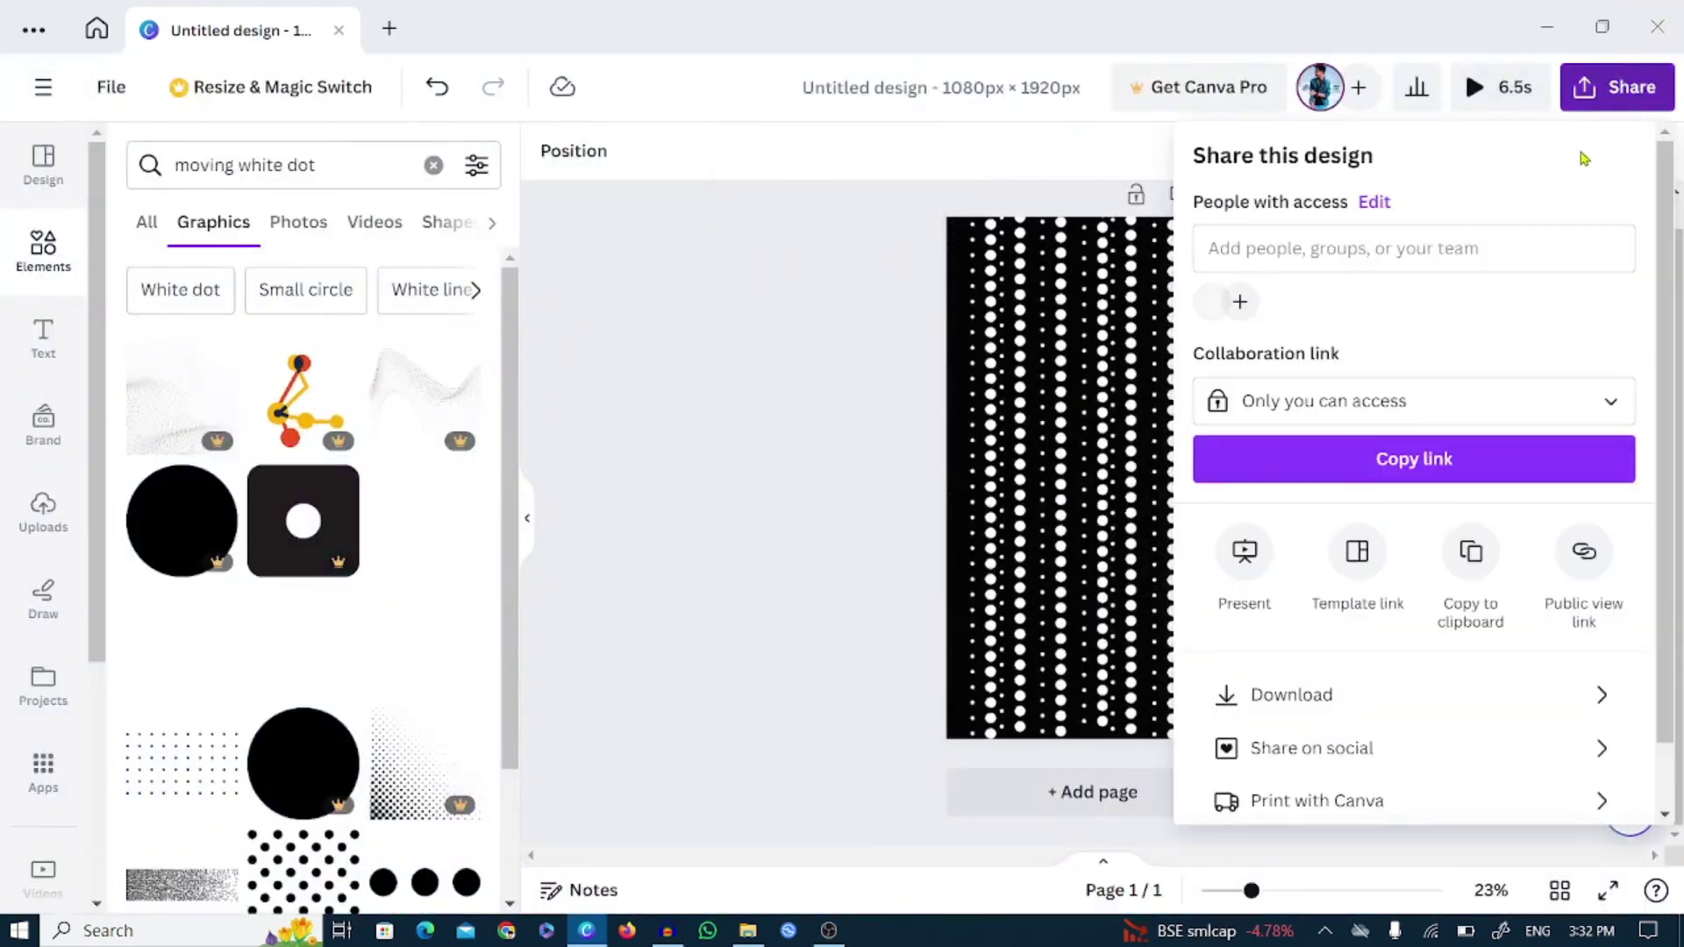
click(1367, 699)
click(1284, 261)
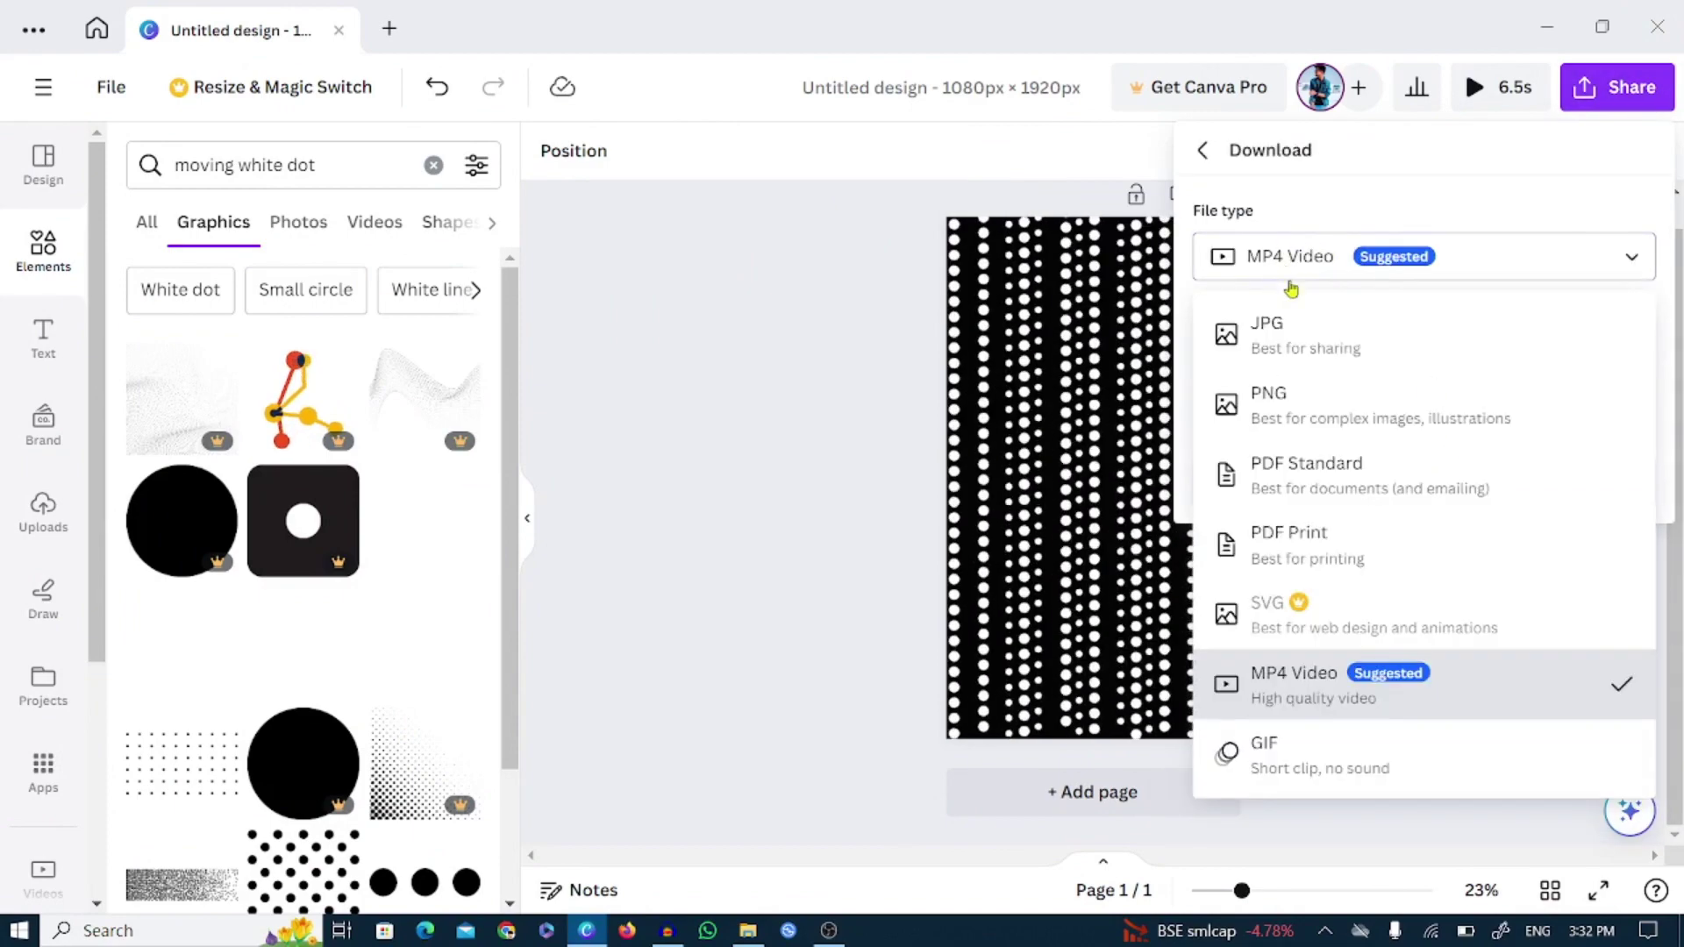
click(1346, 693)
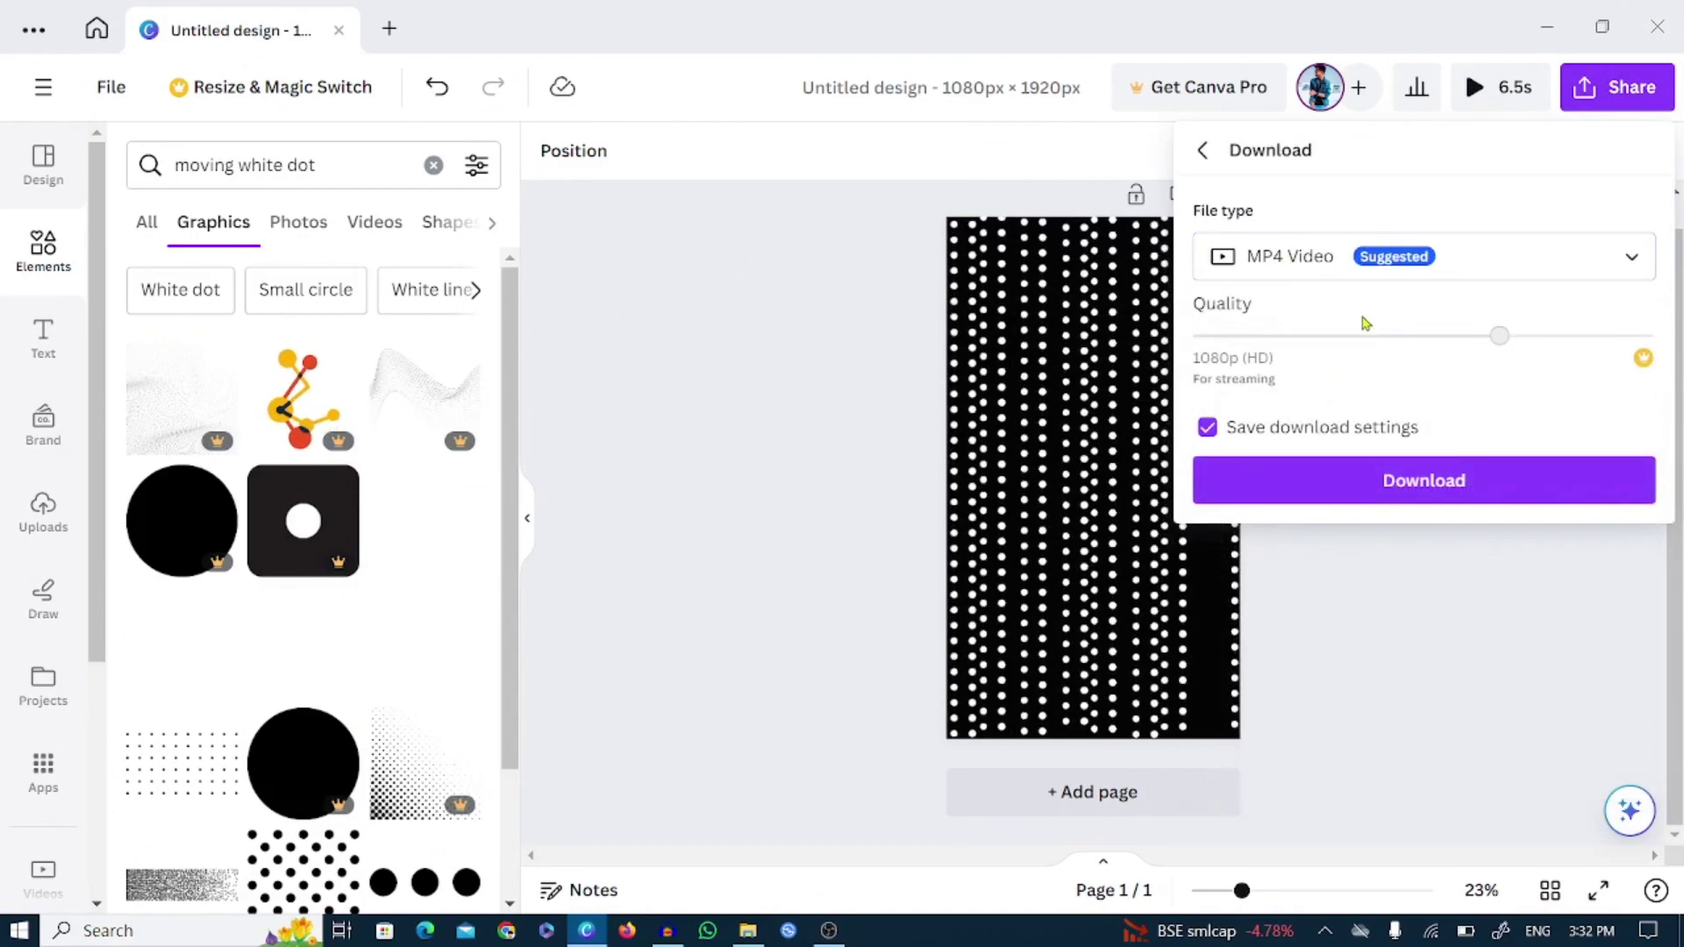
click(1447, 490)
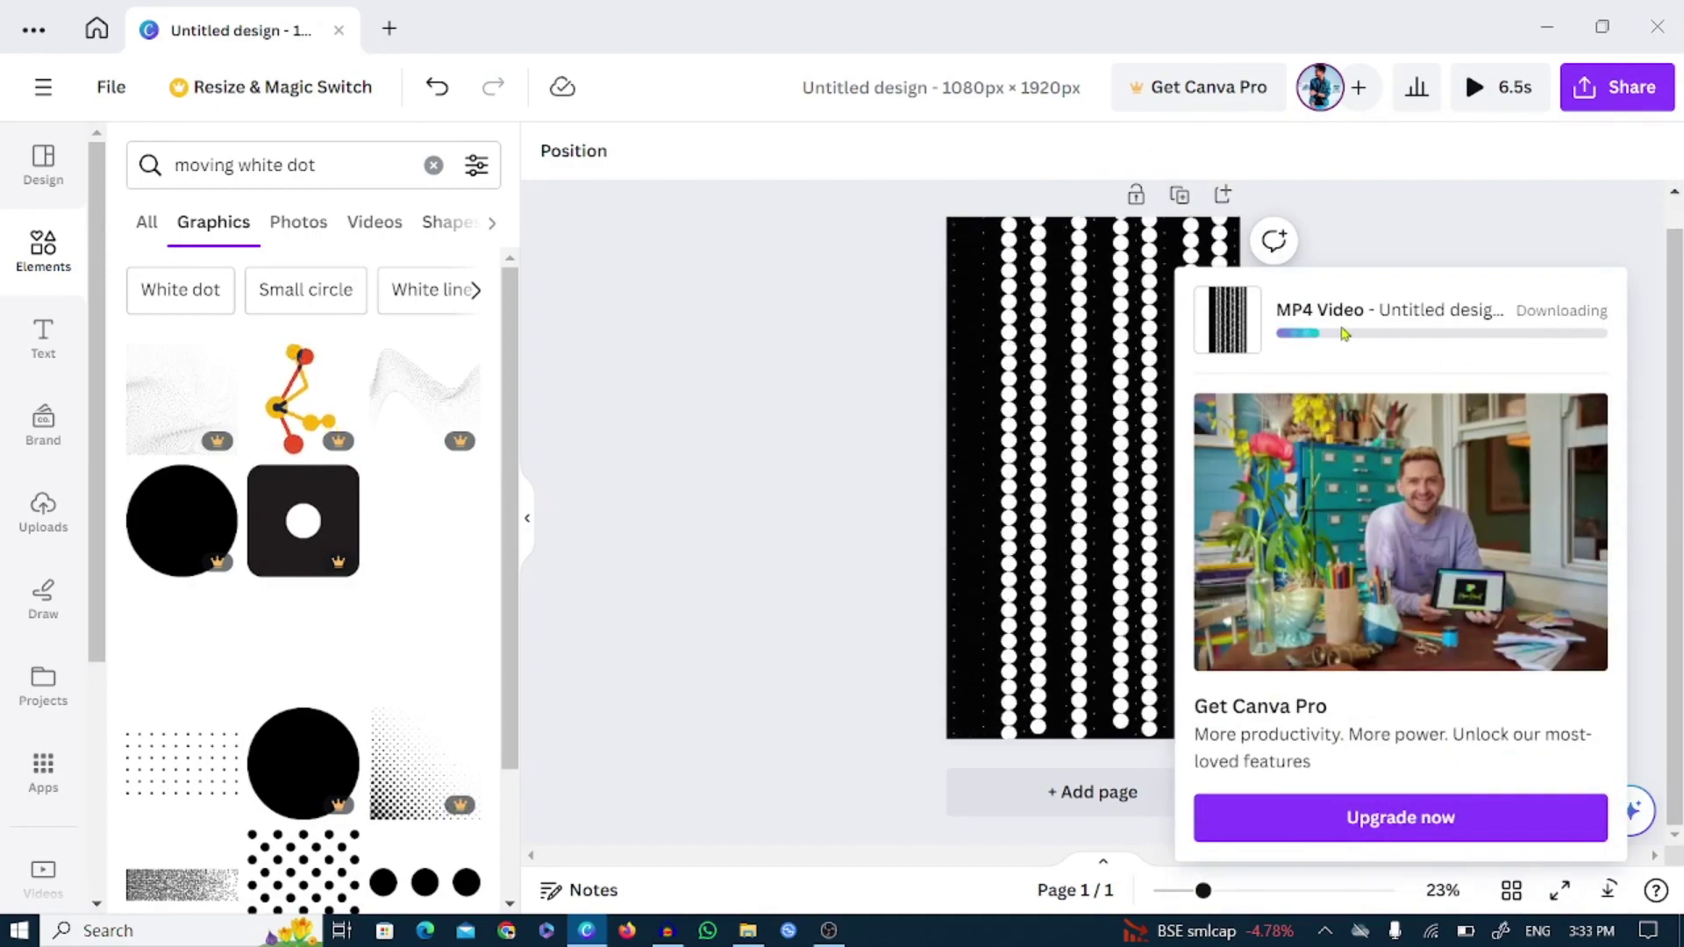
click(1374, 248)
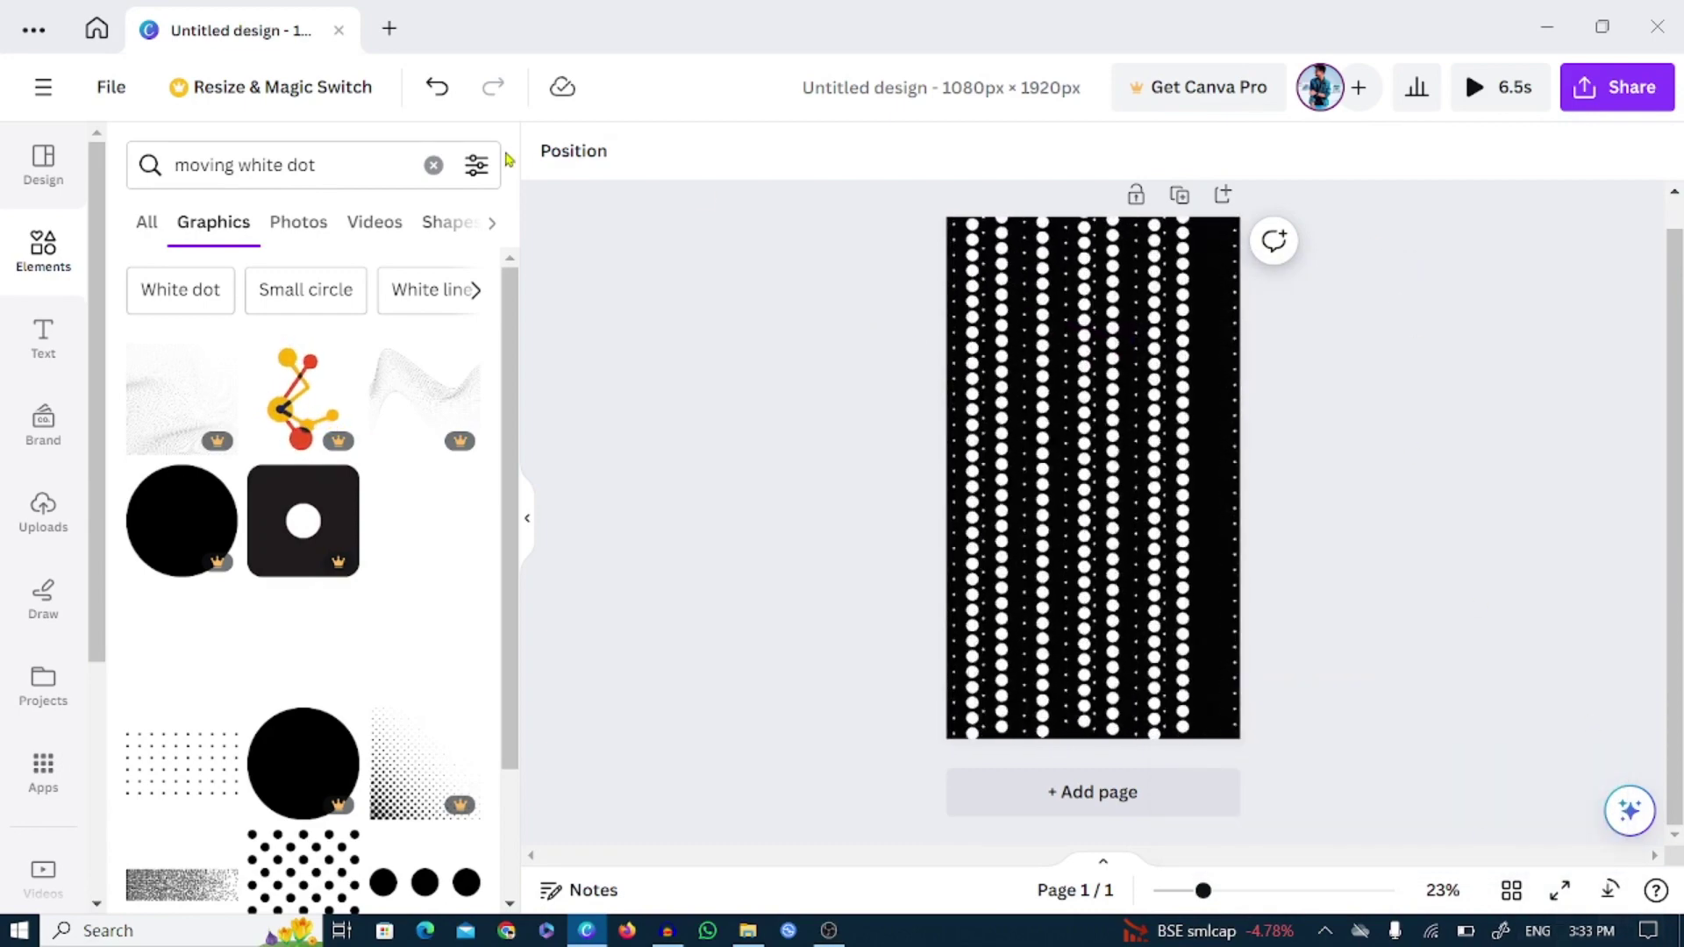
Search the graphics elements for "white blur".
scroll(1168, 478, up, 1)
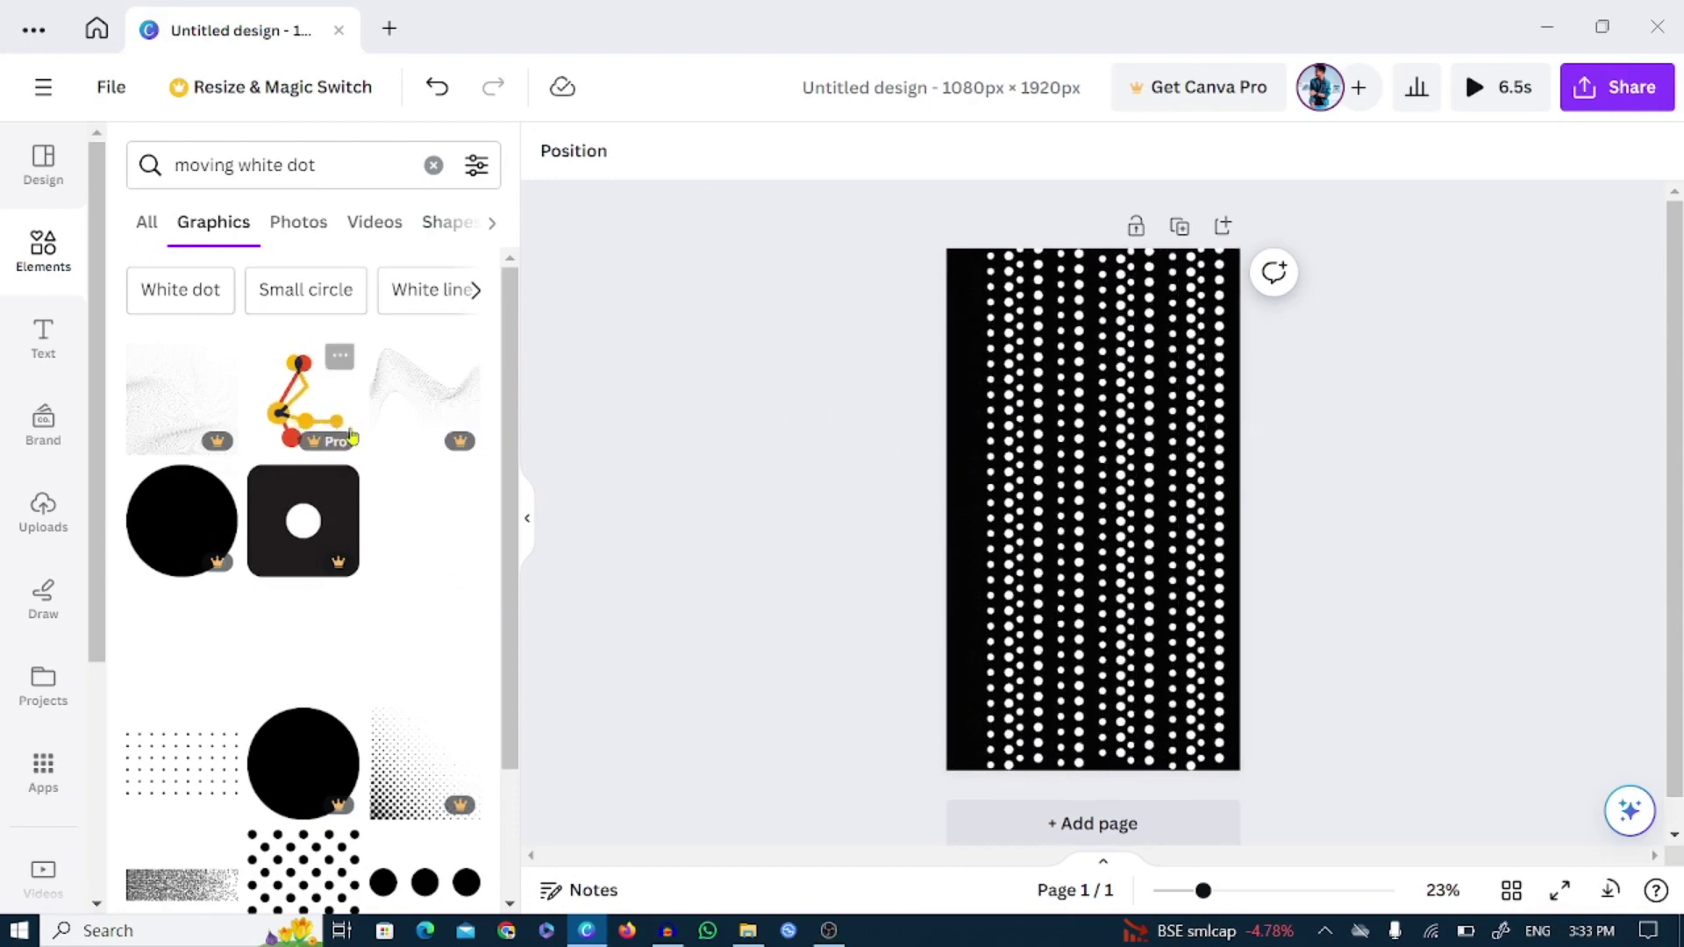
click(365, 167)
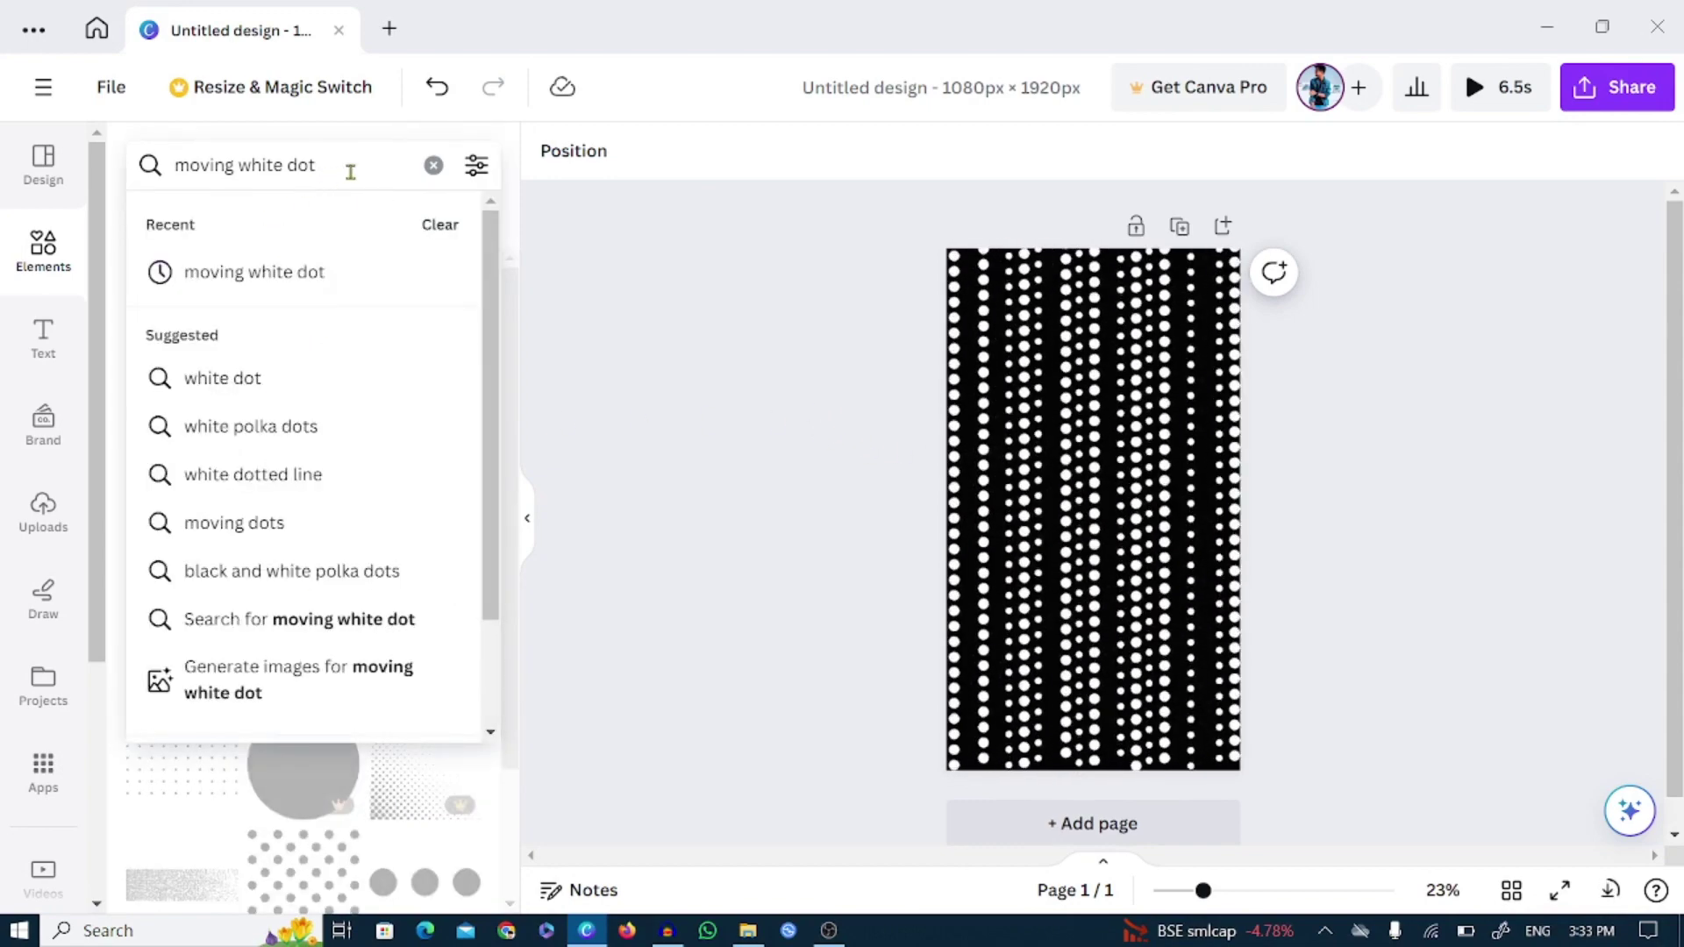
double_click(237, 164)
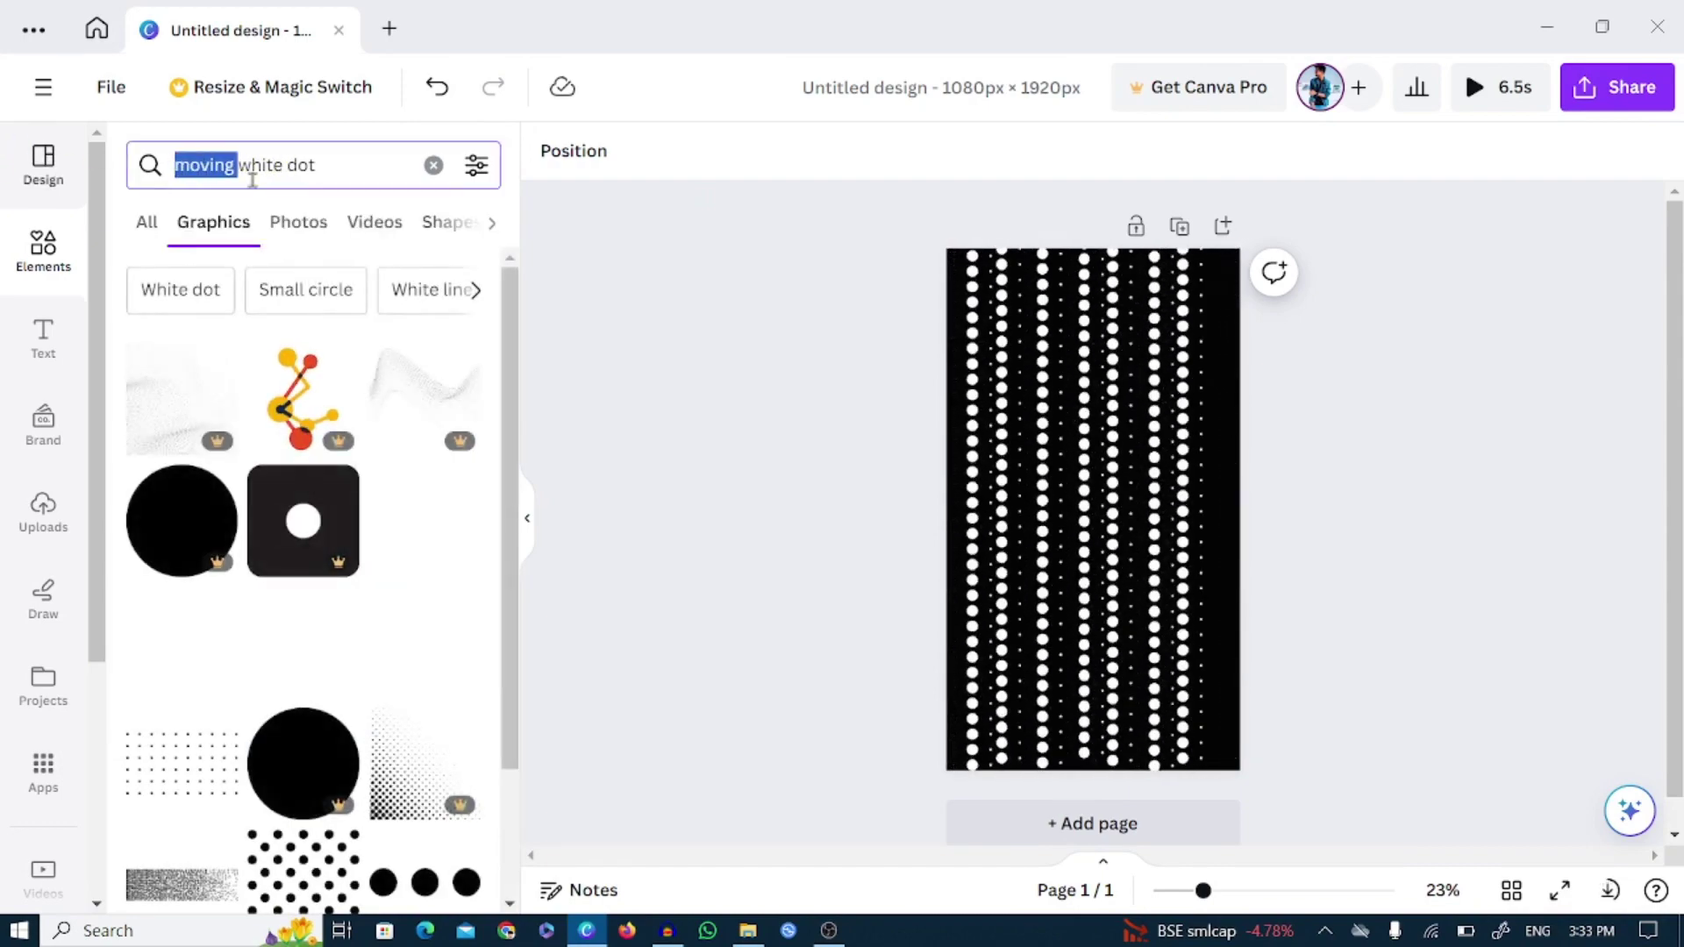
key(BackSpace)
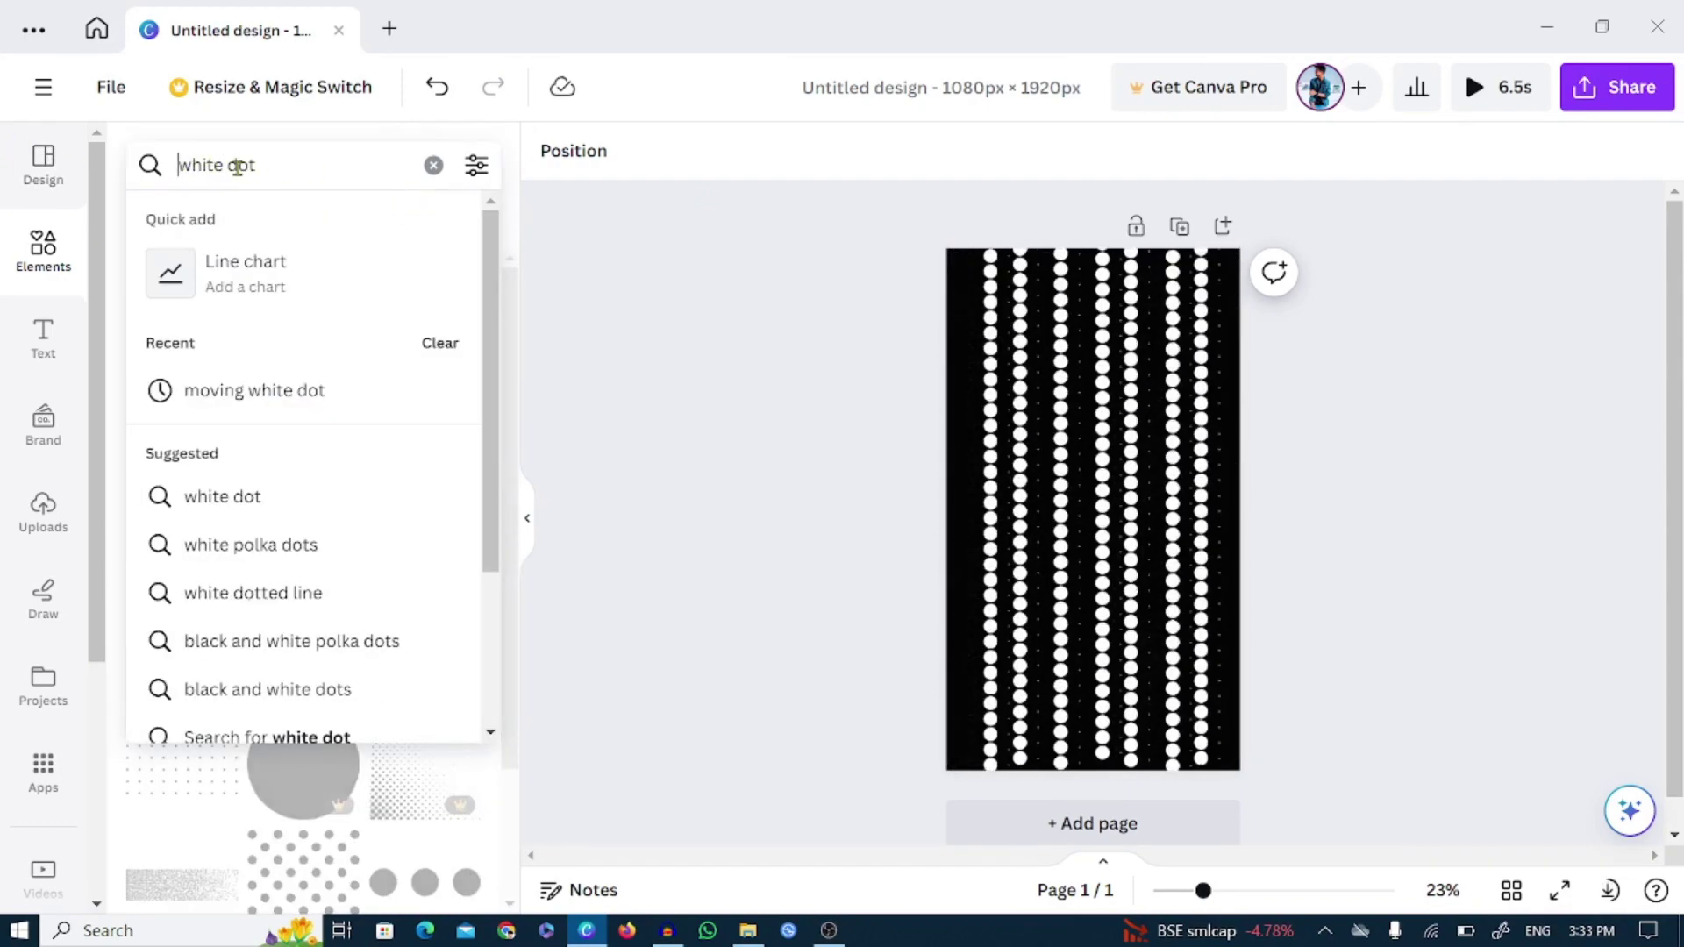
double_click(236, 165)
text(bl)
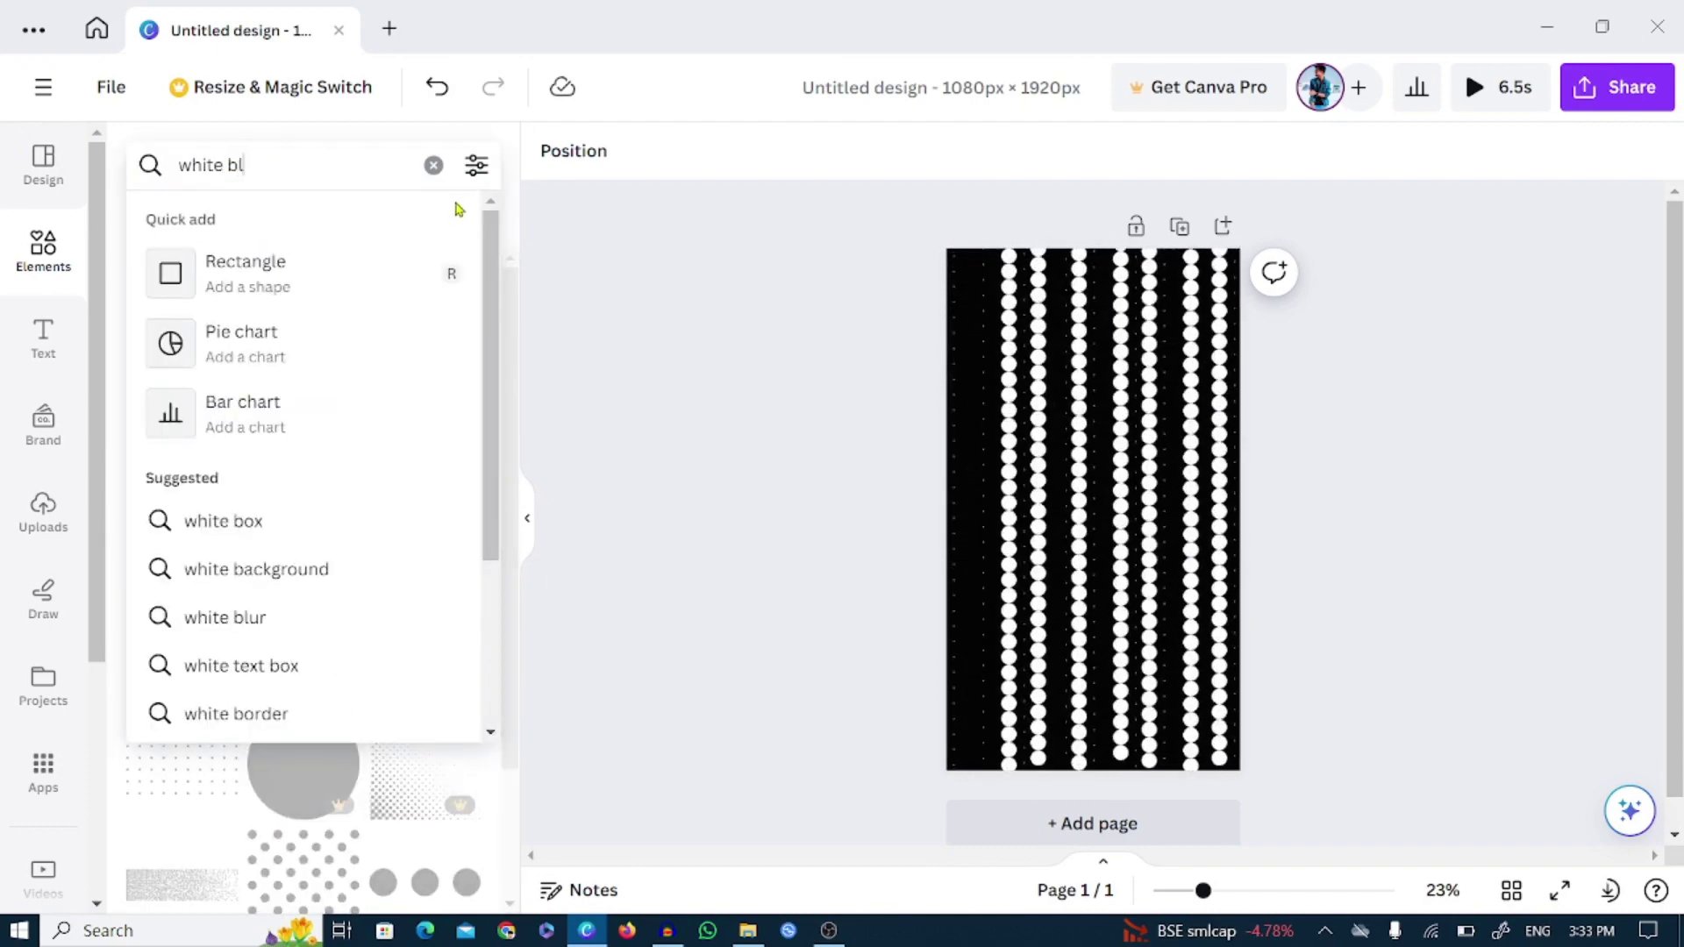
text(u)
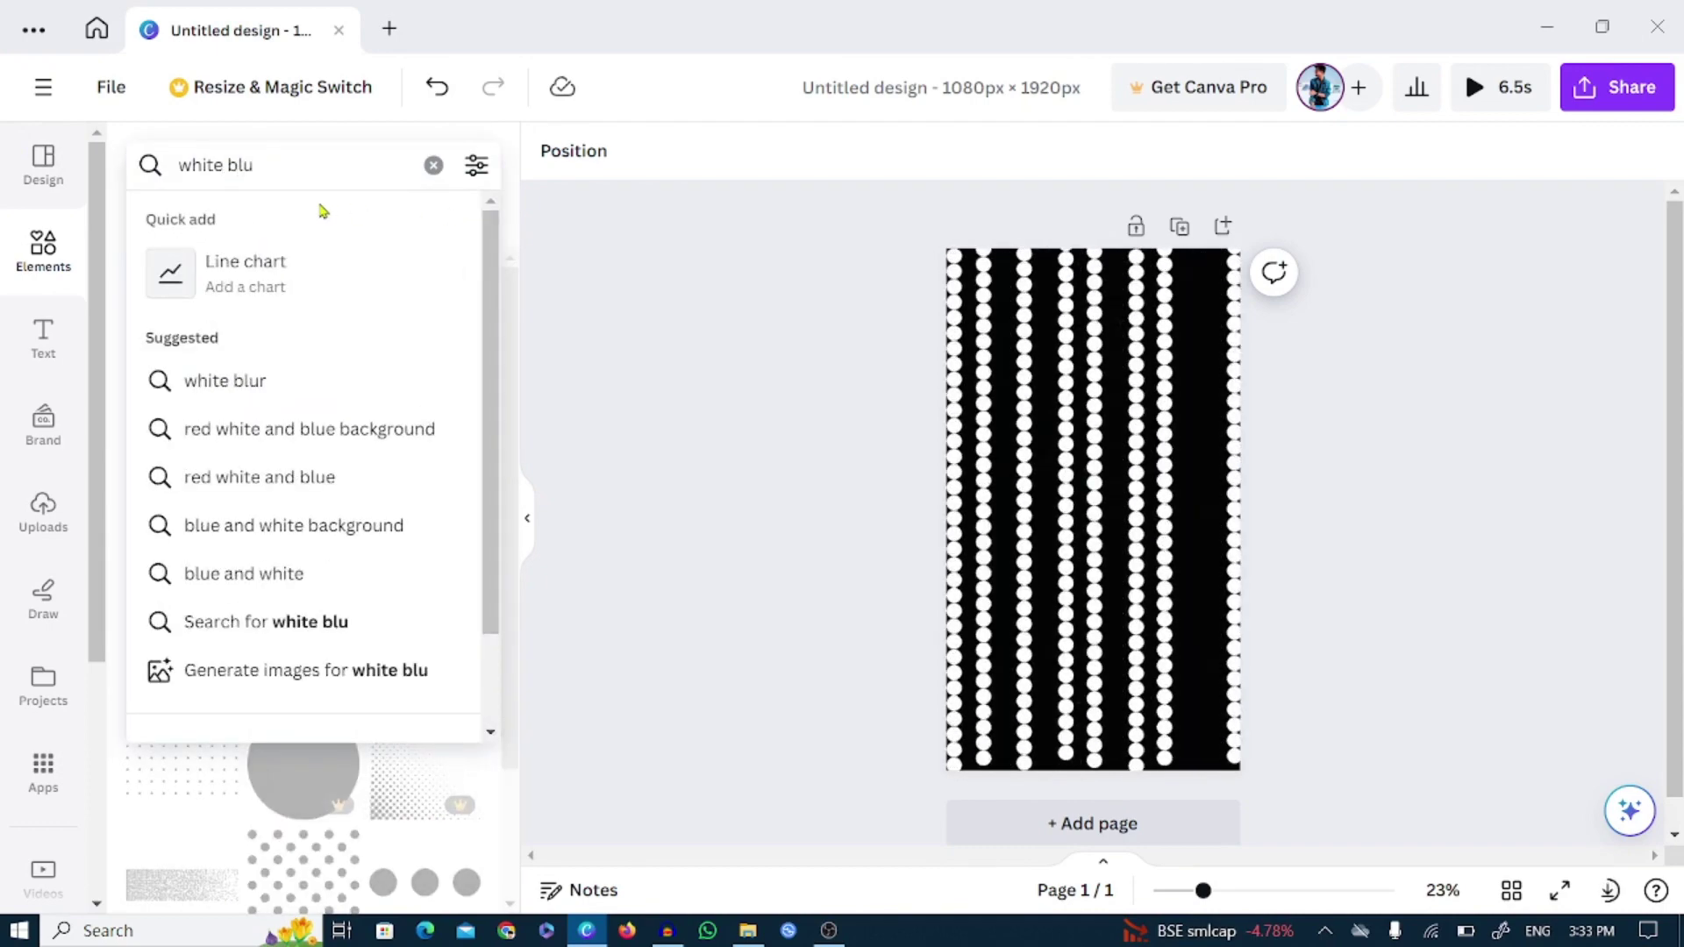
text(r)
key(Return)
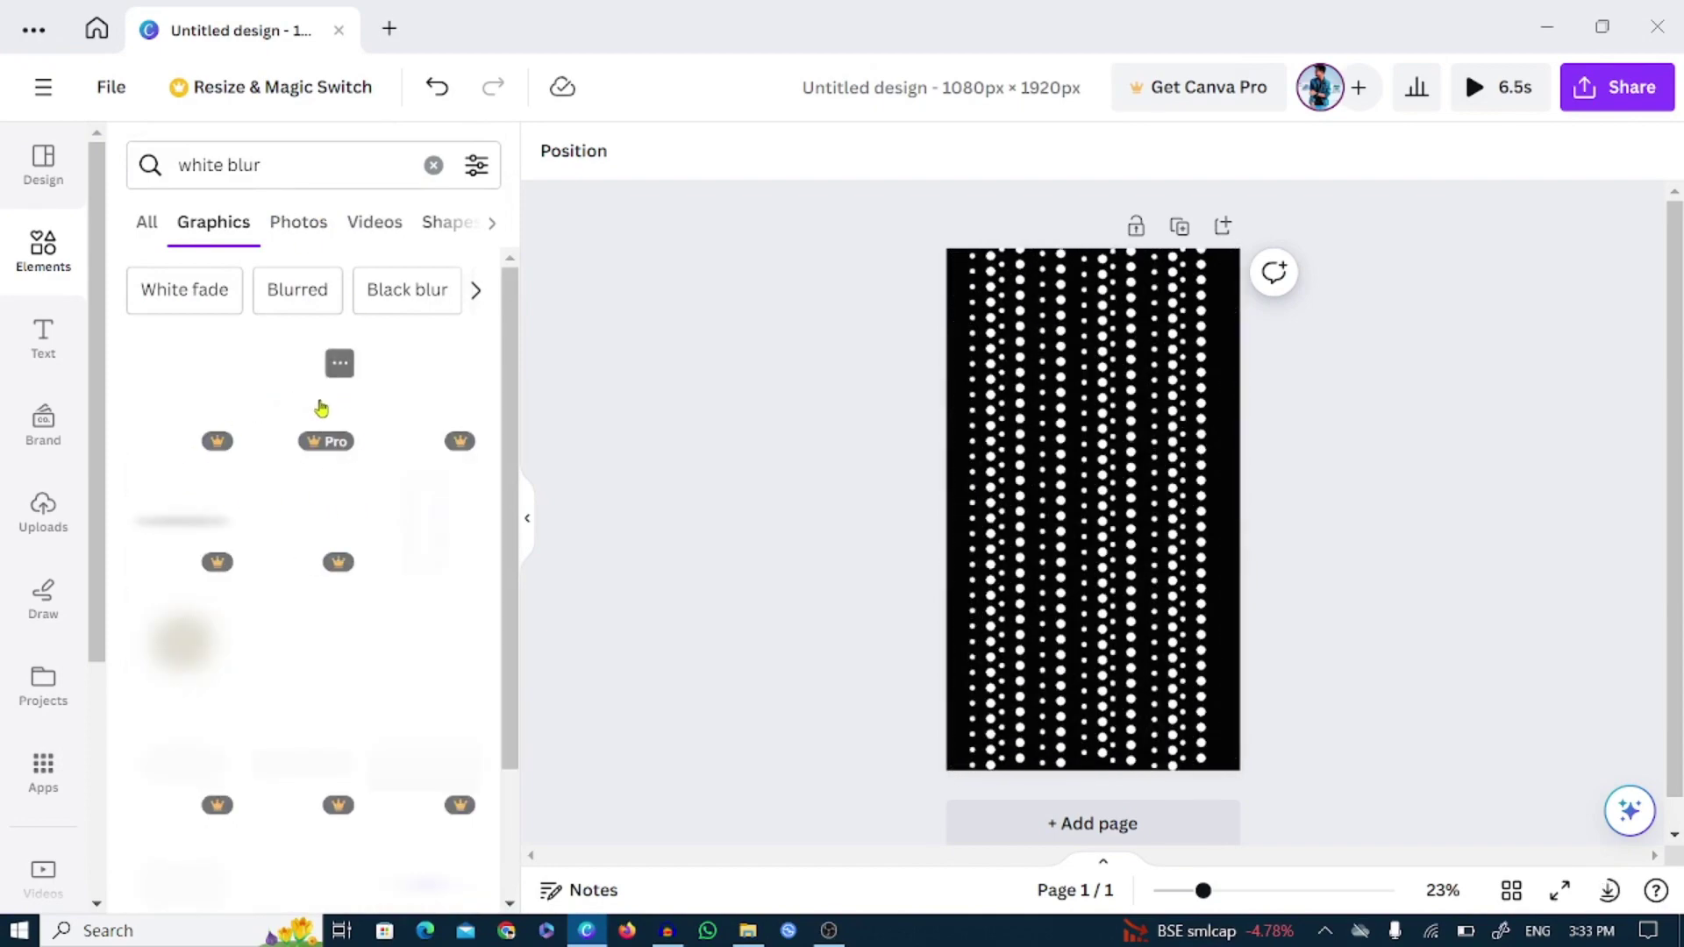
Try the wide white blur and the round beige blur graphics over the dot pattern, deleting each one.
drag(322, 408, 988, 436)
drag(1010, 355, 1012, 357)
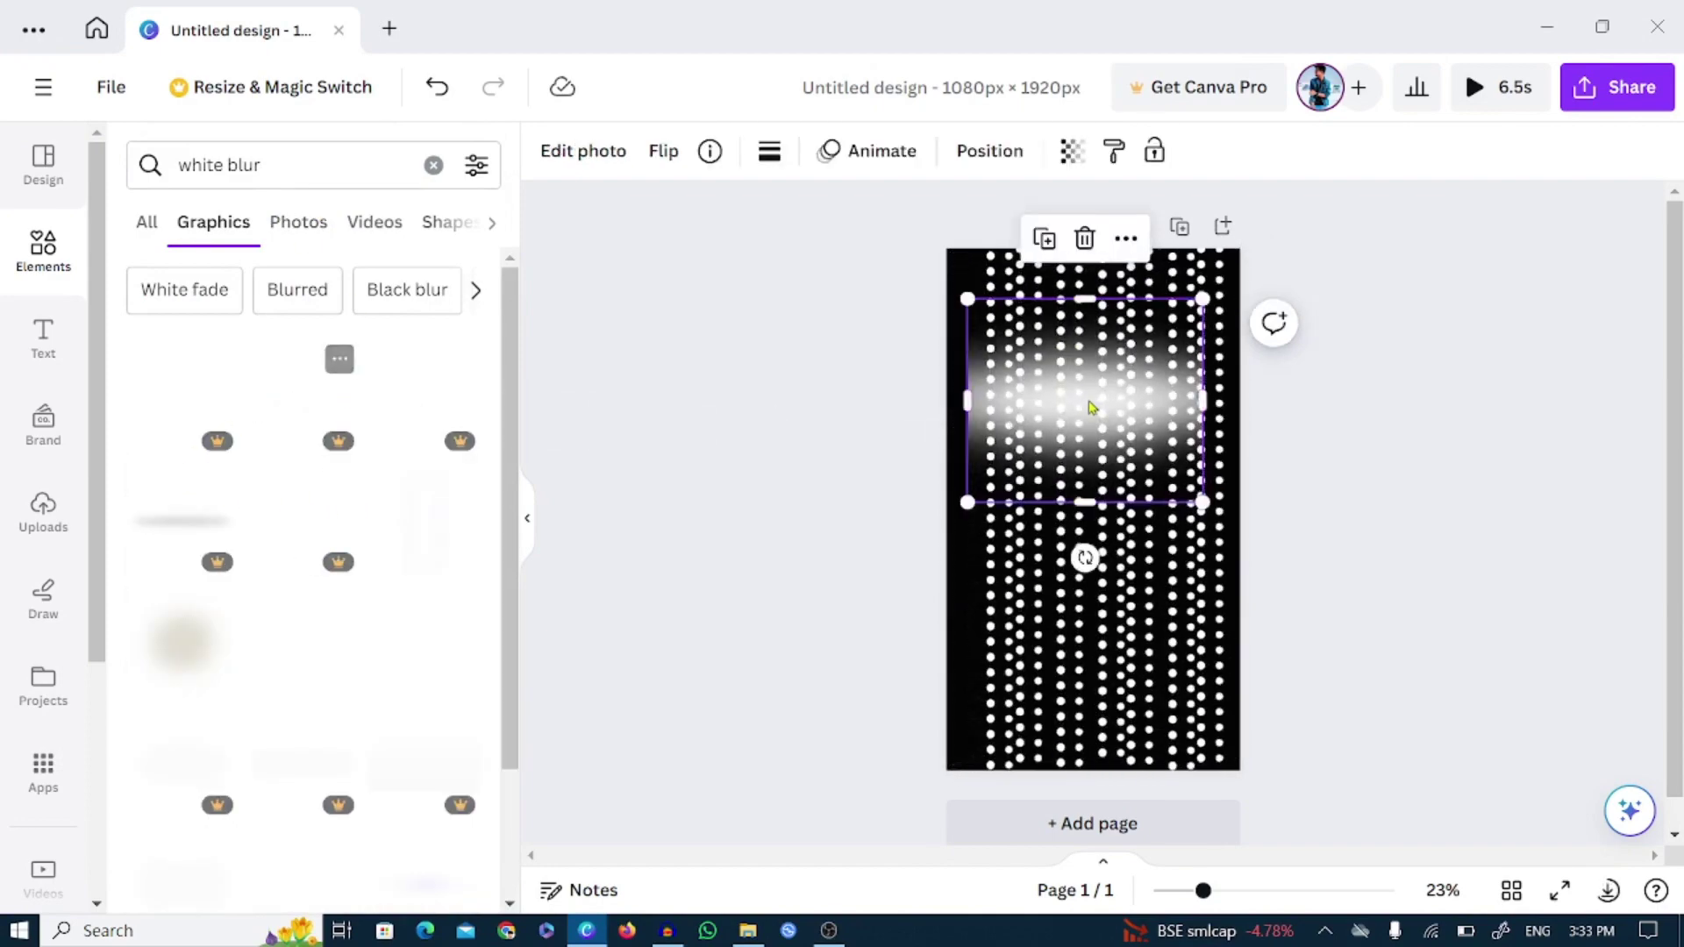
click(1082, 243)
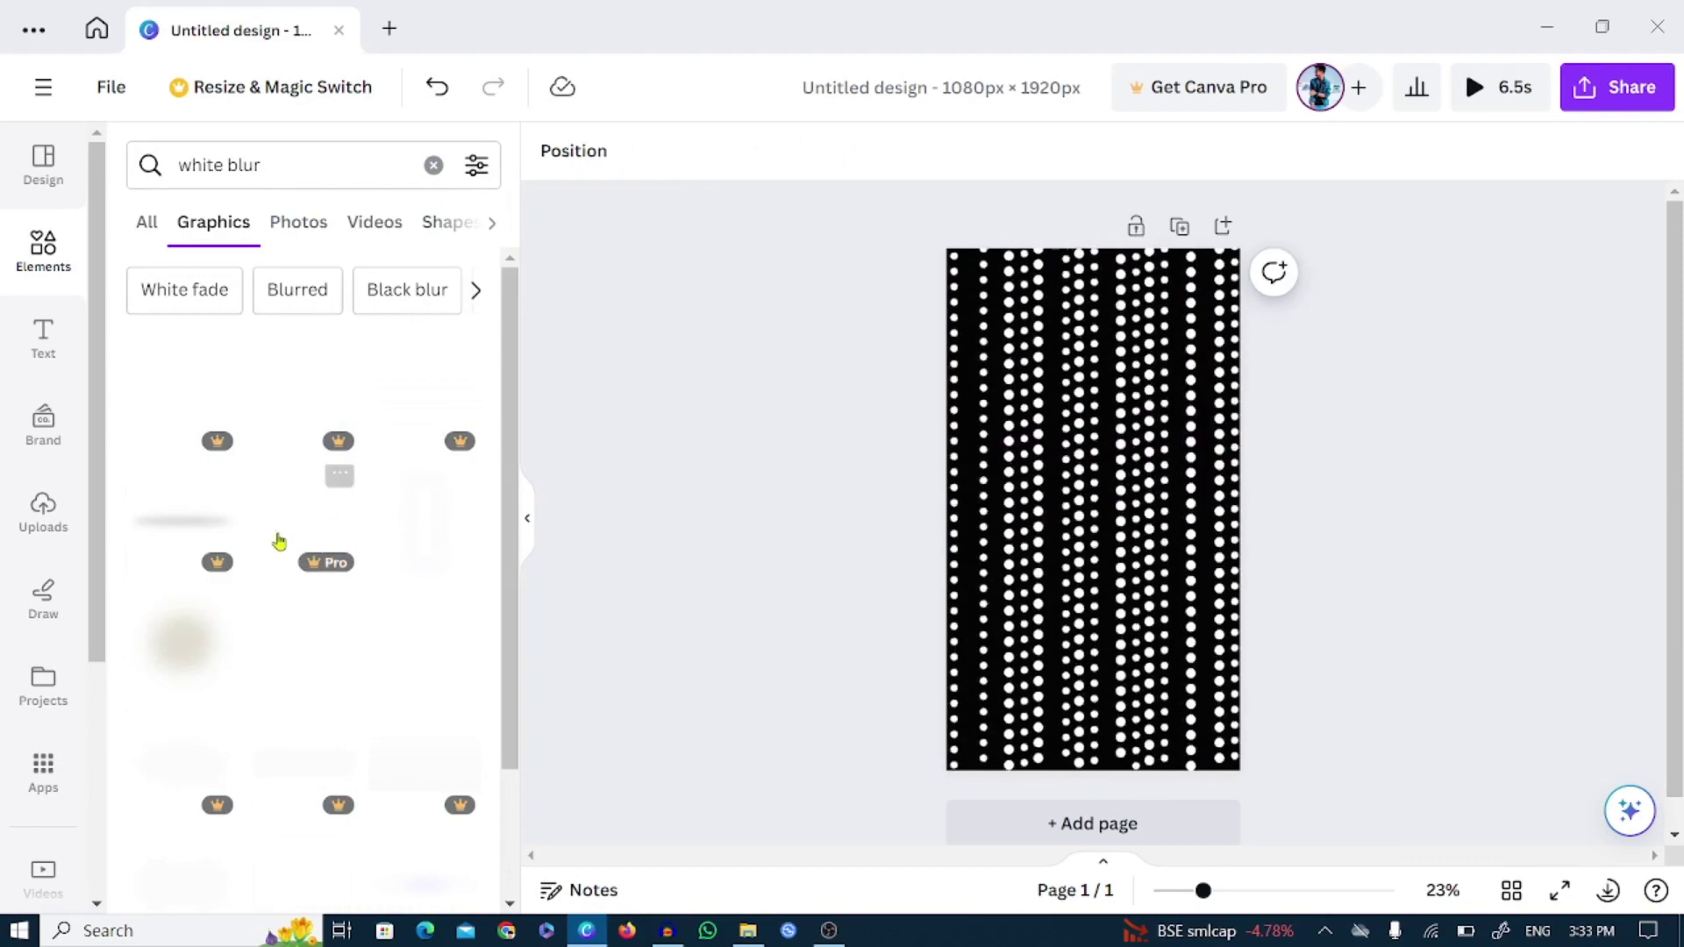
click(193, 645)
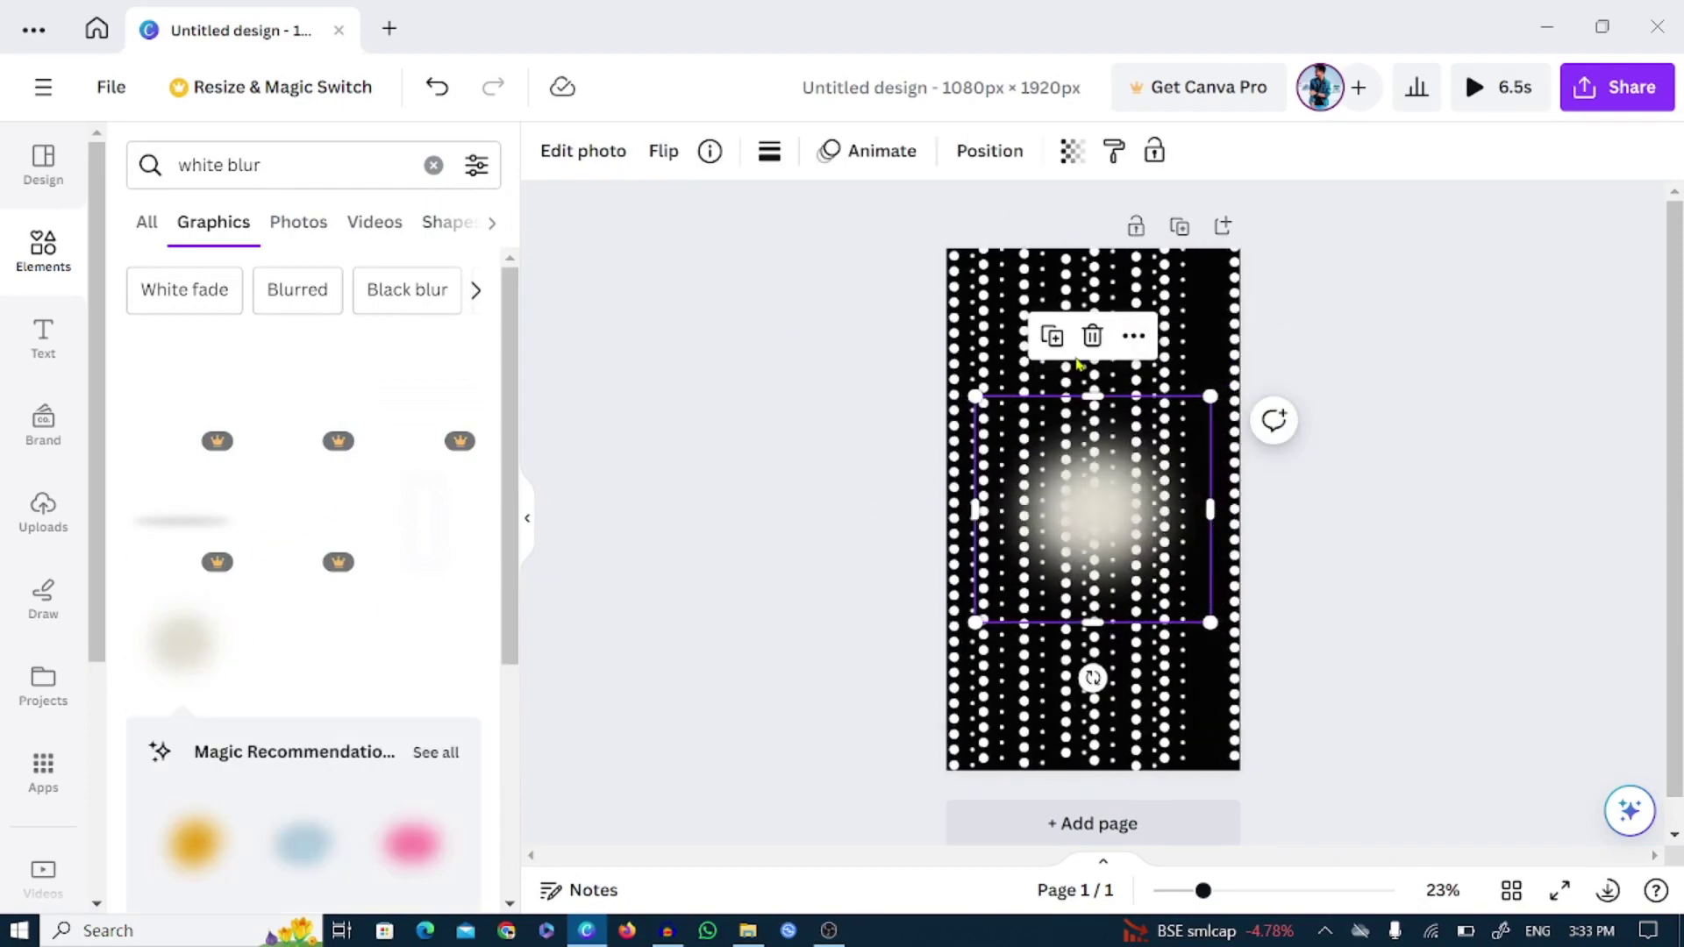
click(1093, 340)
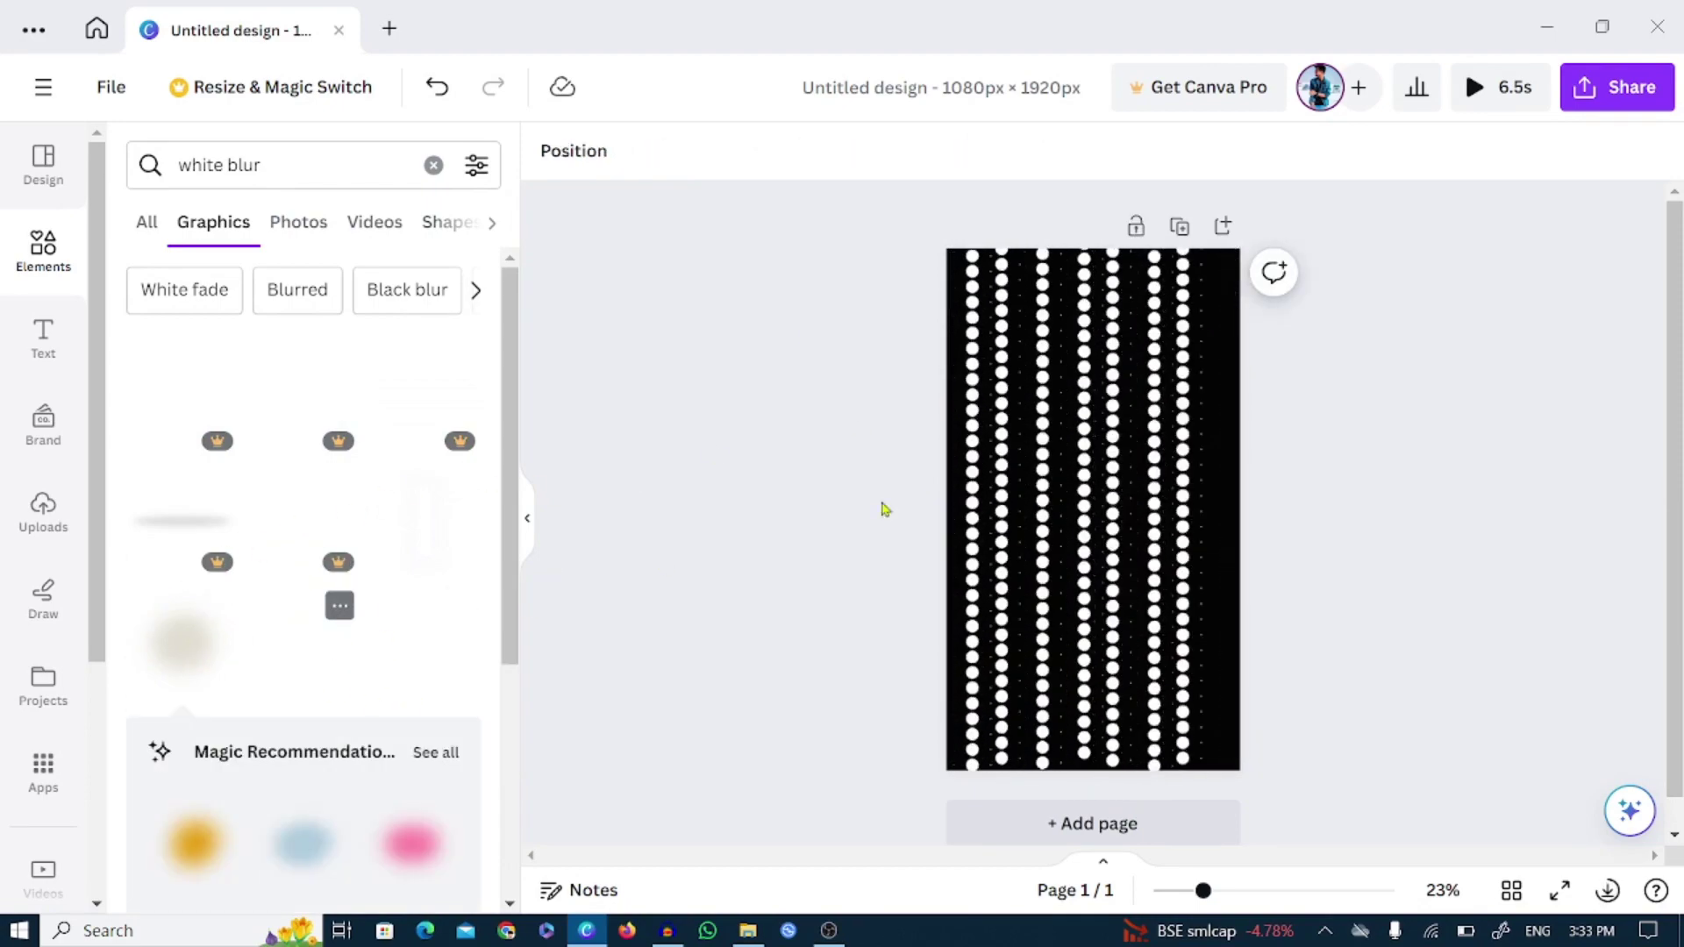
Place the white blur rectangle over the dots, turn it upright and enlarge it to cover the whole page.
drag(884, 509, 1116, 510)
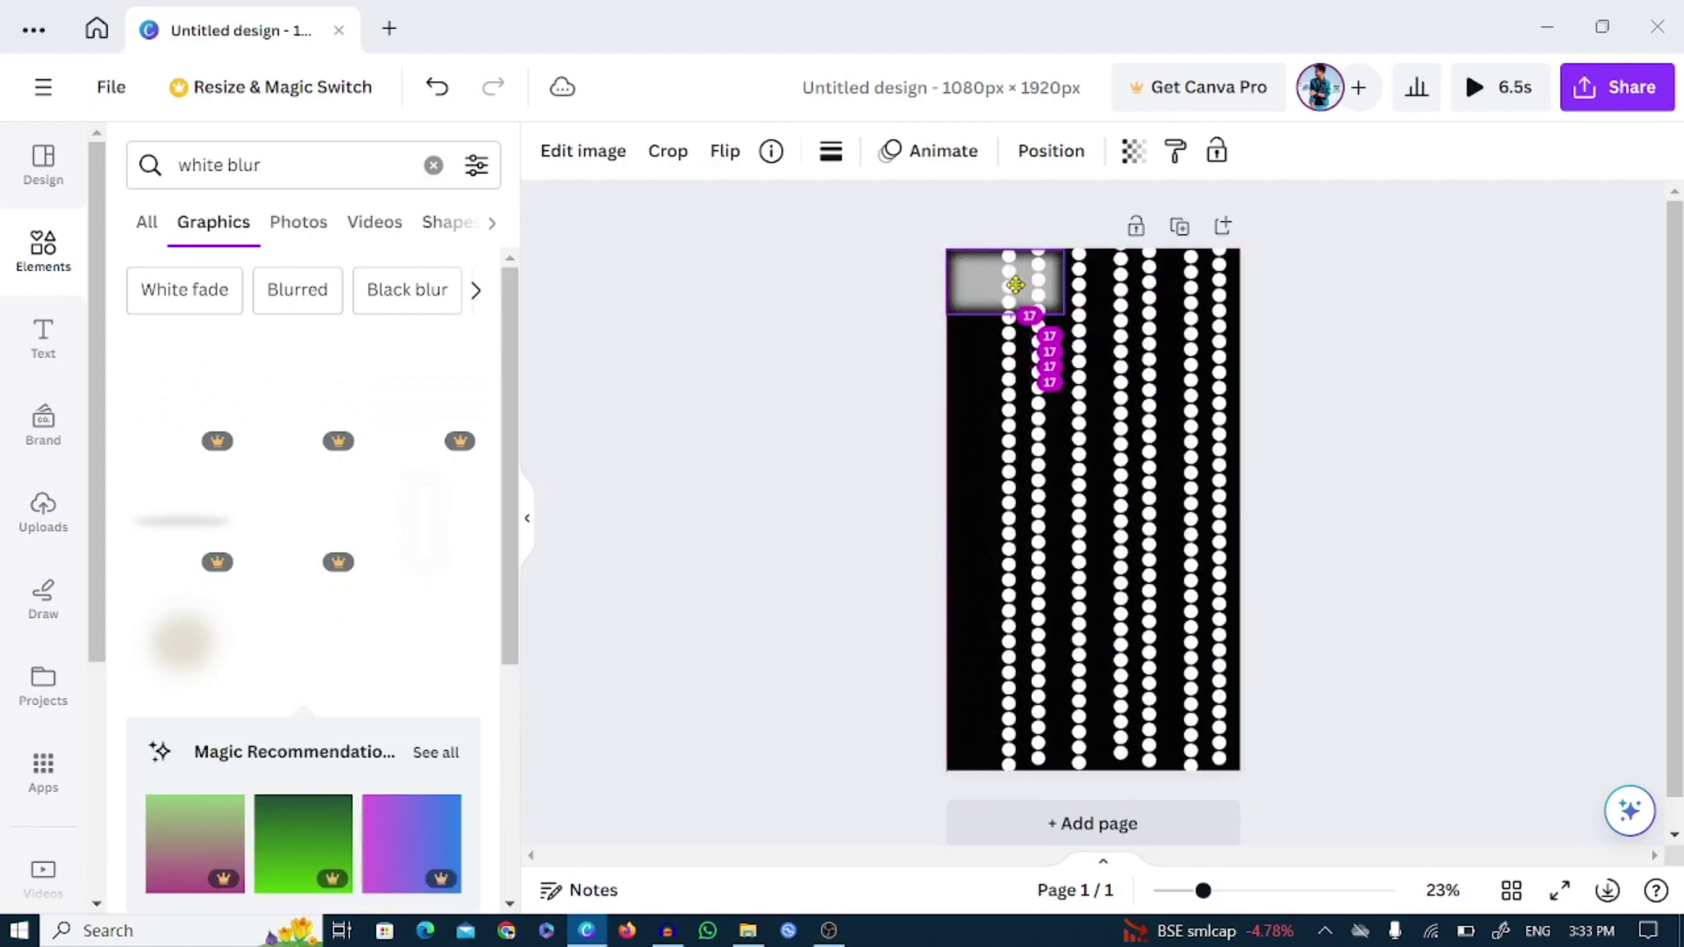
drag(1197, 634, 1233, 711)
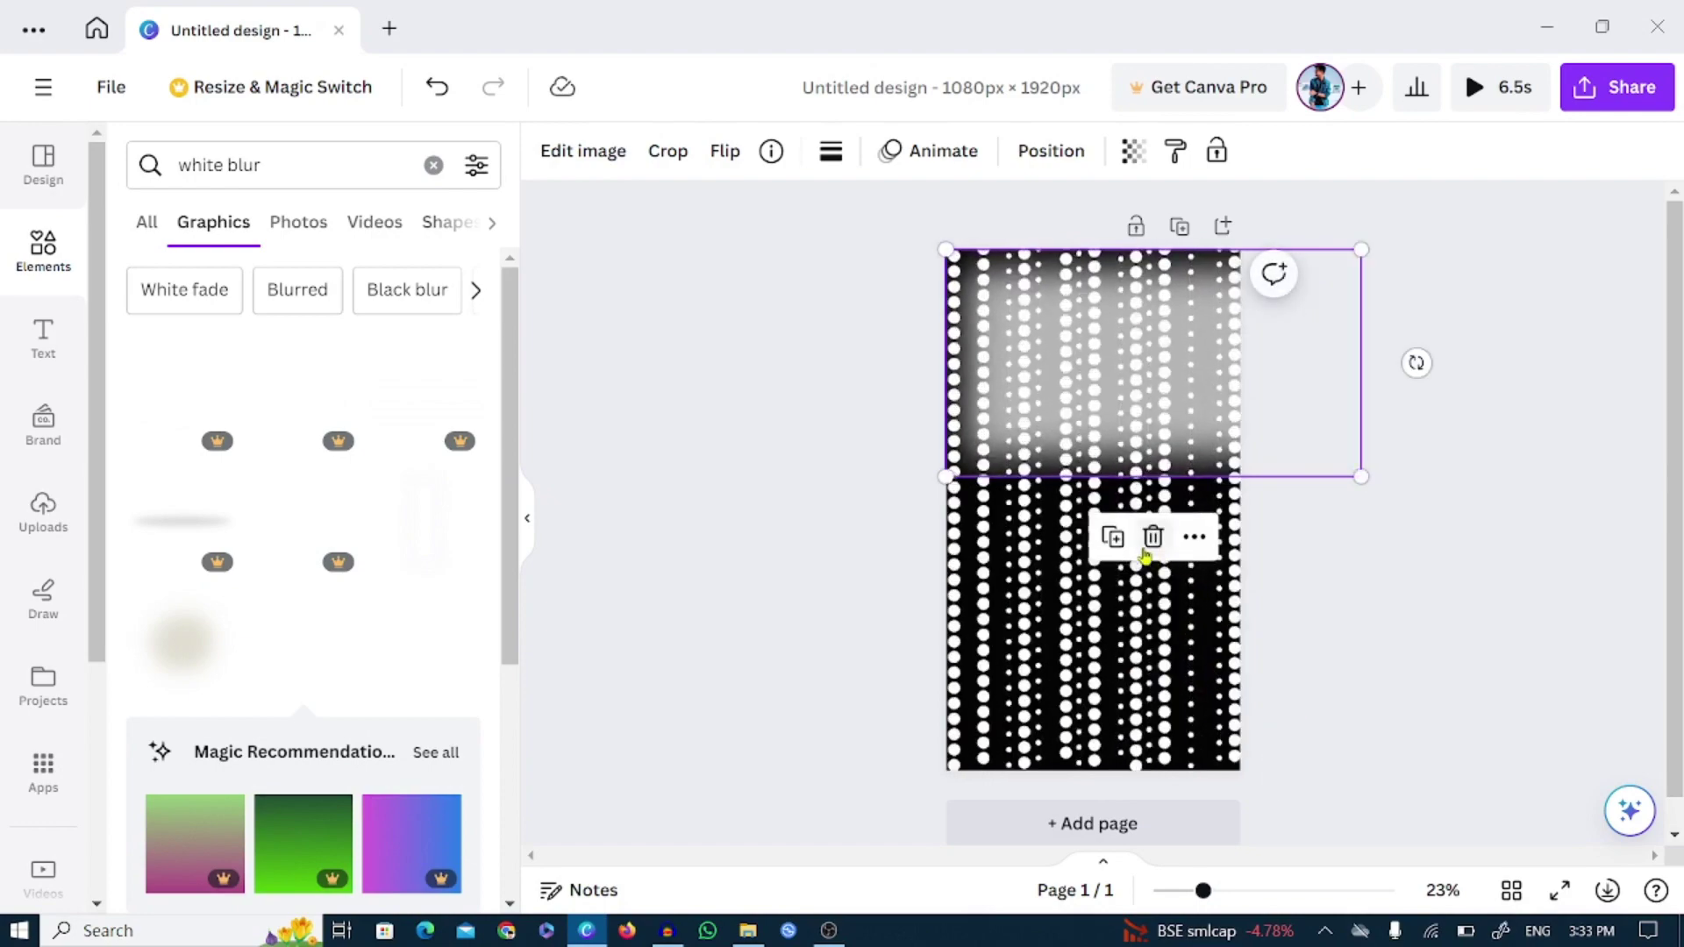
drag(1230, 369, 1106, 412)
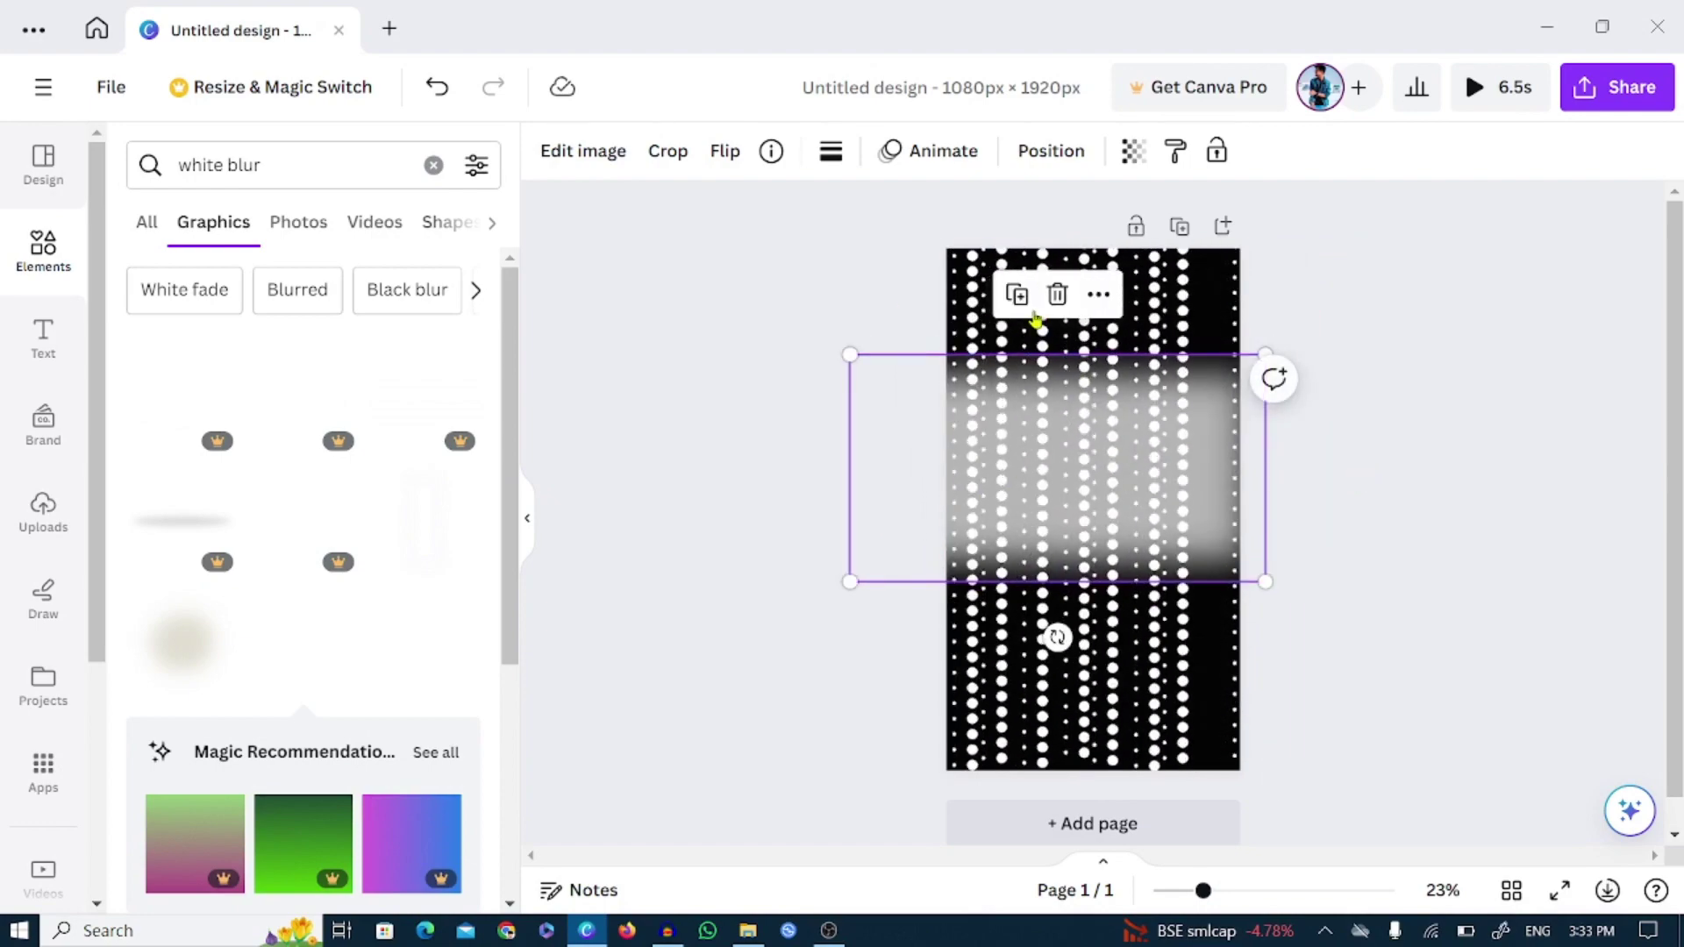
drag(1227, 614, 1263, 482)
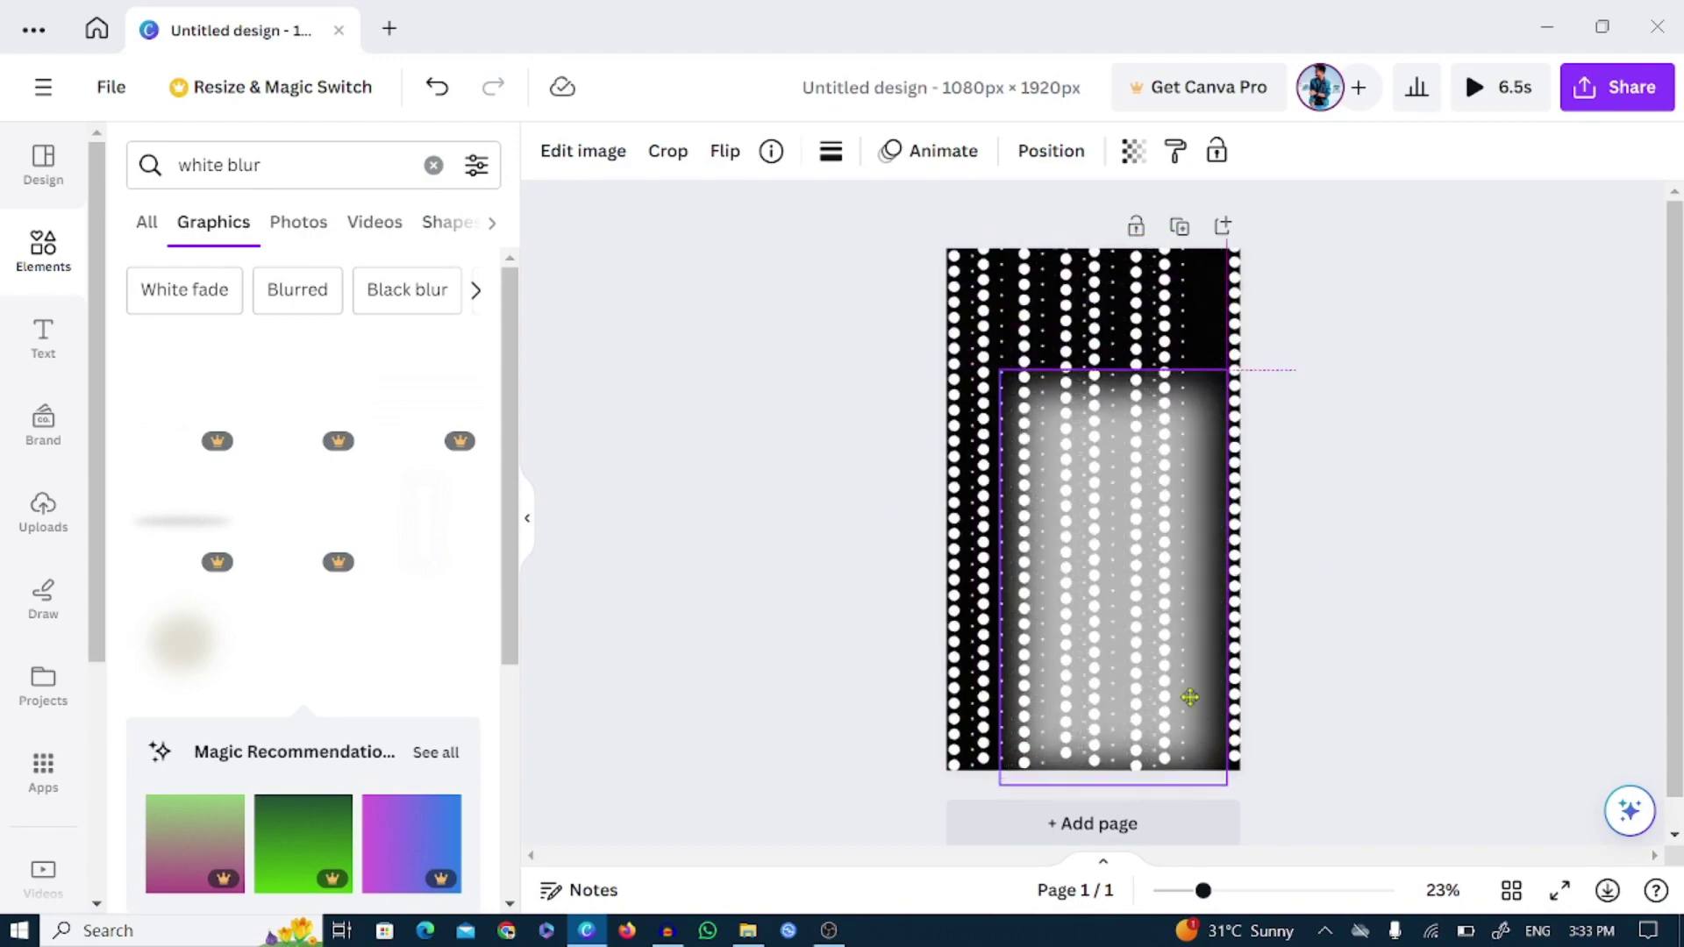
click(1401, 558)
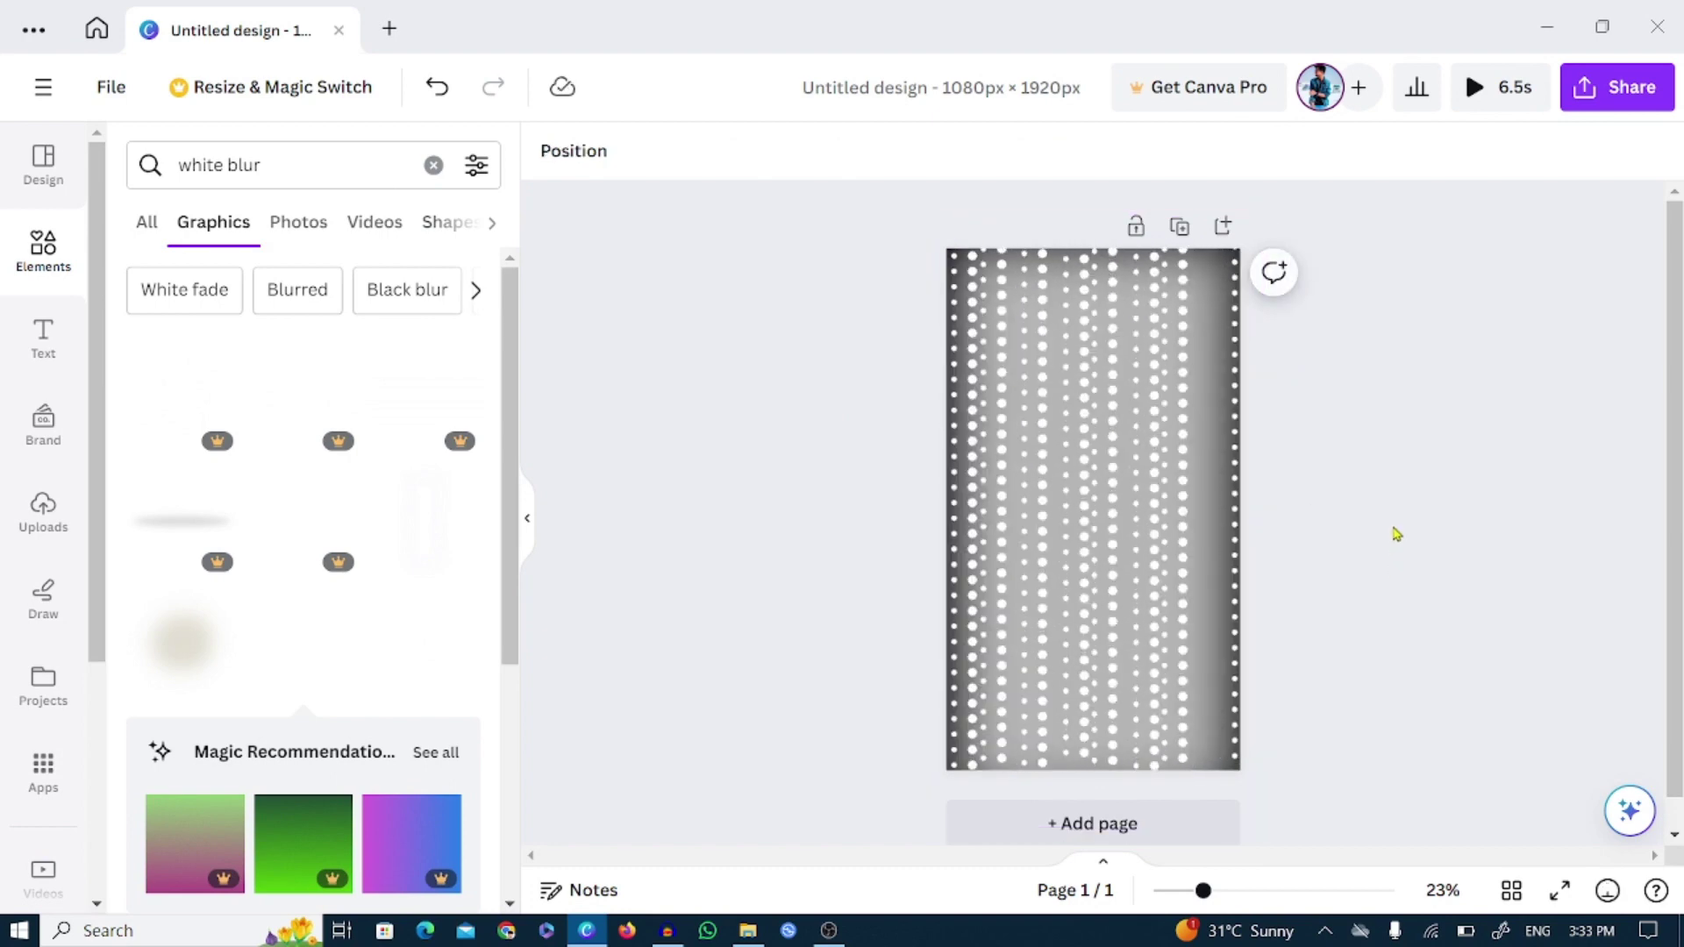
Undo the last move of the white blur rectangle and delete it from the page.
click(1630, 91)
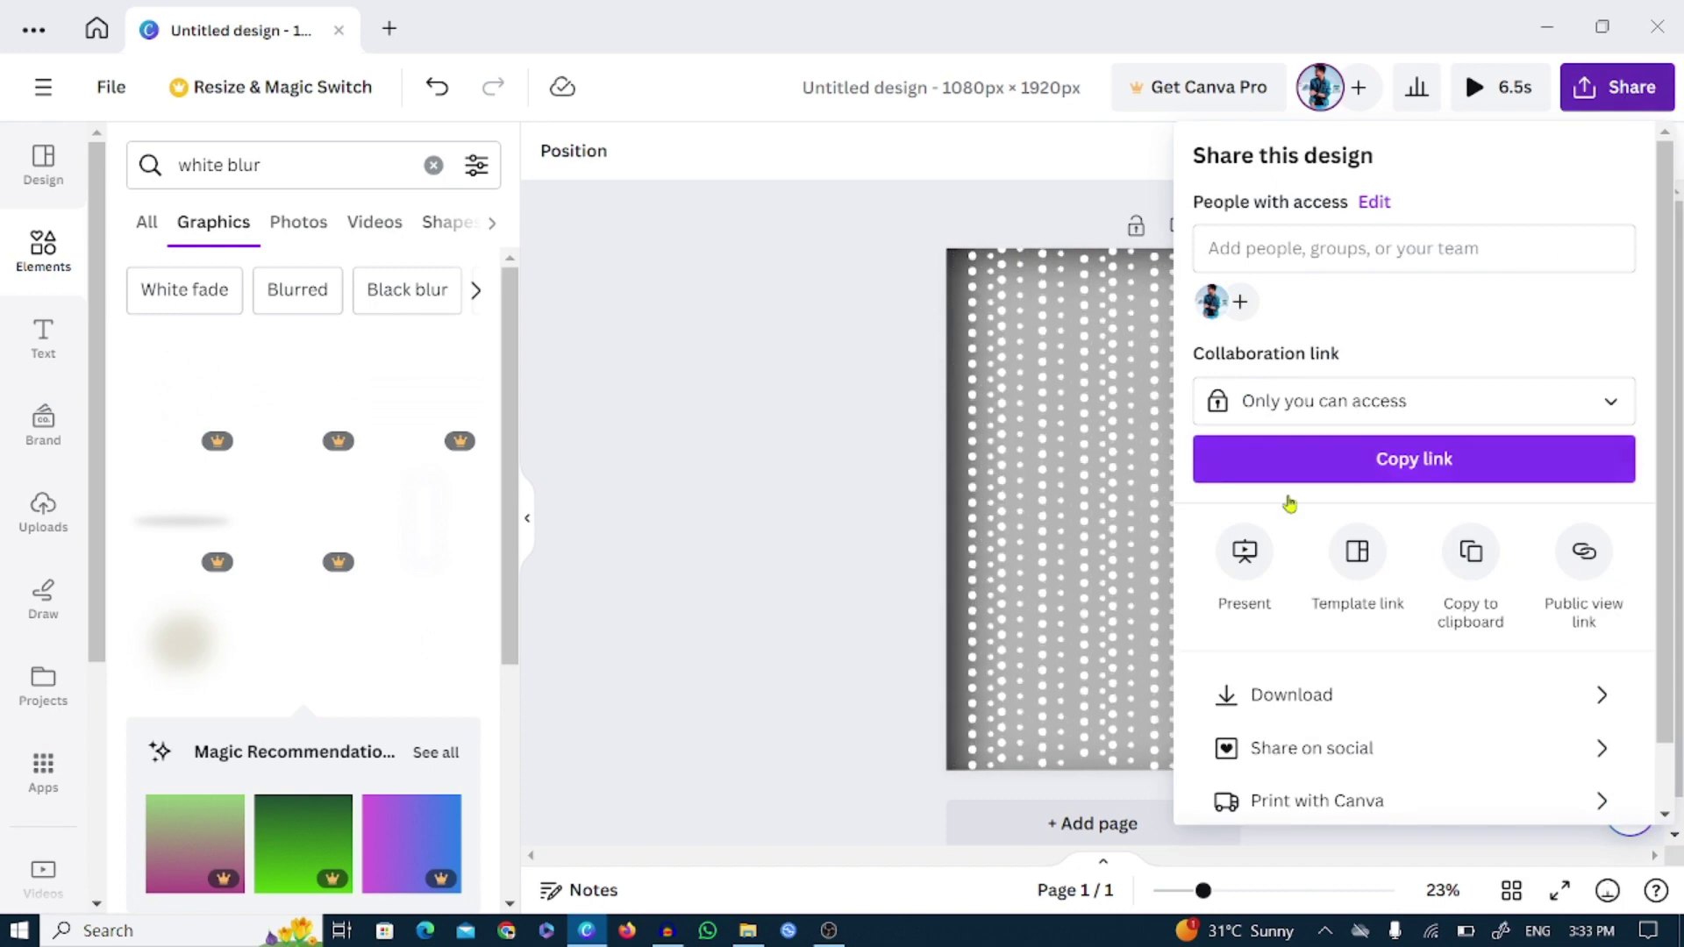
click(1004, 405)
click(1187, 453)
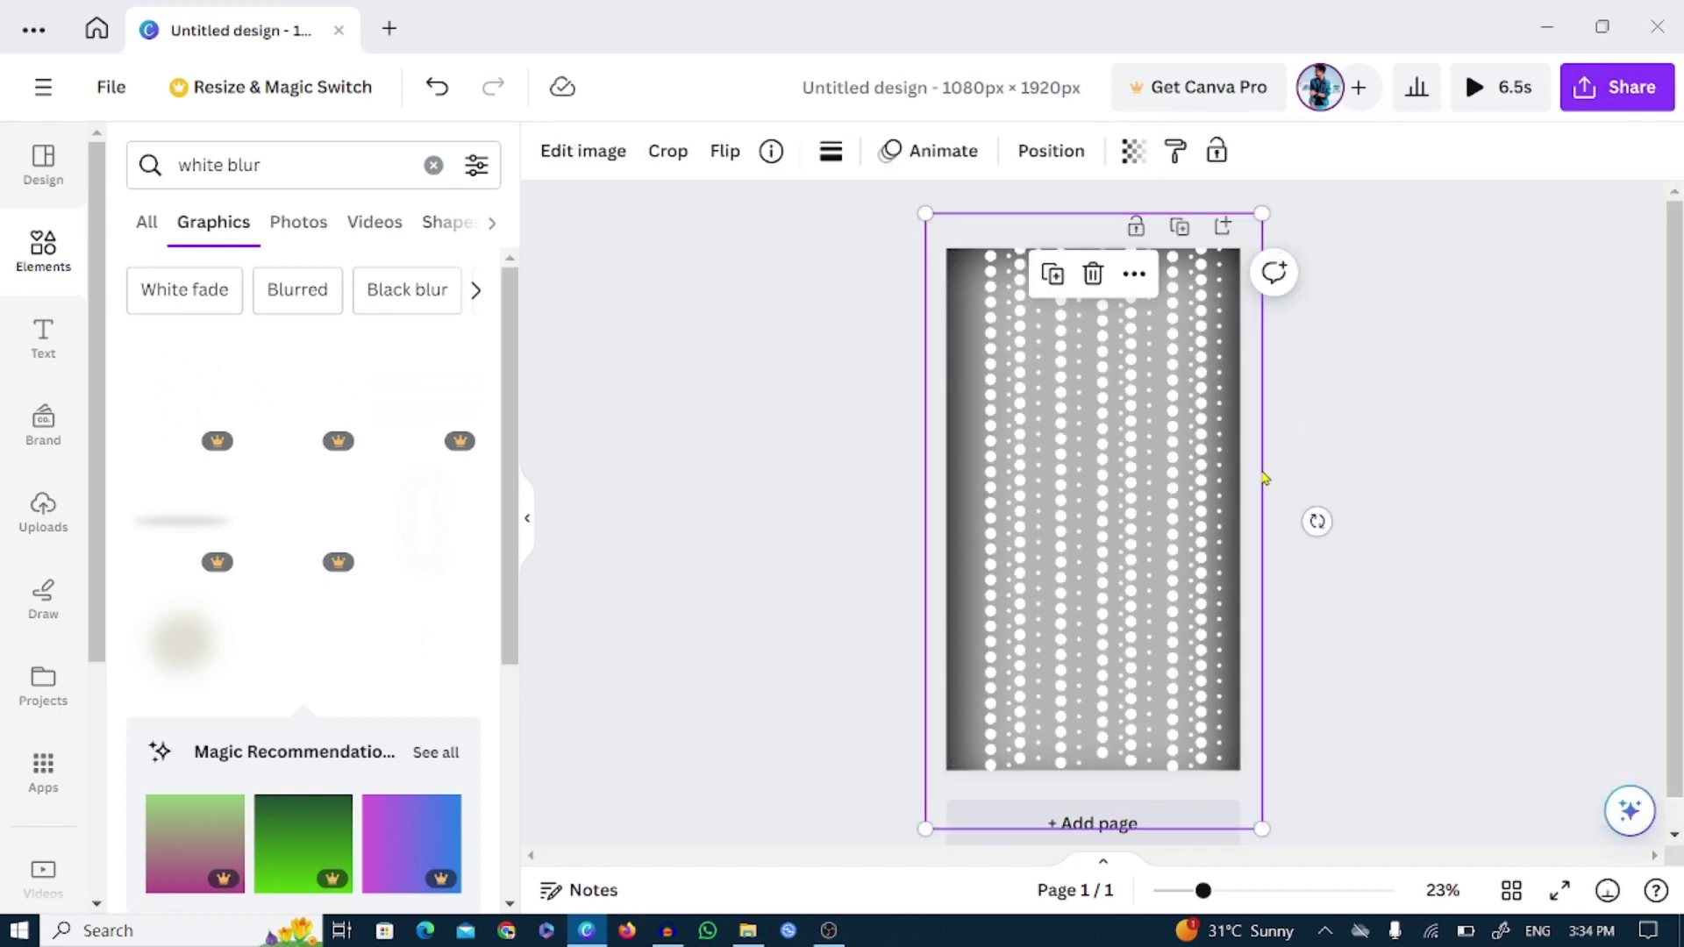
key(ctrl+z)
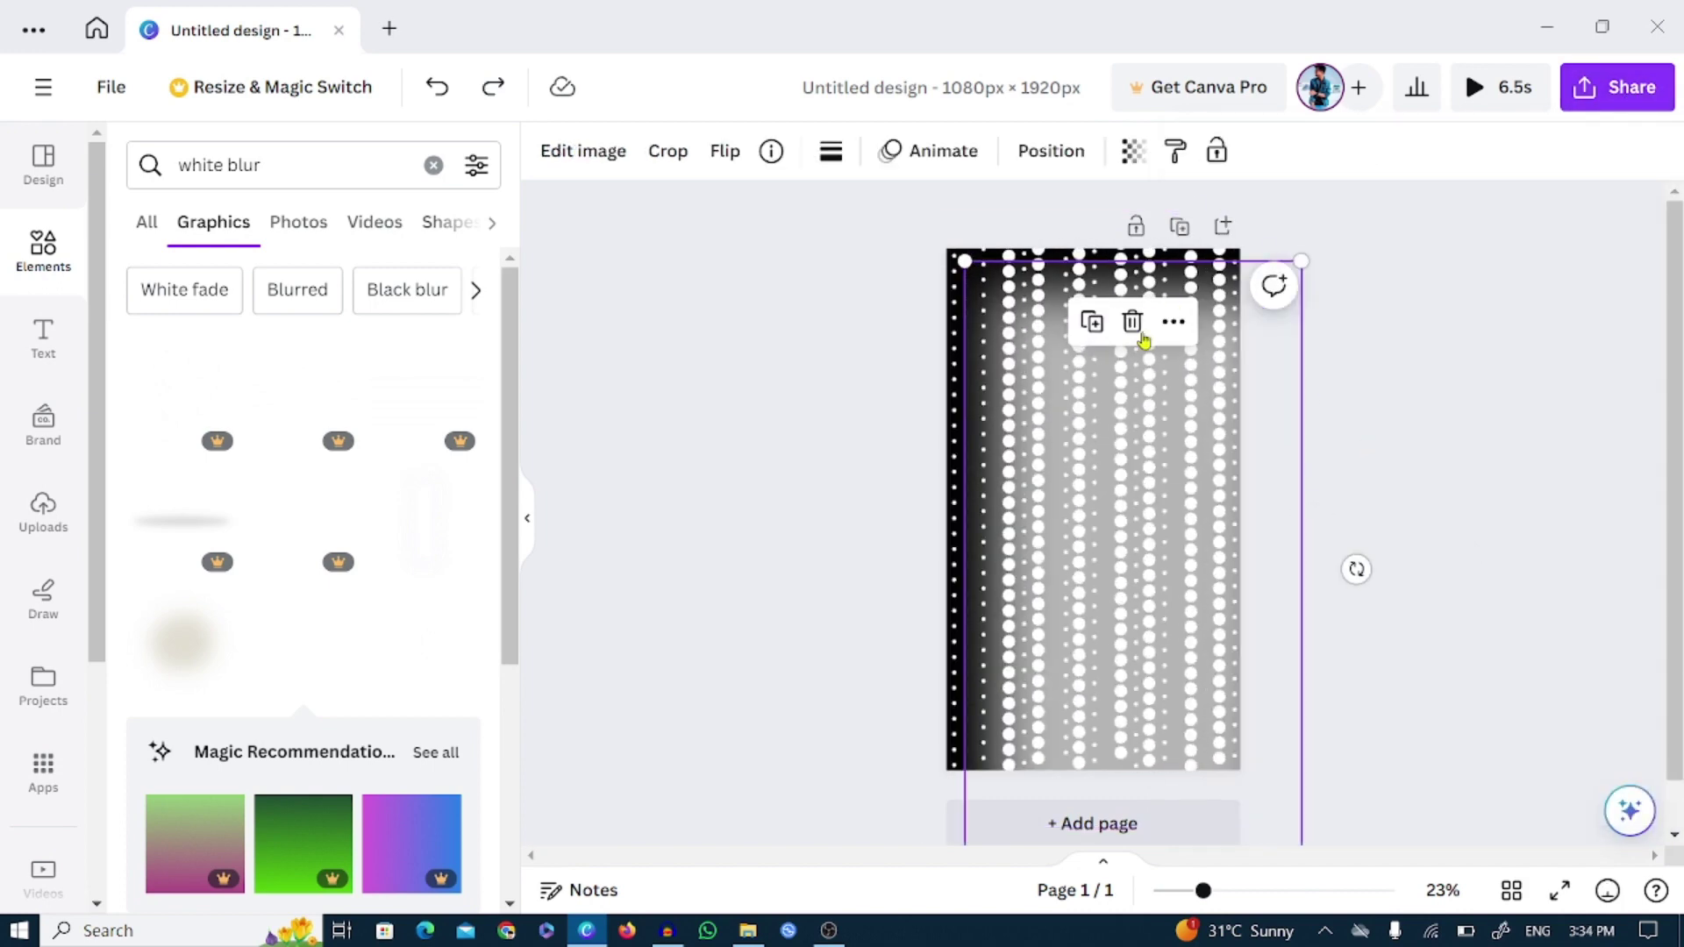
click(1142, 335)
Add the transparent-to-beige gradient graphic from the white blur results and enlarge it to cover the whole page.
scroll(307, 526, down, 4)
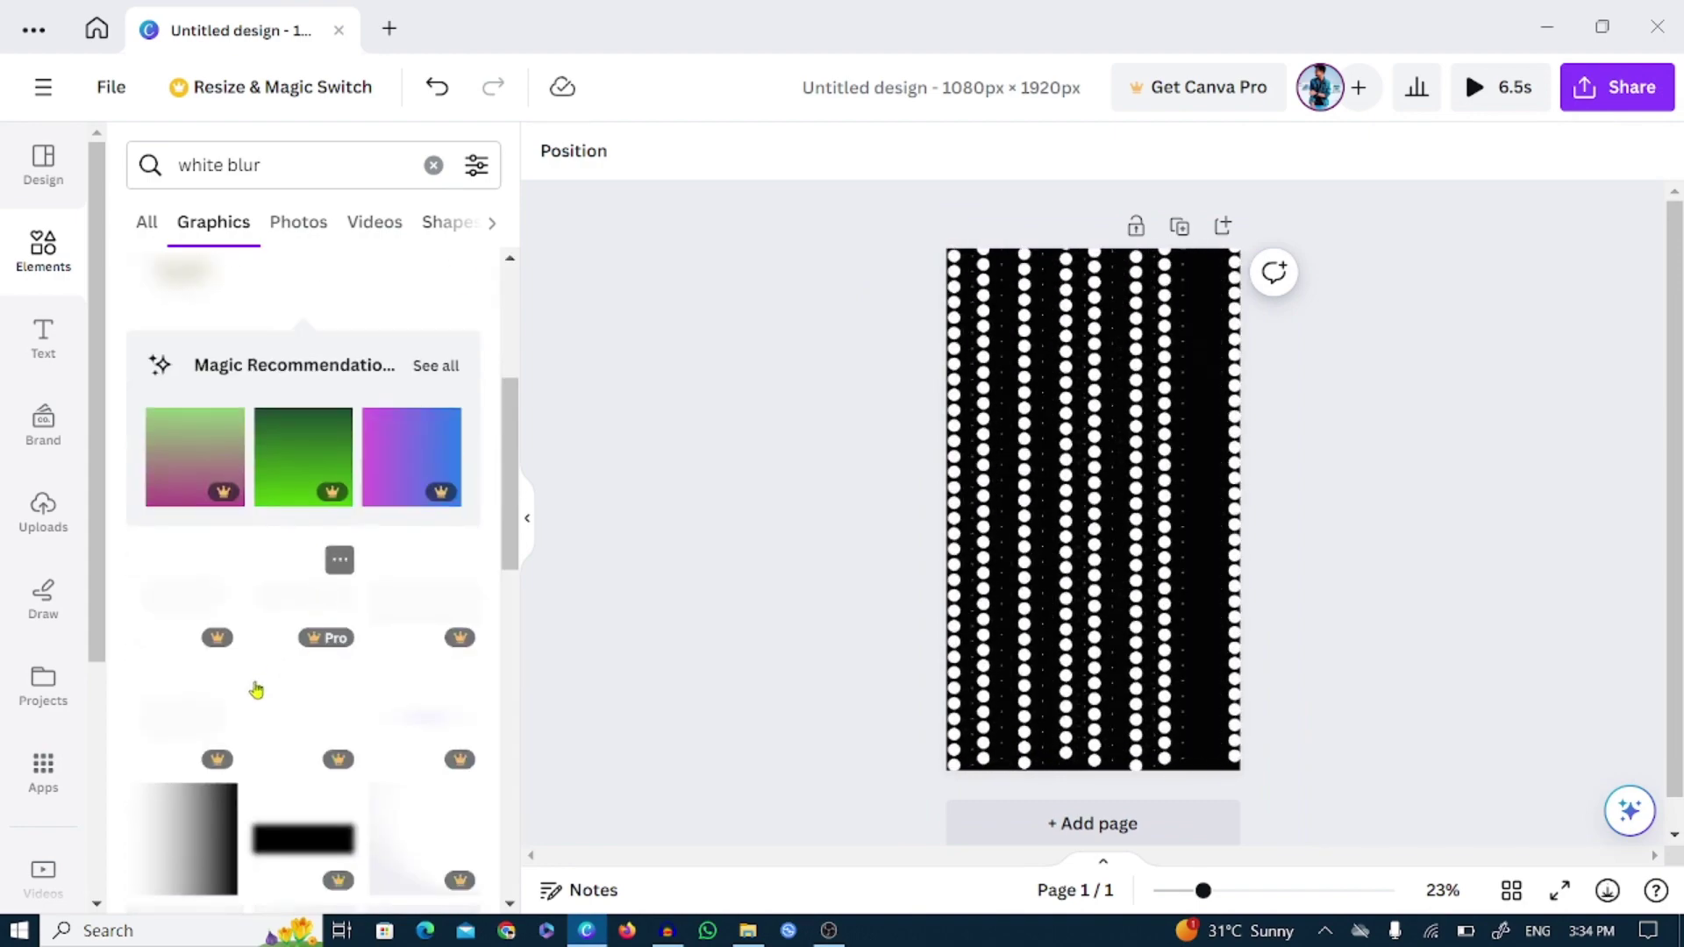
scroll(256, 691, down, 5)
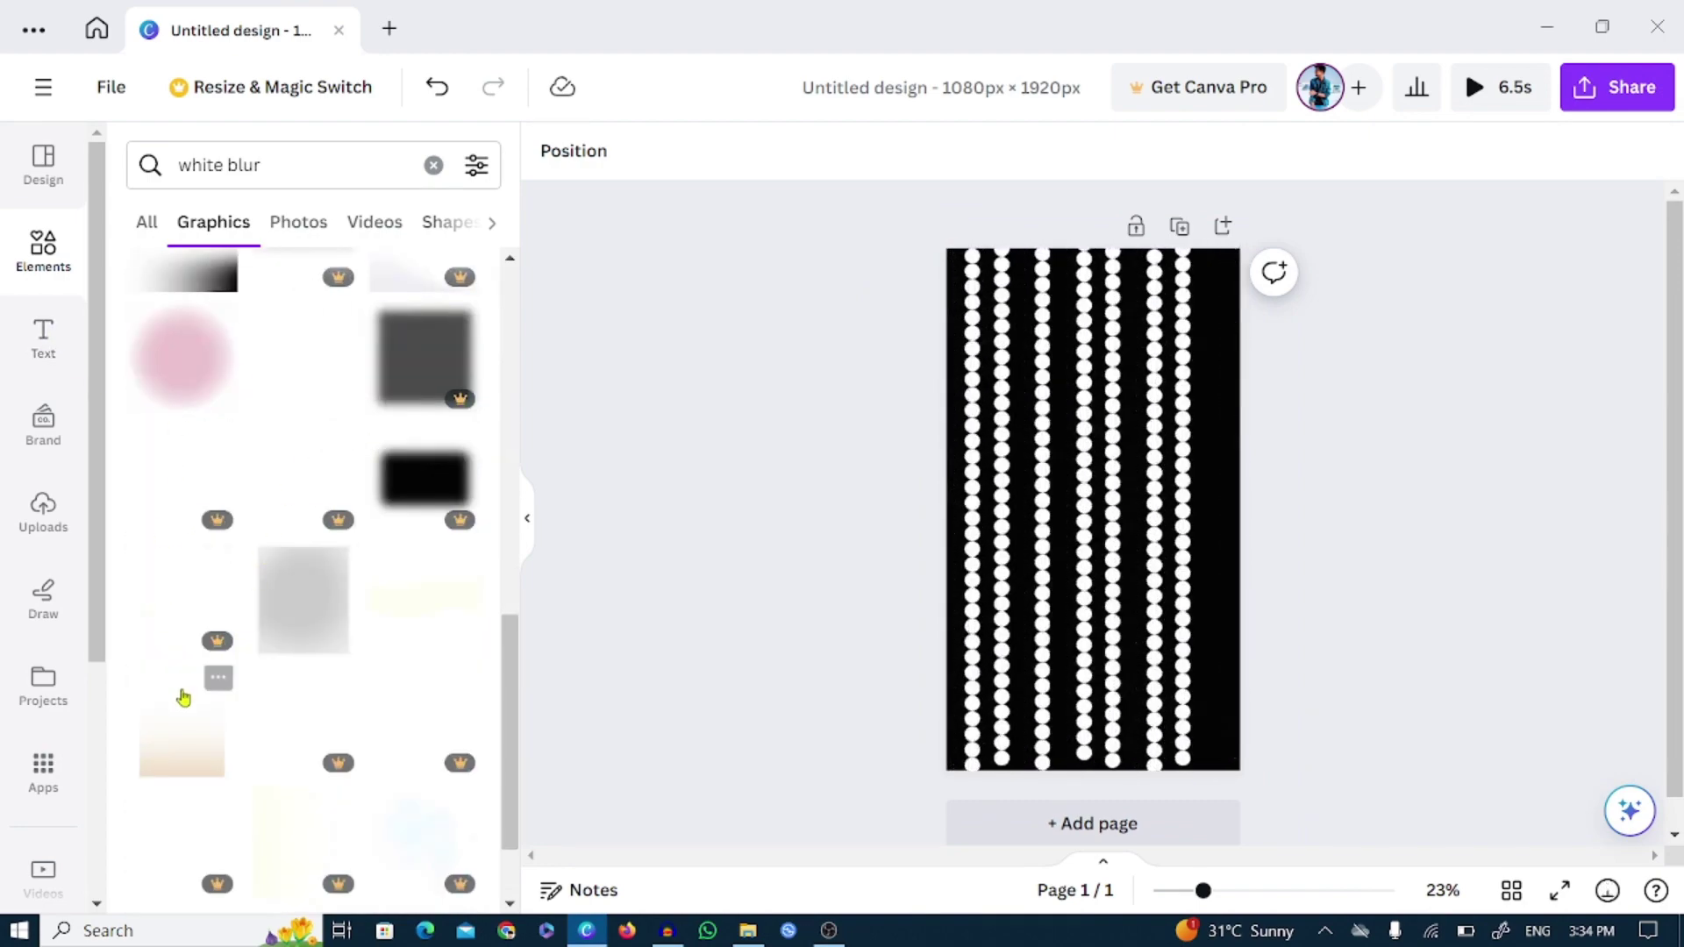
click(202, 724)
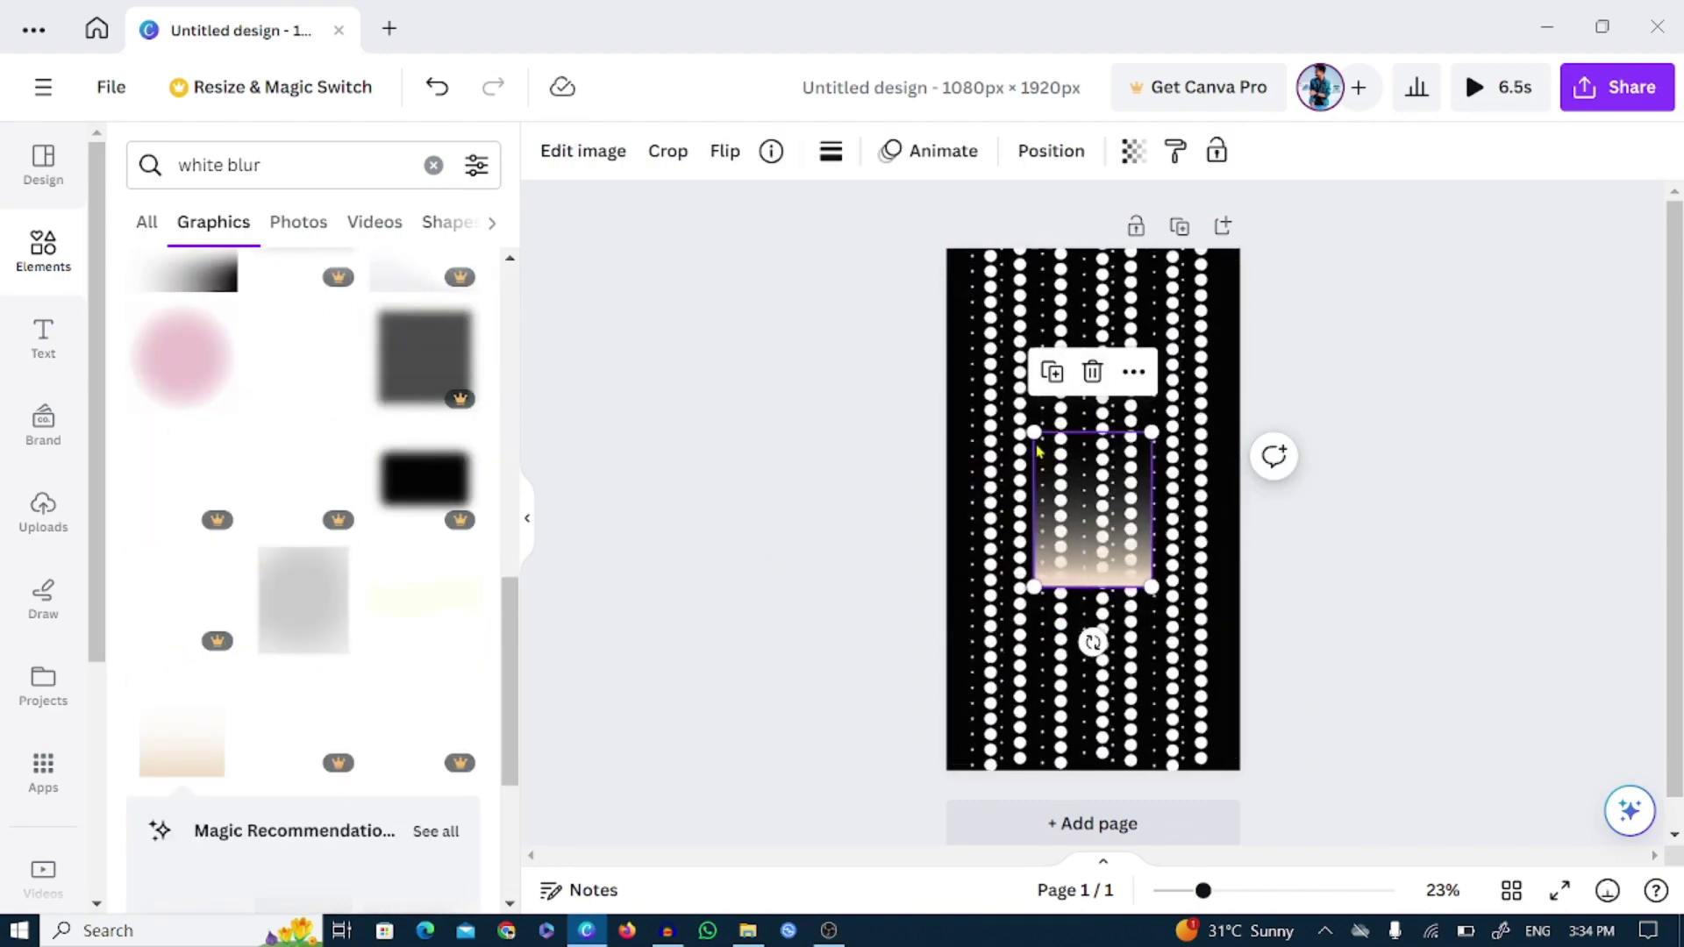
drag(1036, 433, 929, 286)
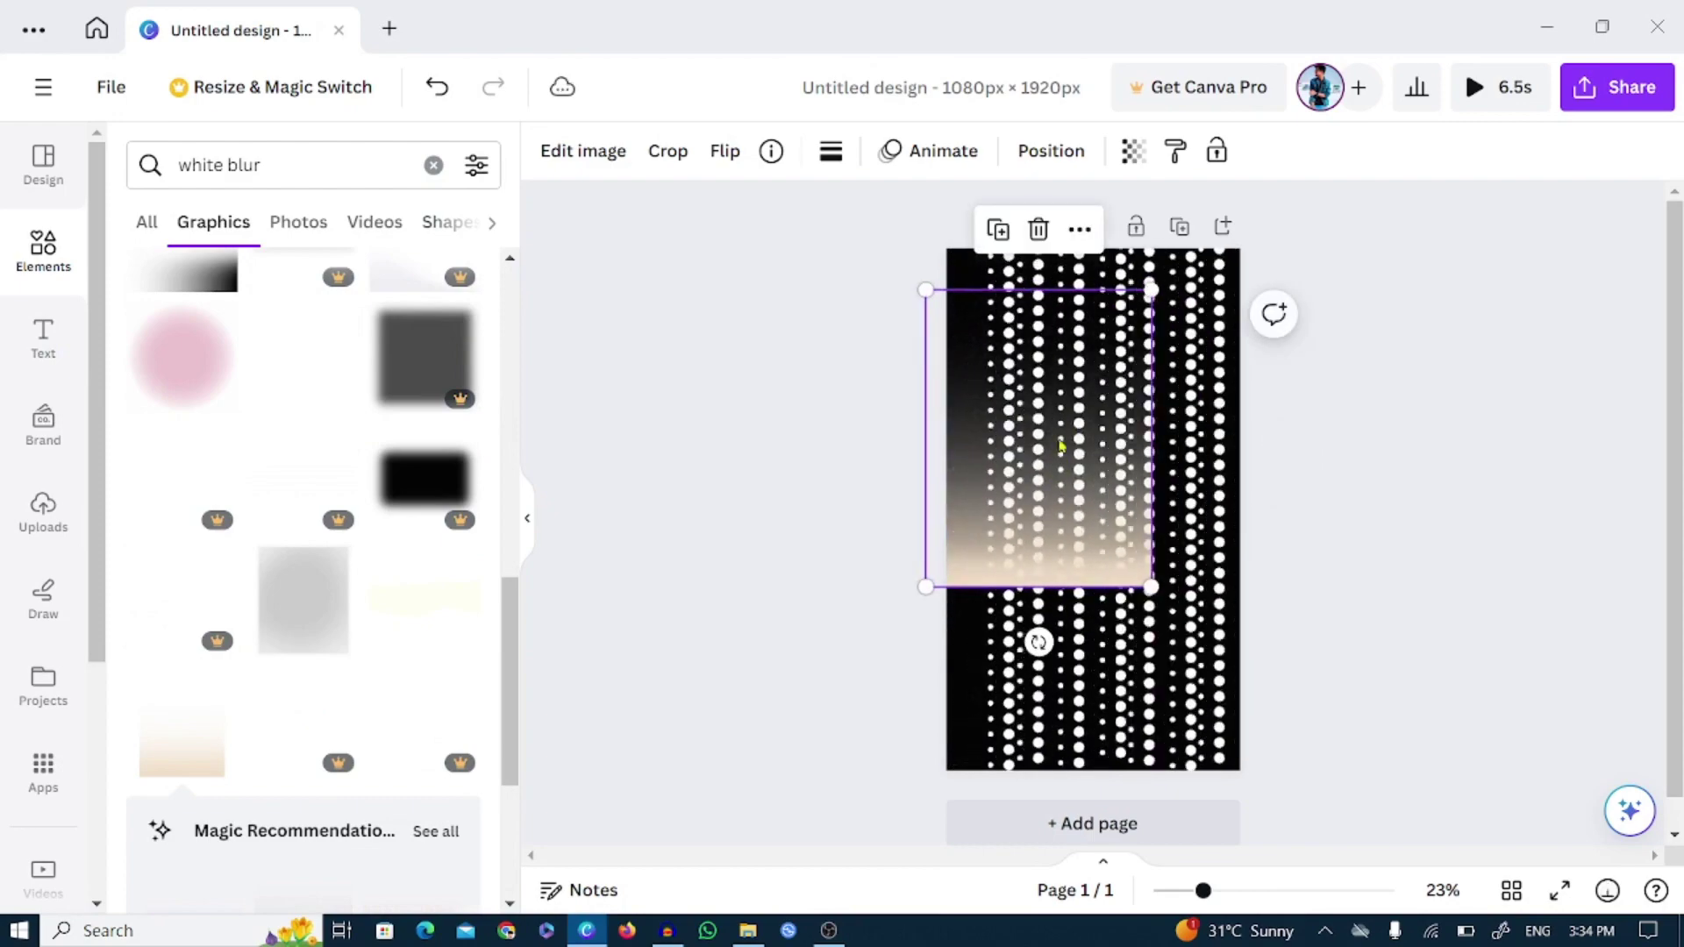
drag(1034, 462, 1134, 715)
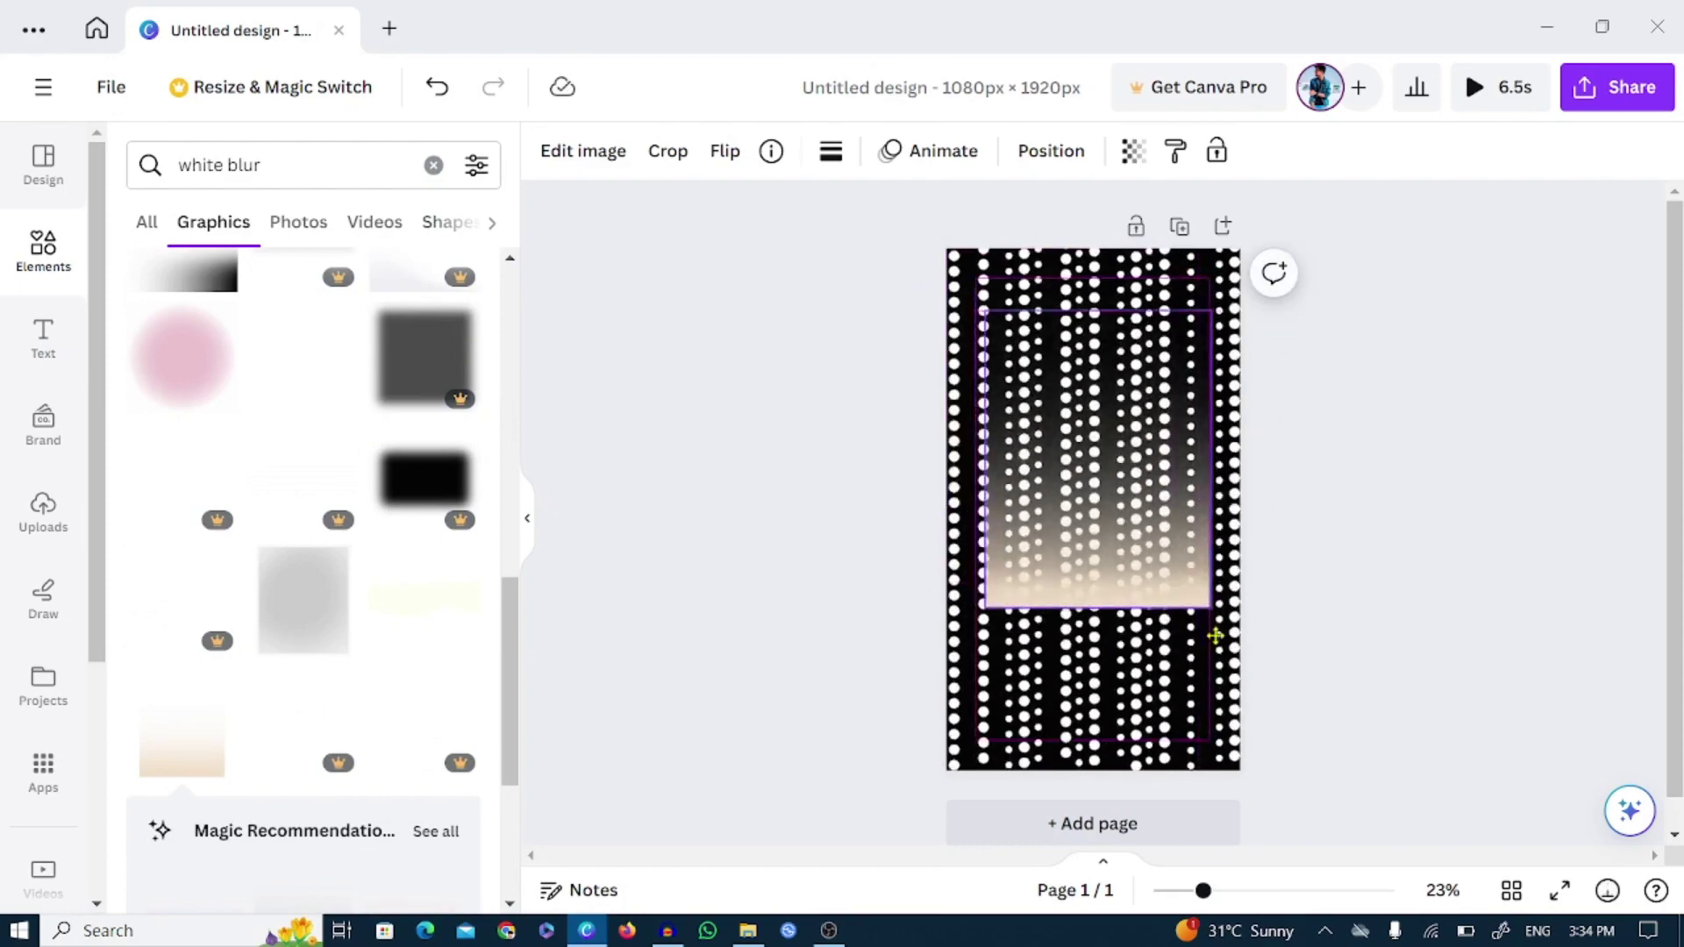
drag(1215, 812, 1190, 777)
drag(977, 470, 801, 256)
drag(1076, 532, 1123, 529)
click(1374, 512)
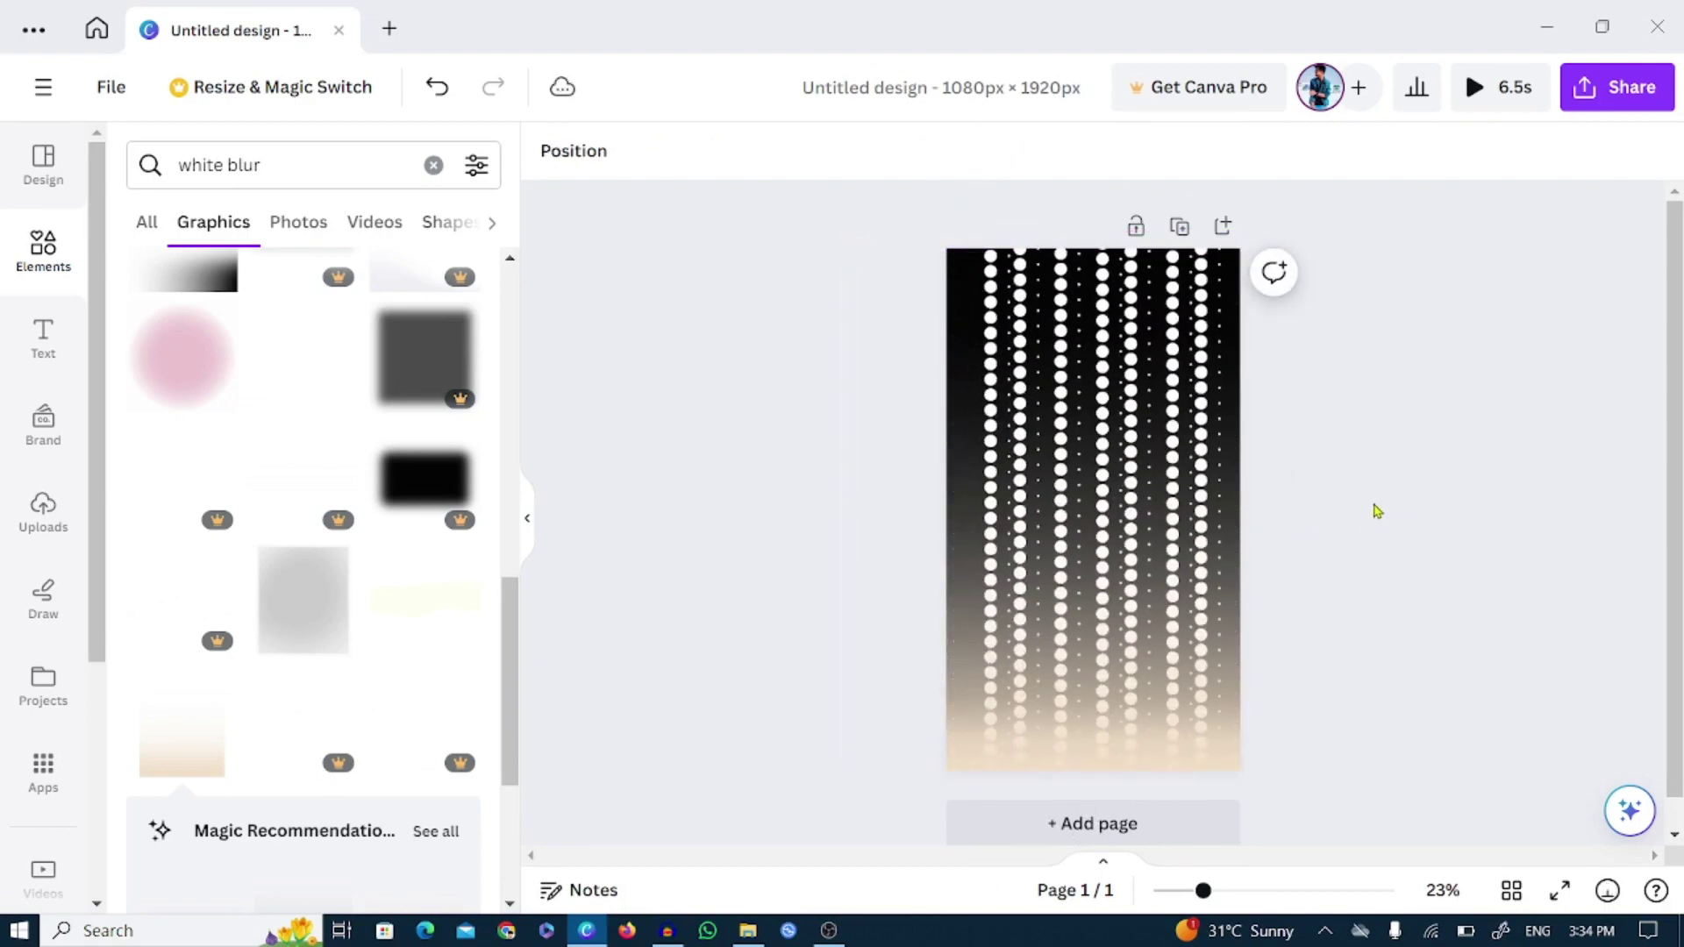
Send the beige gradient graphic to the back so it sits behind all the dot columns.
click(1043, 596)
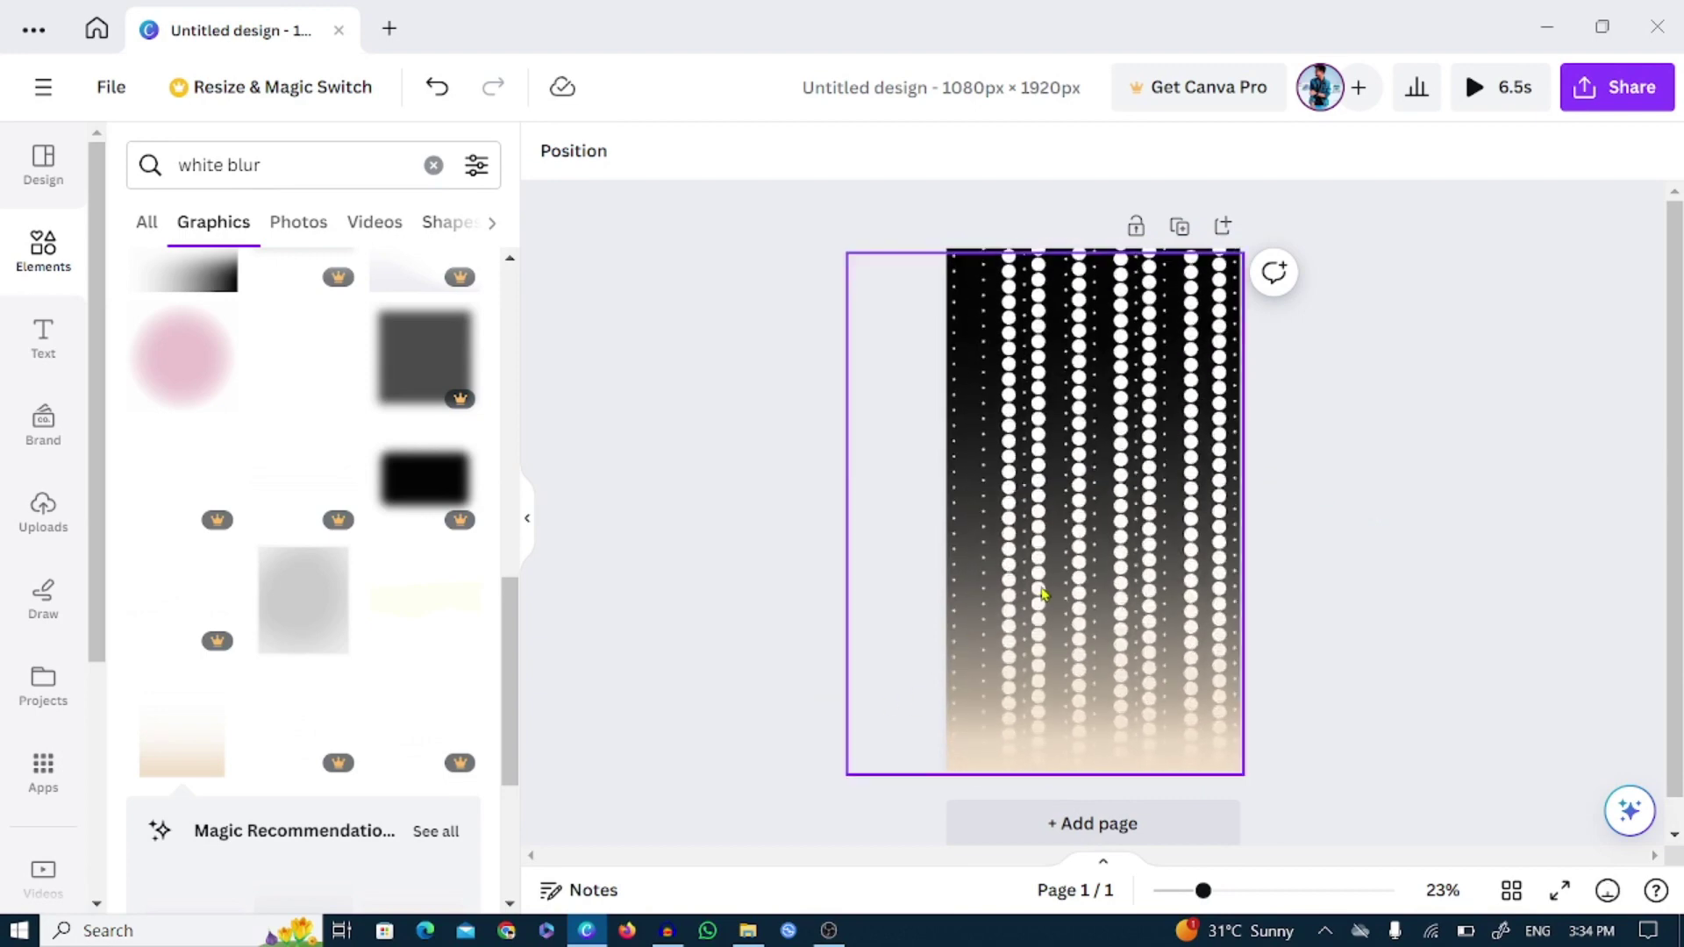
right_click(1044, 597)
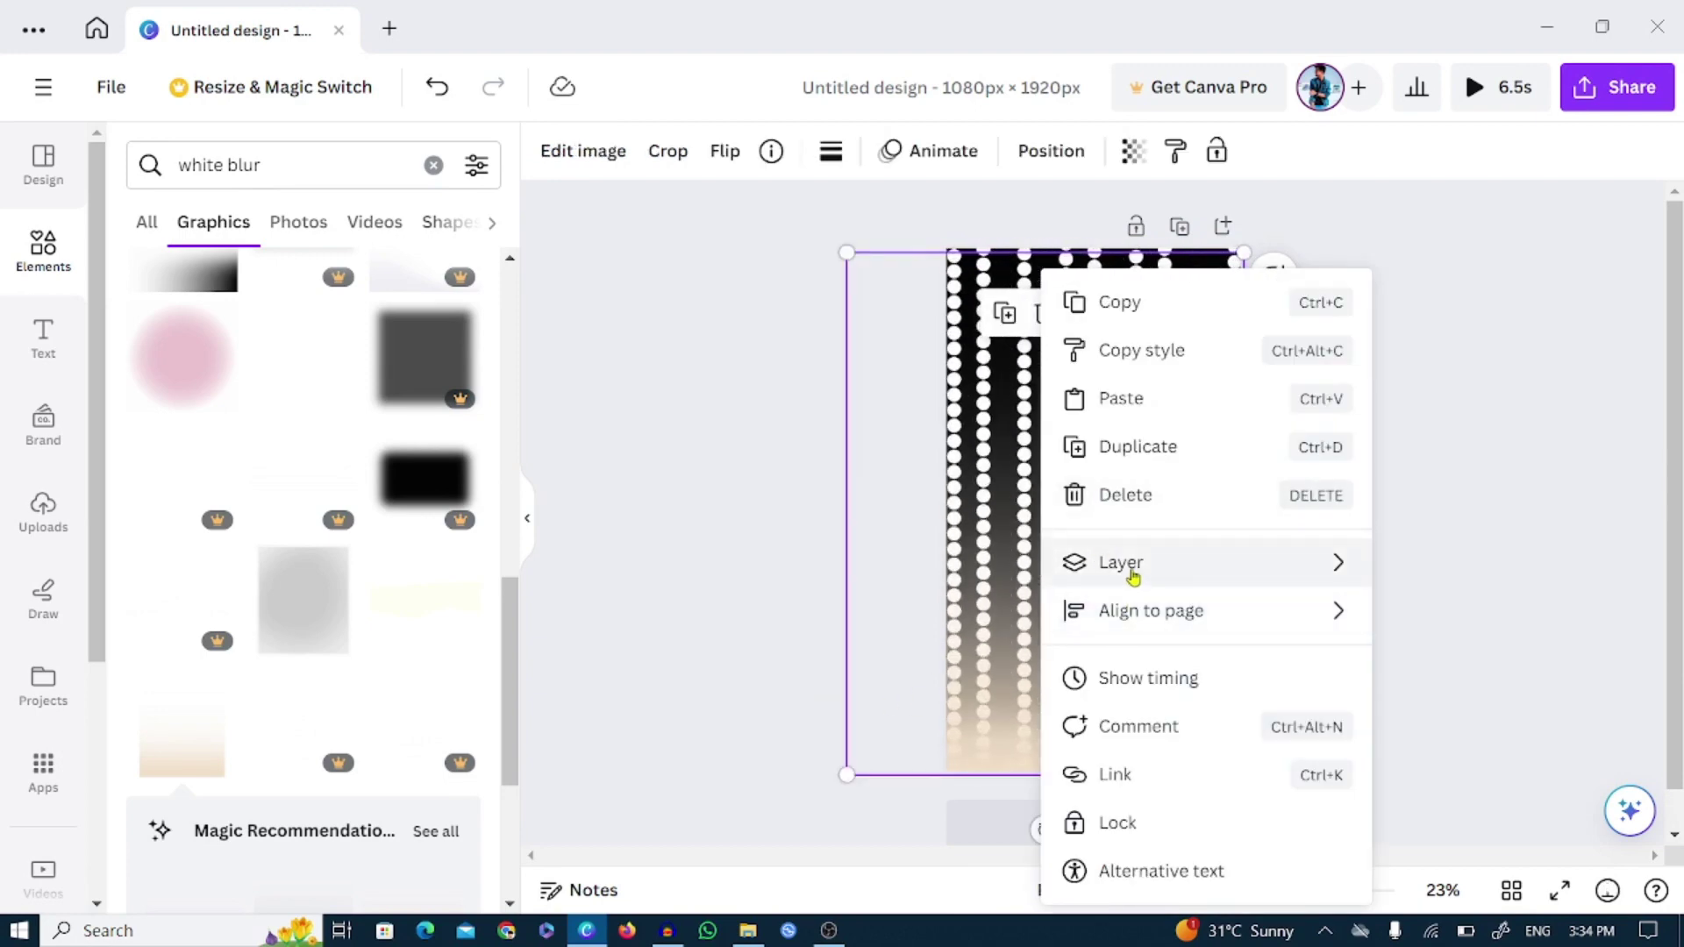
mouse_move(1132, 566)
click(1378, 709)
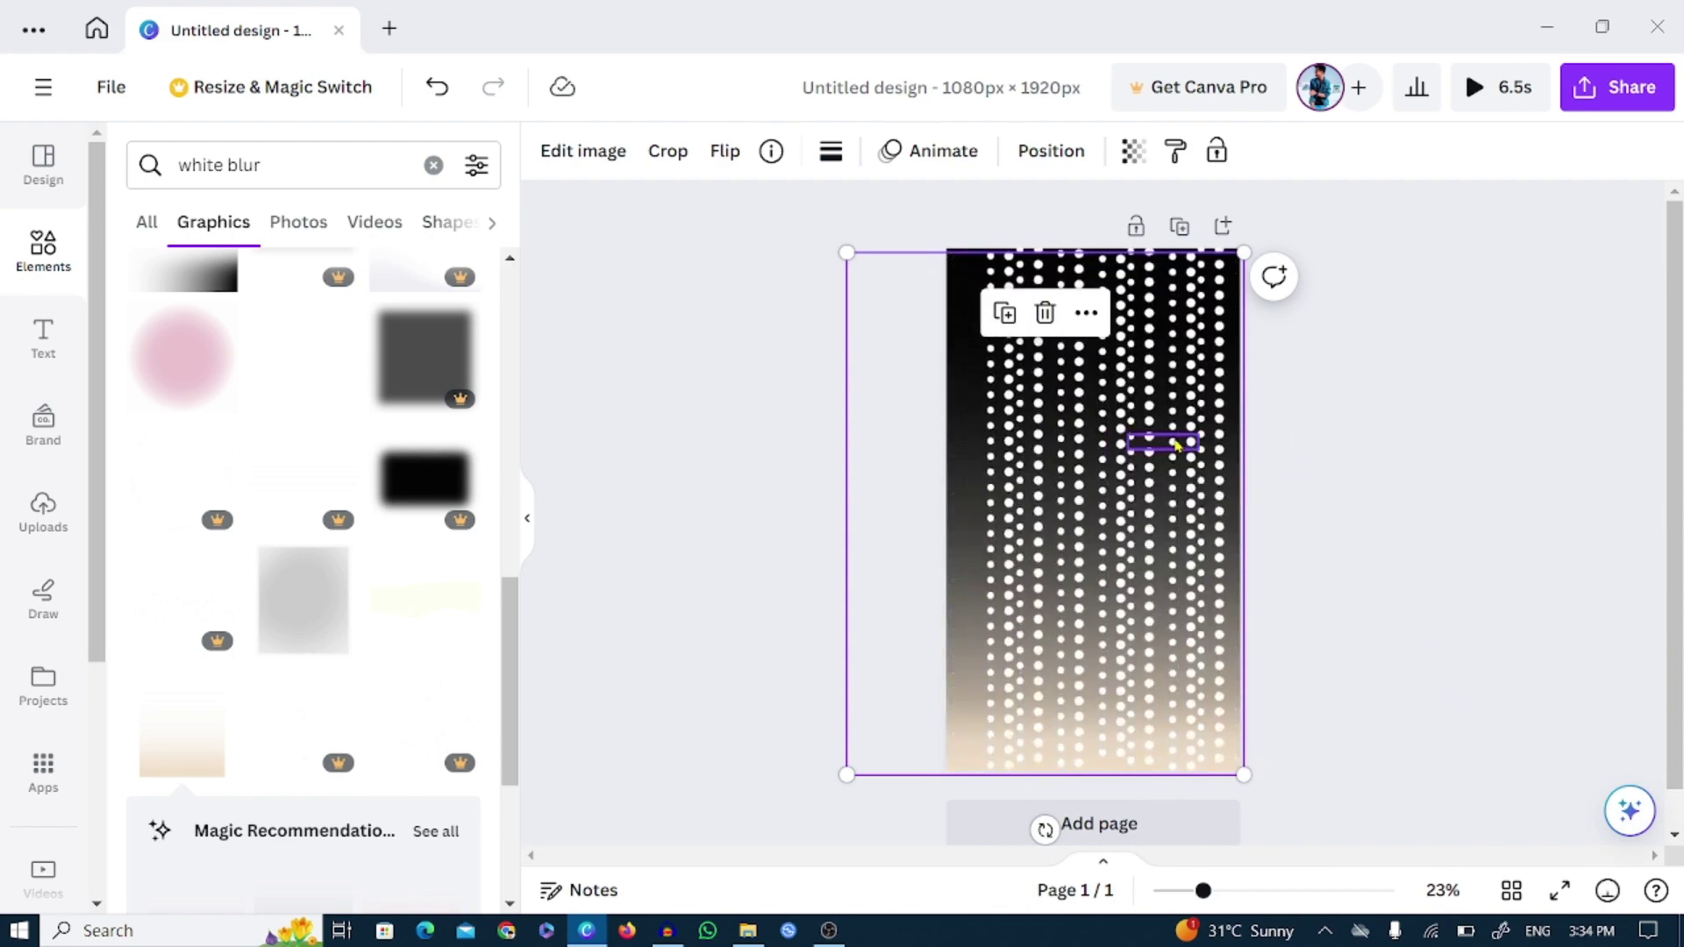
click(1387, 571)
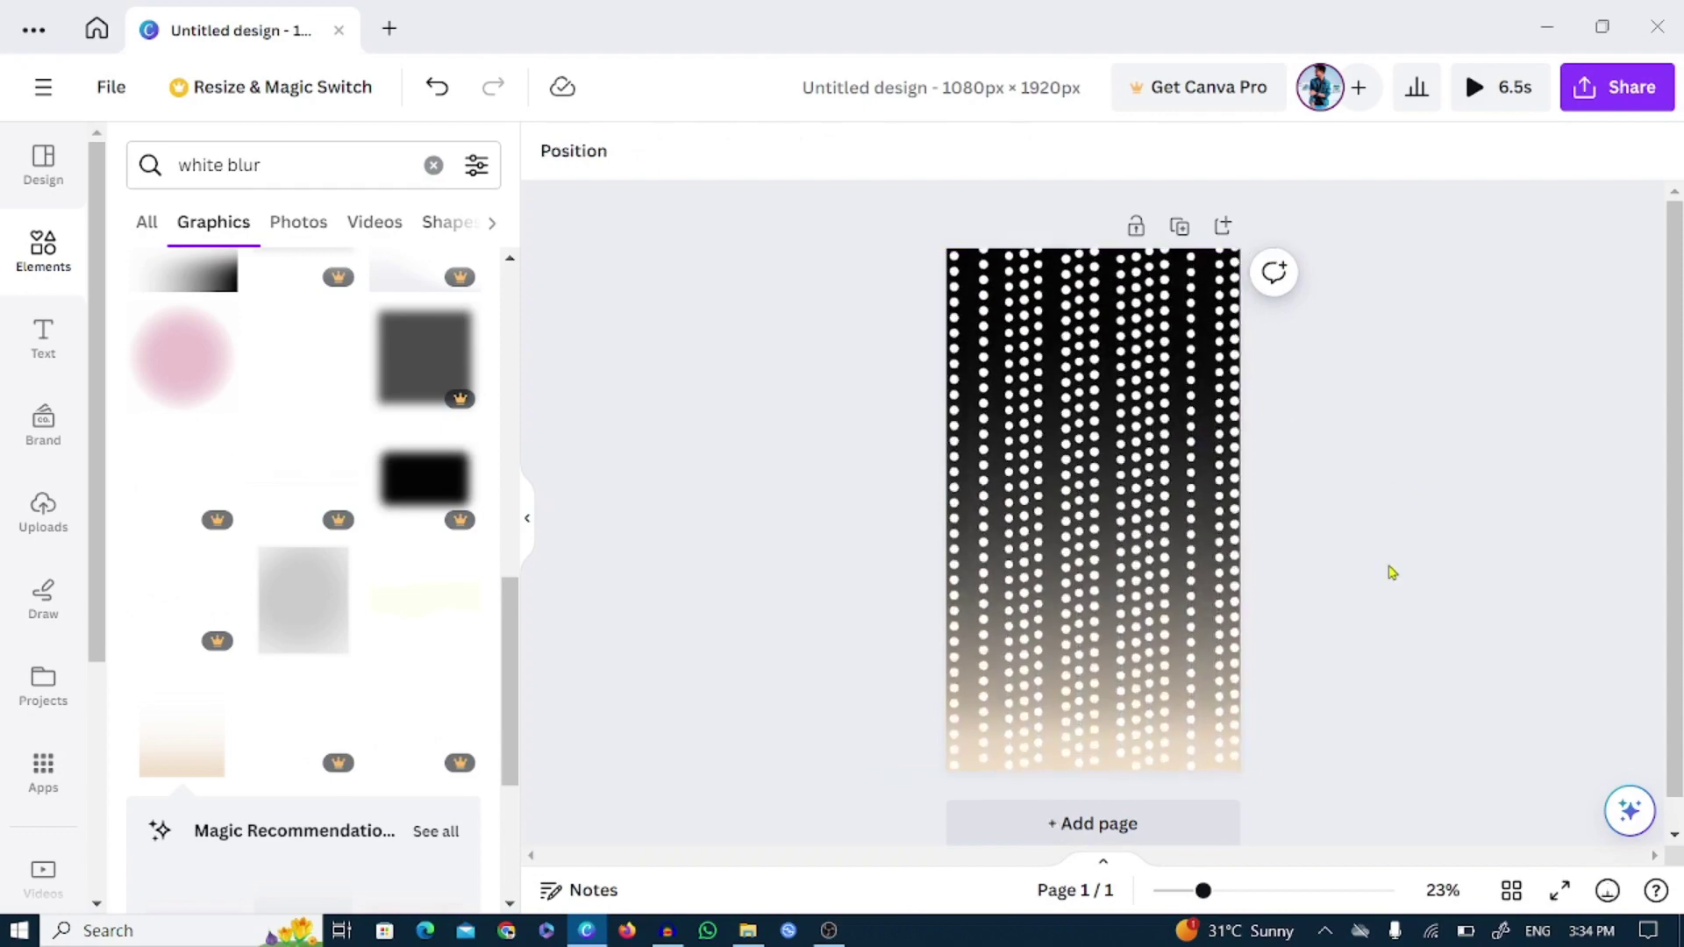
click(1616, 87)
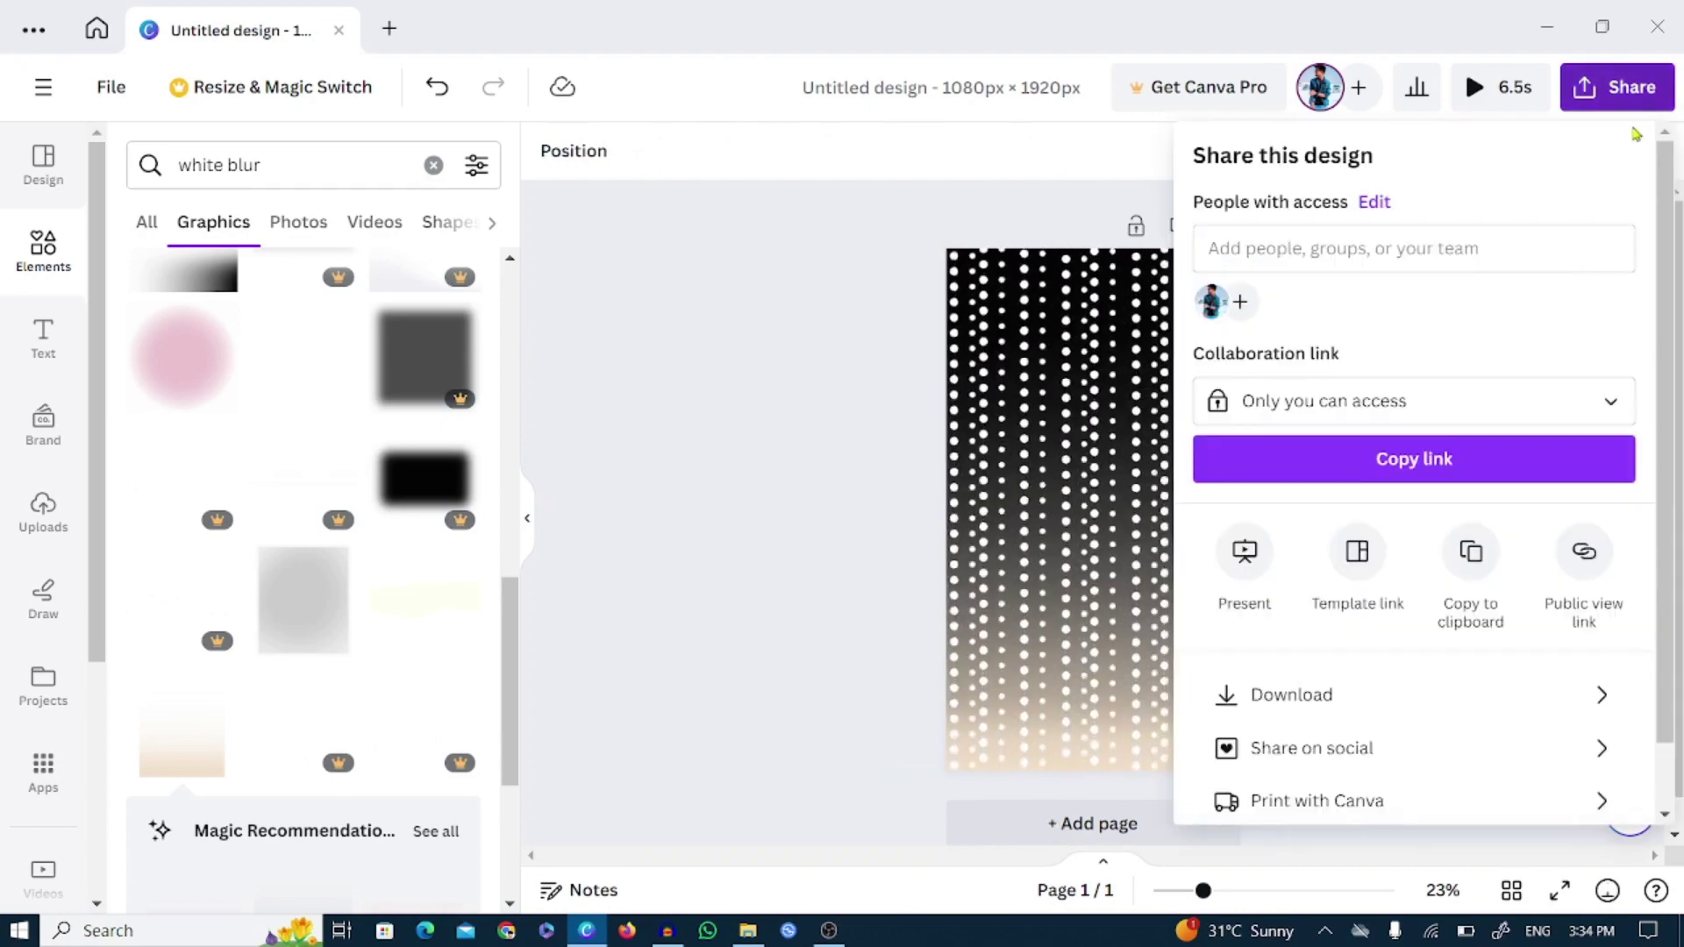
click(898, 316)
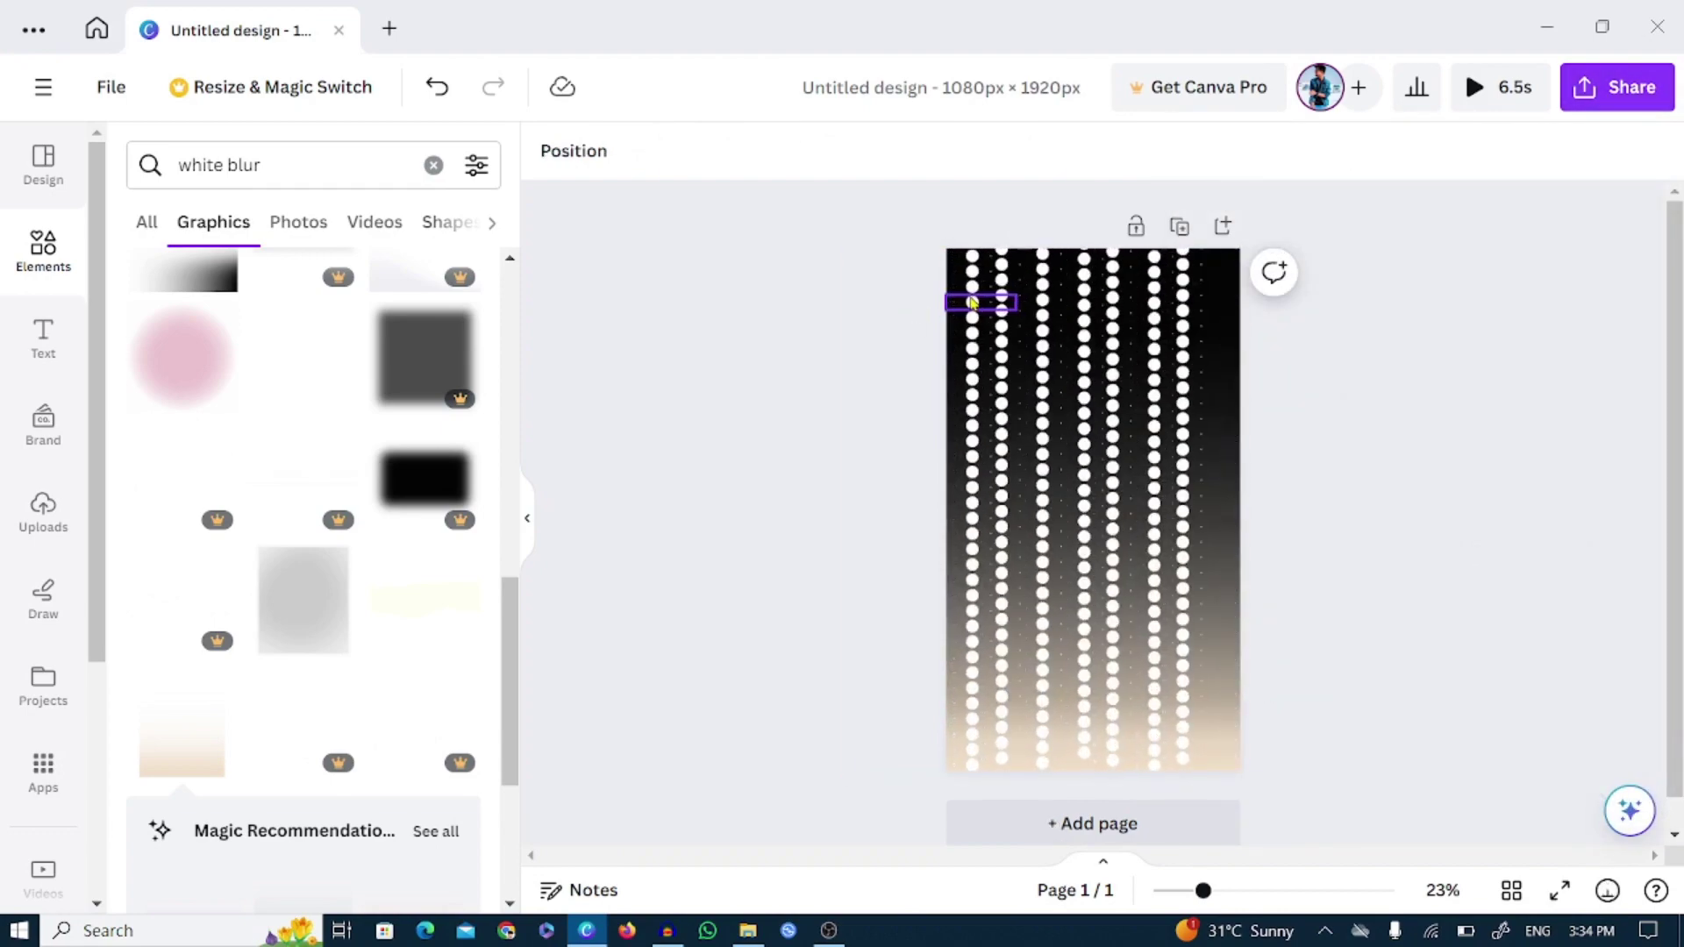